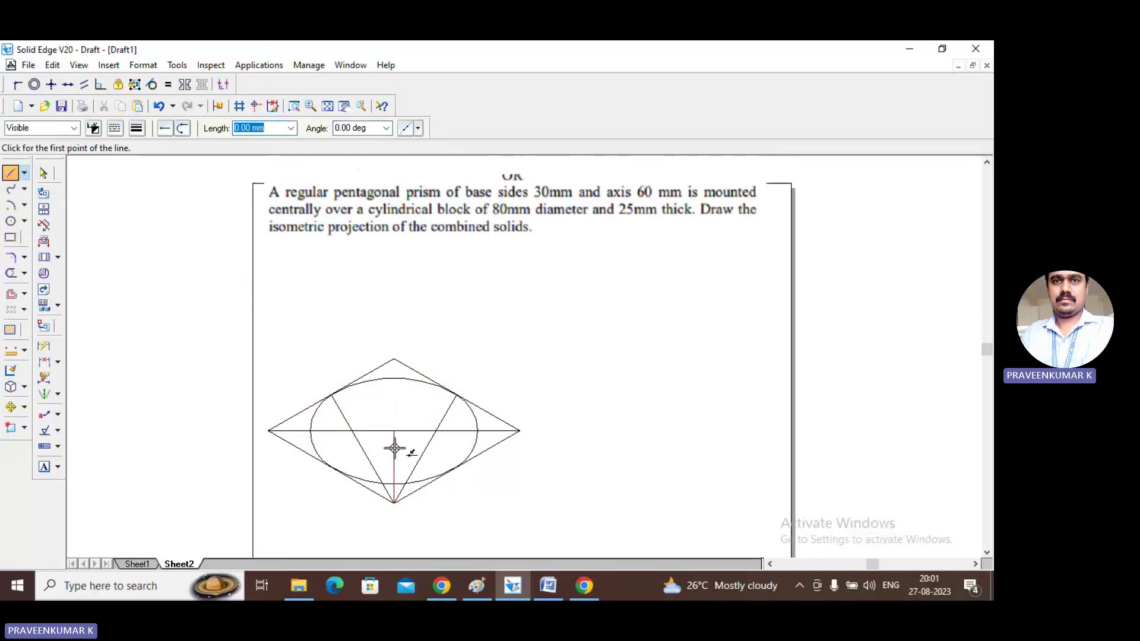
Step: Draw a 25 mm vertical line upward from the centre of the rhombus
left_click(394, 431)
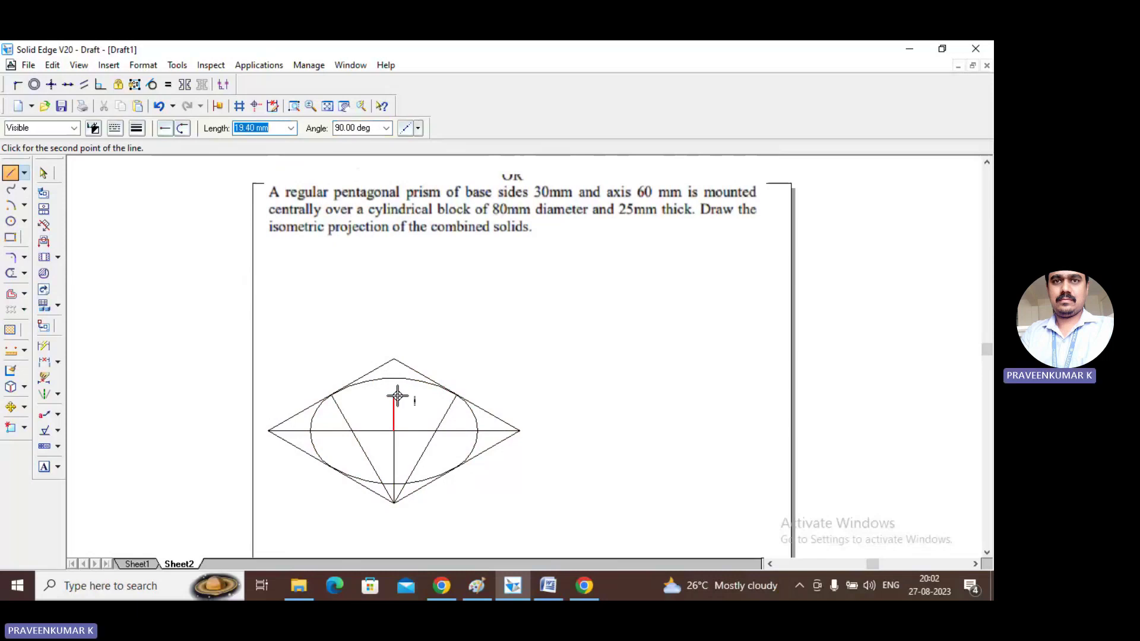
type("2")
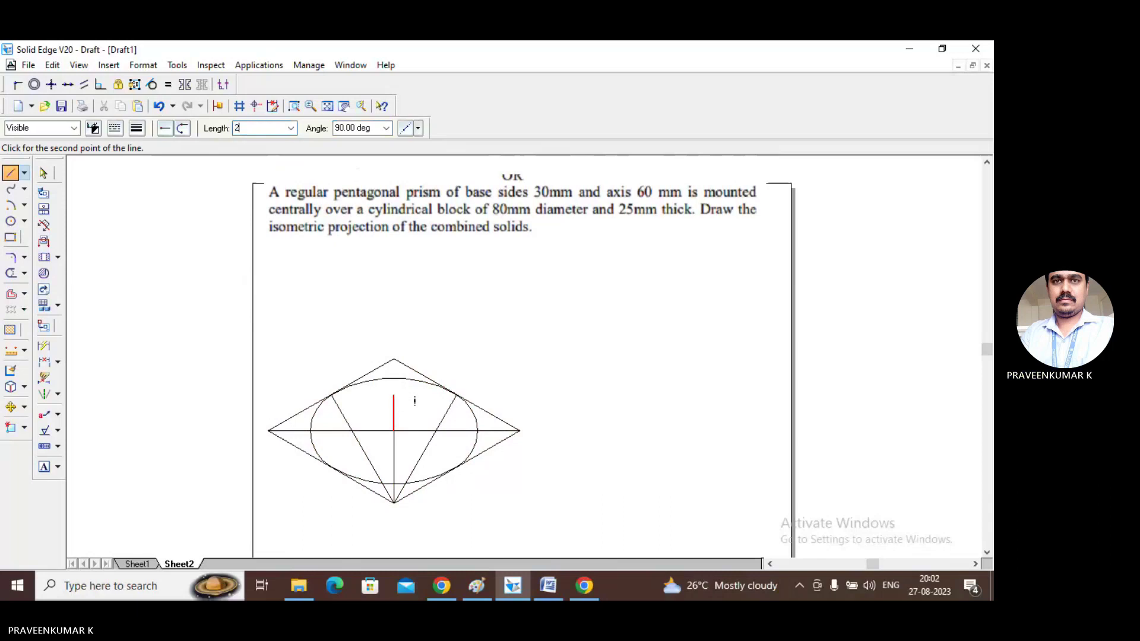
type("5")
key("Tab")
type("-90")
key("Tab")
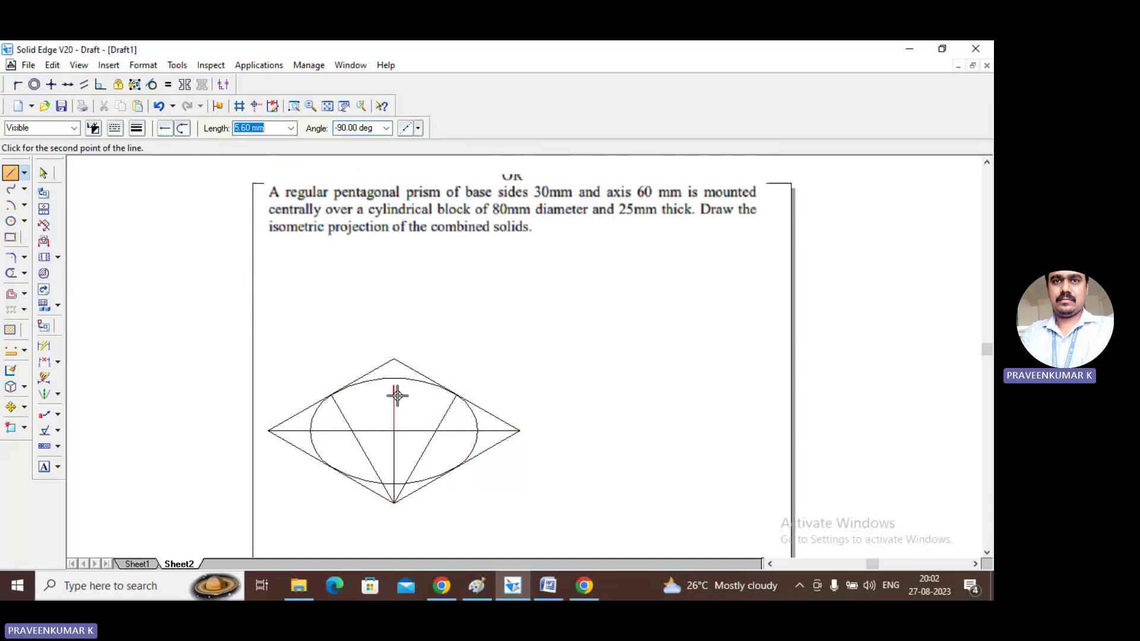
left_click(398, 395)
right_click(354, 325)
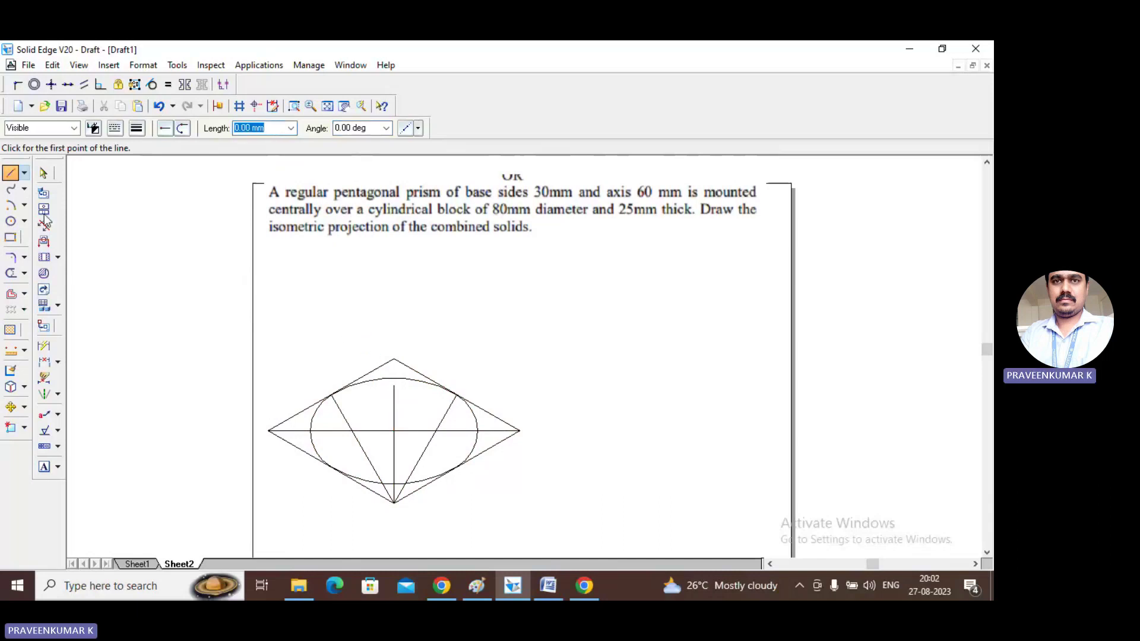
Step: Change the 25 mm vertical axis line to a dash-dot line type
left_click(44, 173)
left_click(394, 400)
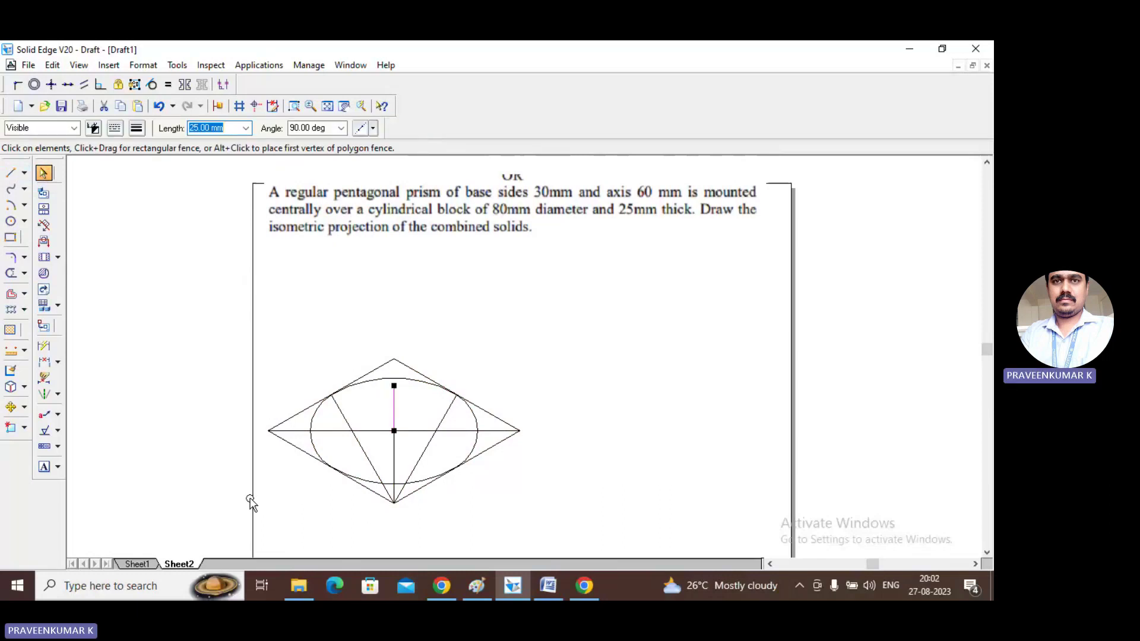
left_click(138, 128)
left_click(115, 129)
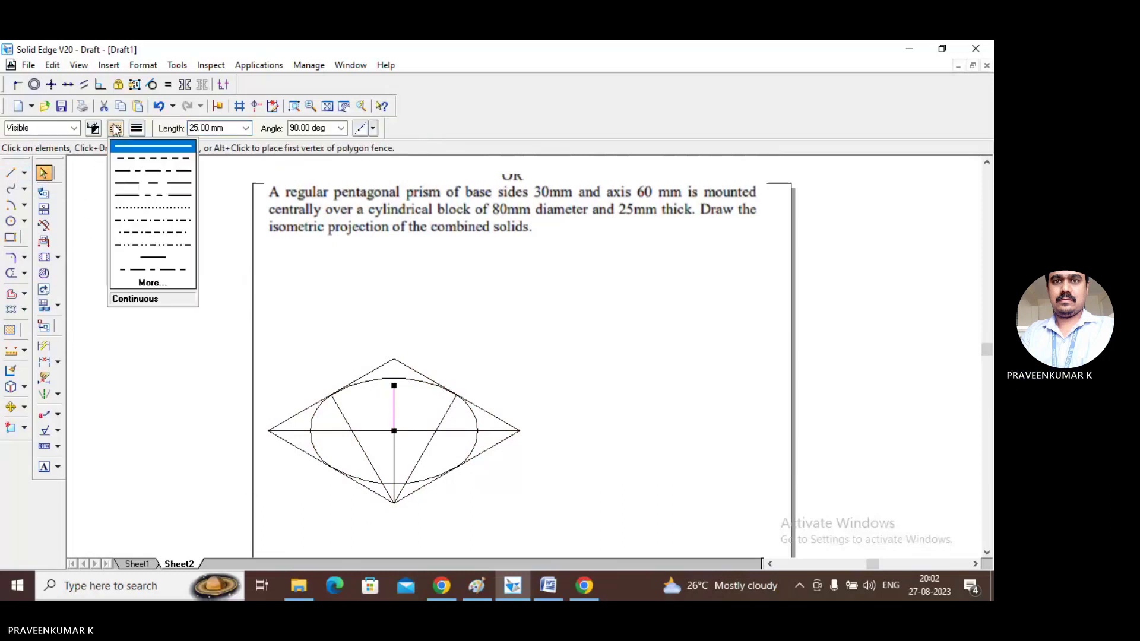
left_click(126, 173)
left_click(204, 220)
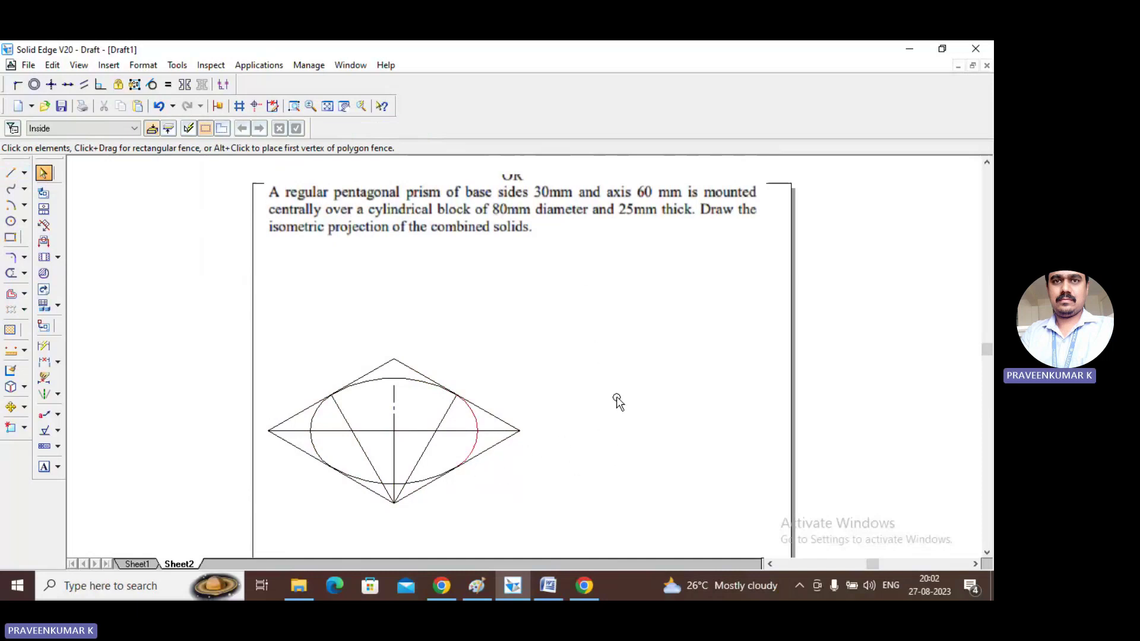
left_click(404, 407)
Step: Copy the complete ellipse construction straight up from the rhombus centre to the upper end of the 25 mm axis line
left_click(525, 304)
mouse_move(214, 328)
left_mouse_down()
mouse_move(303, 323)
mouse_move(585, 479)
mouse_move(584, 522)
left_mouse_up()
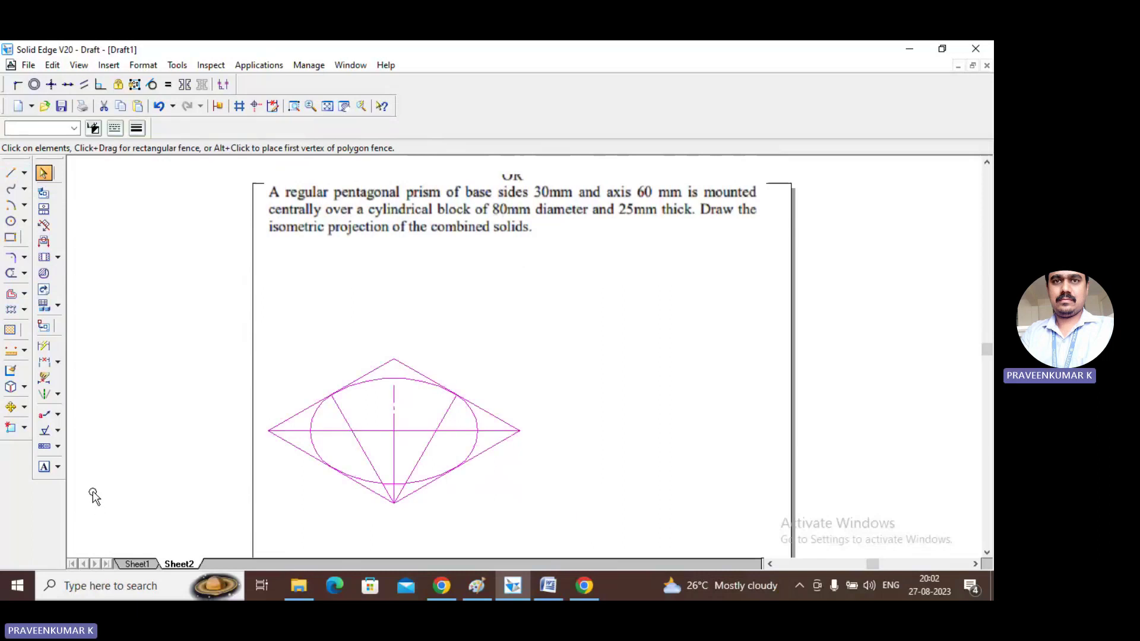
left_click(11, 409)
left_click(13, 130)
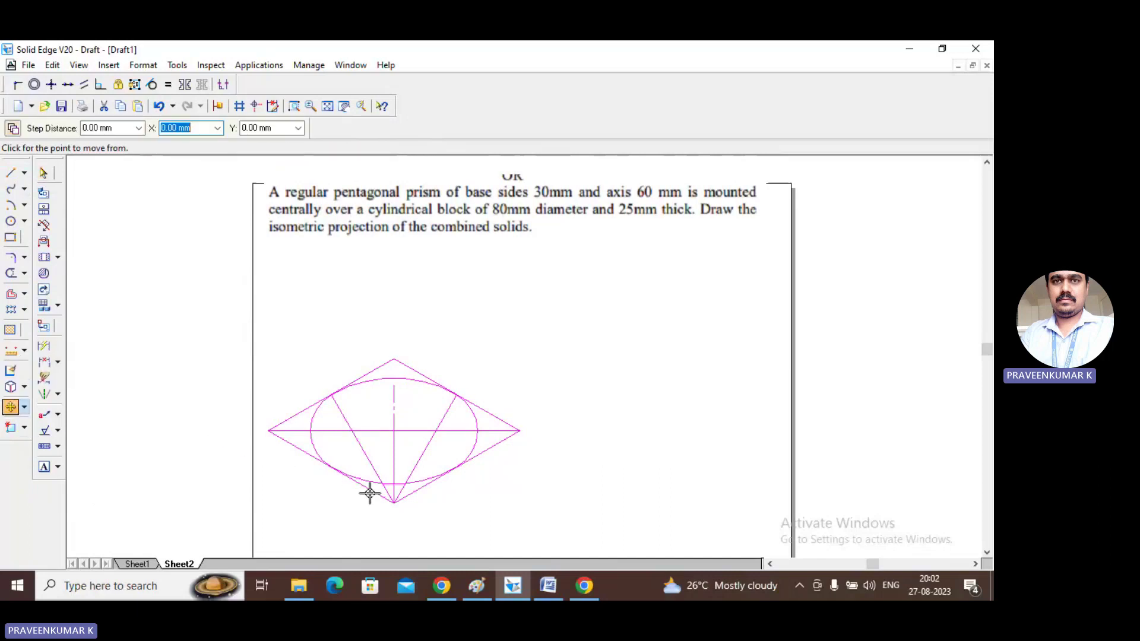
left_click(394, 429)
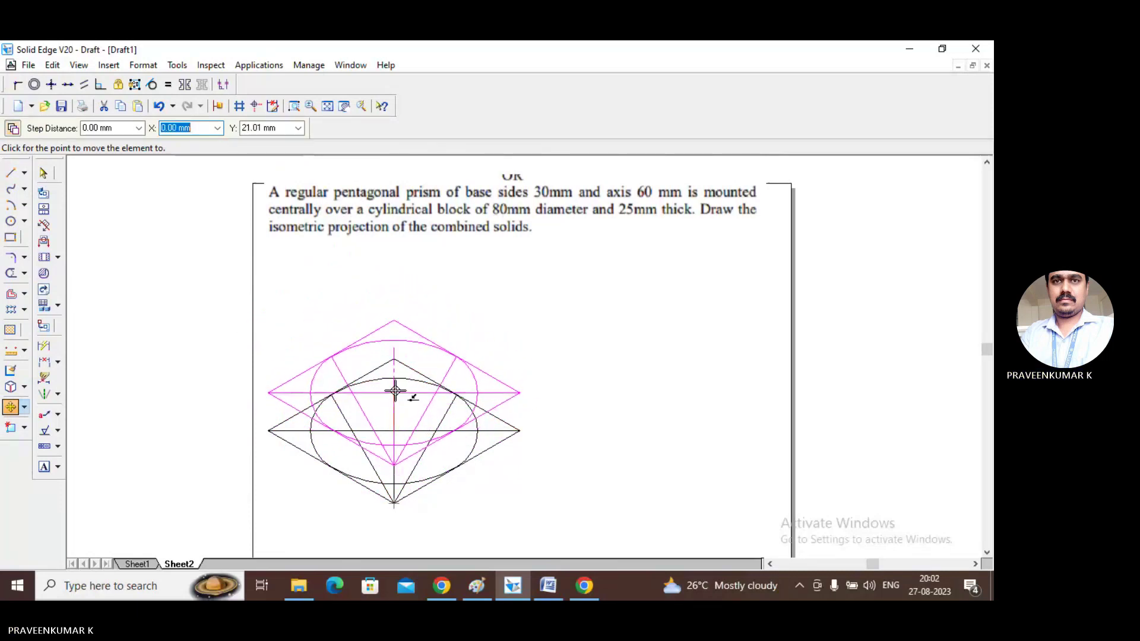
left_click(393, 384)
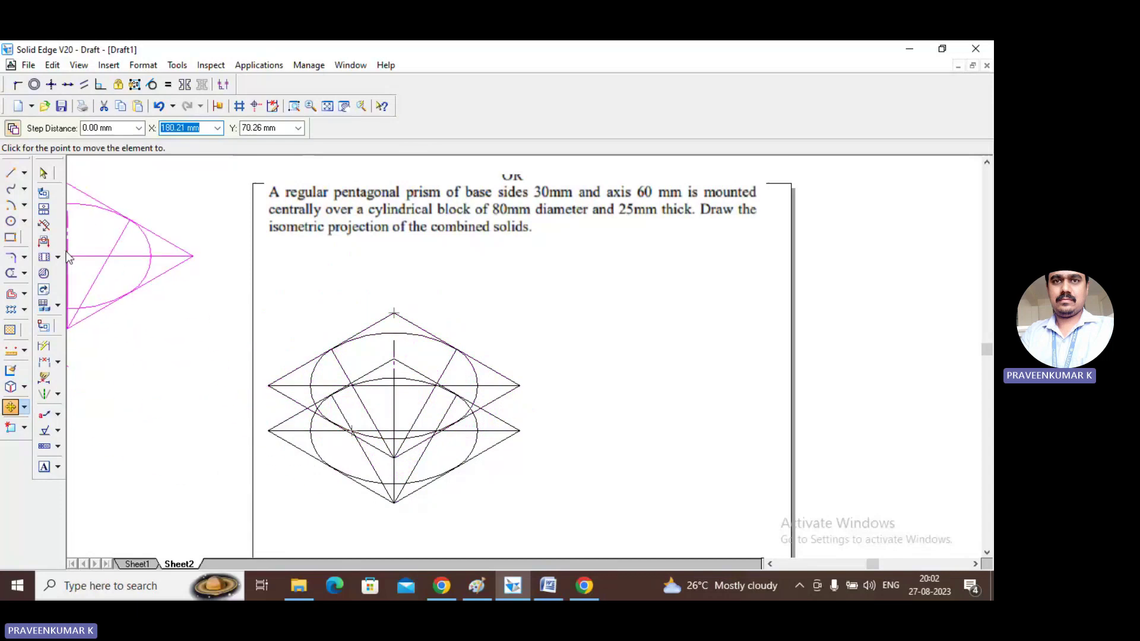
left_click(43, 172)
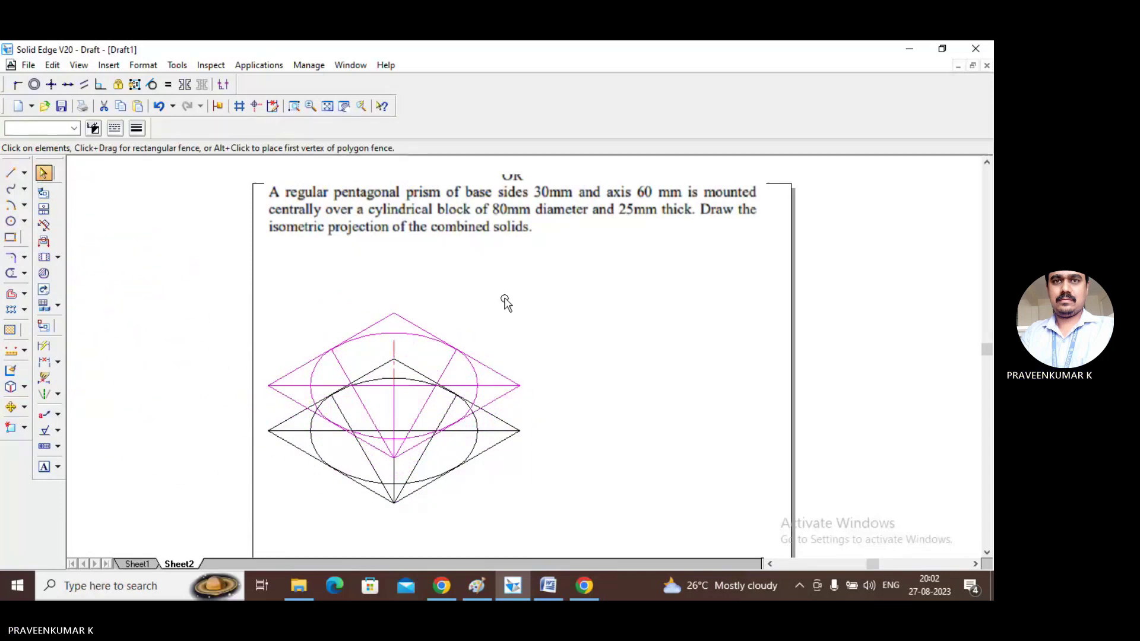
Step: Delete the duplicate dash-dot axis line above the centre of the upper rhombus
left_click(469, 314)
left_click(395, 347)
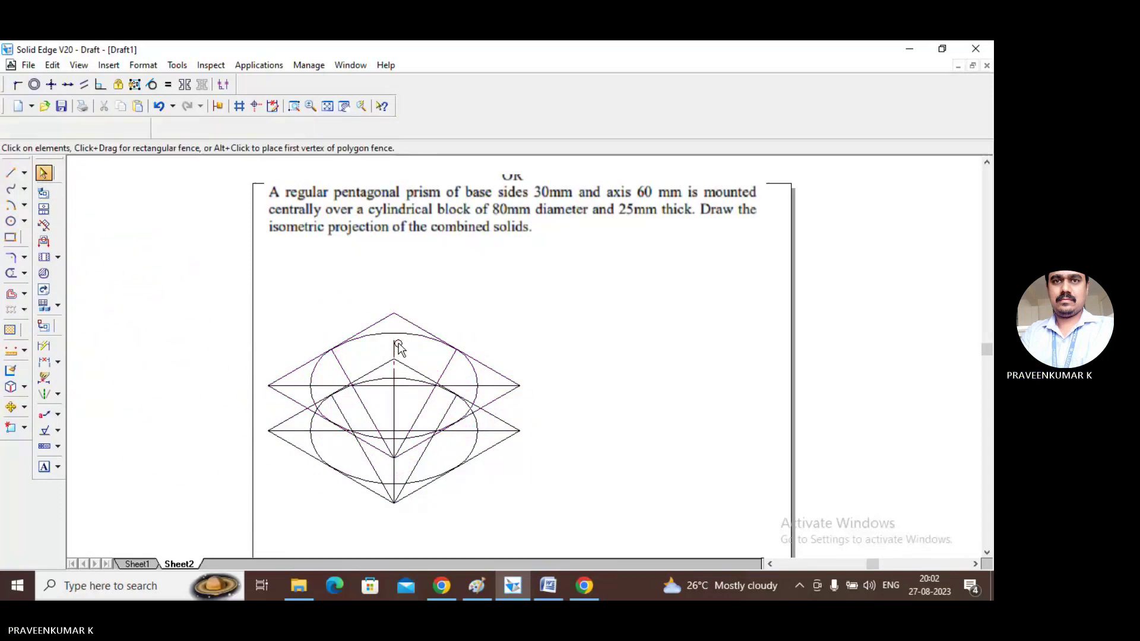
left_click(528, 316)
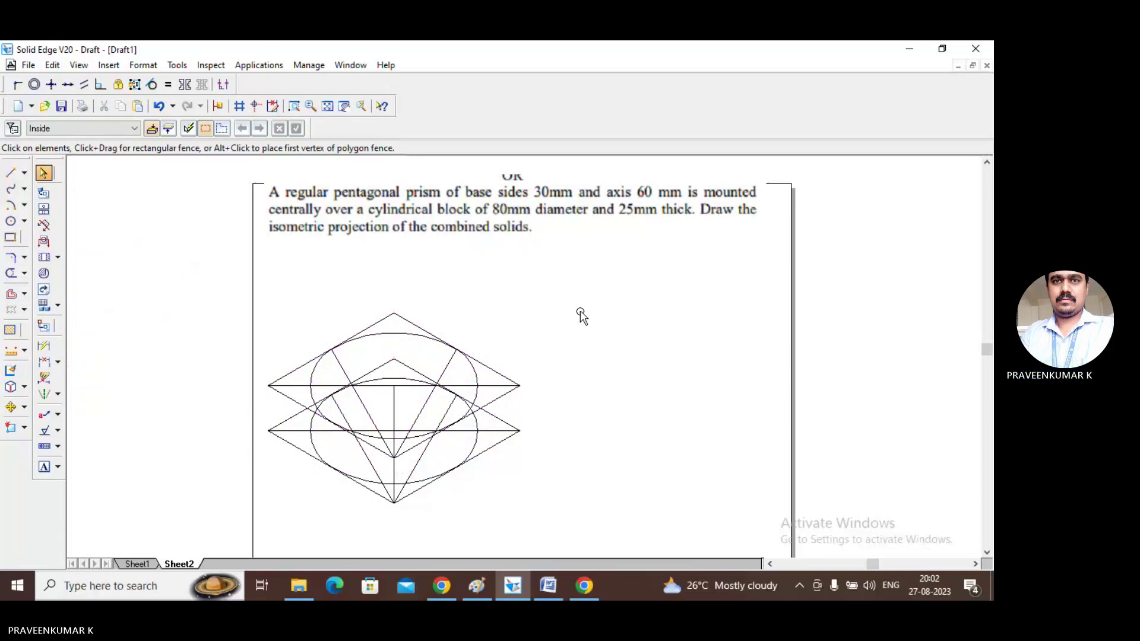
Step: Set the line width of all arcs of the upper and lower ellipses to 0.50 mm
left_click(478, 369)
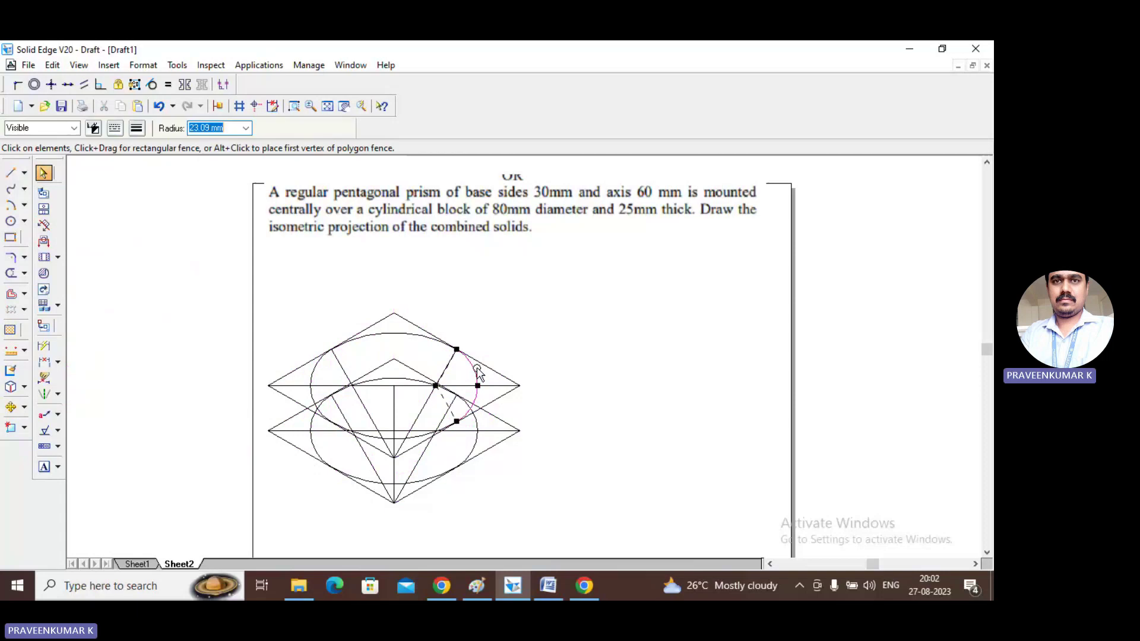
left_click(384, 332)
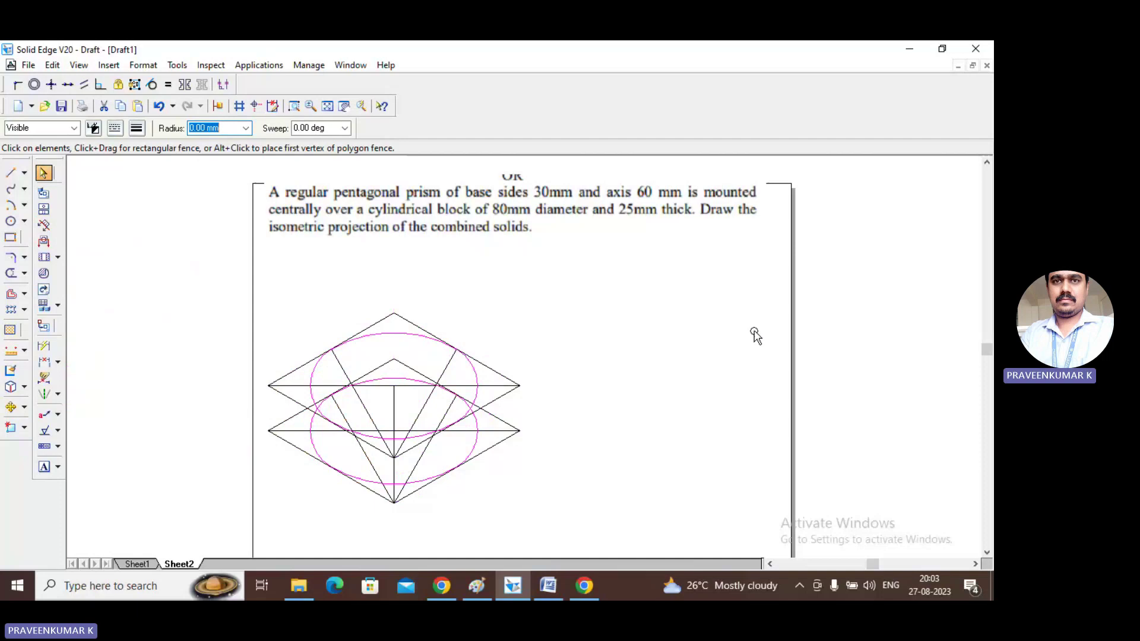
left_click(137, 129)
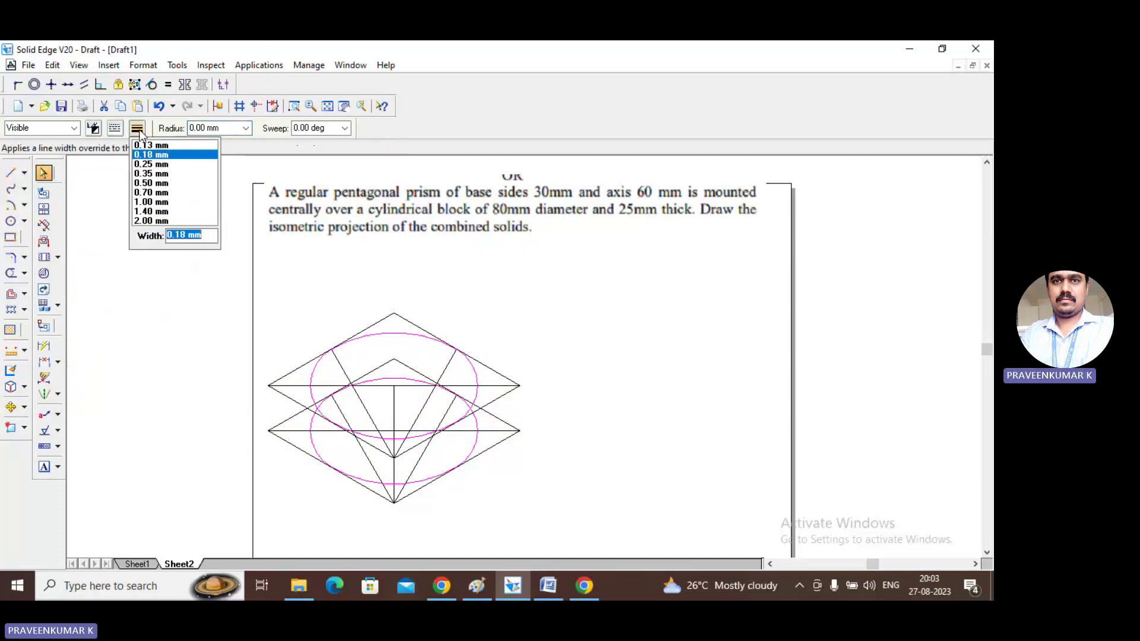
left_click(151, 184)
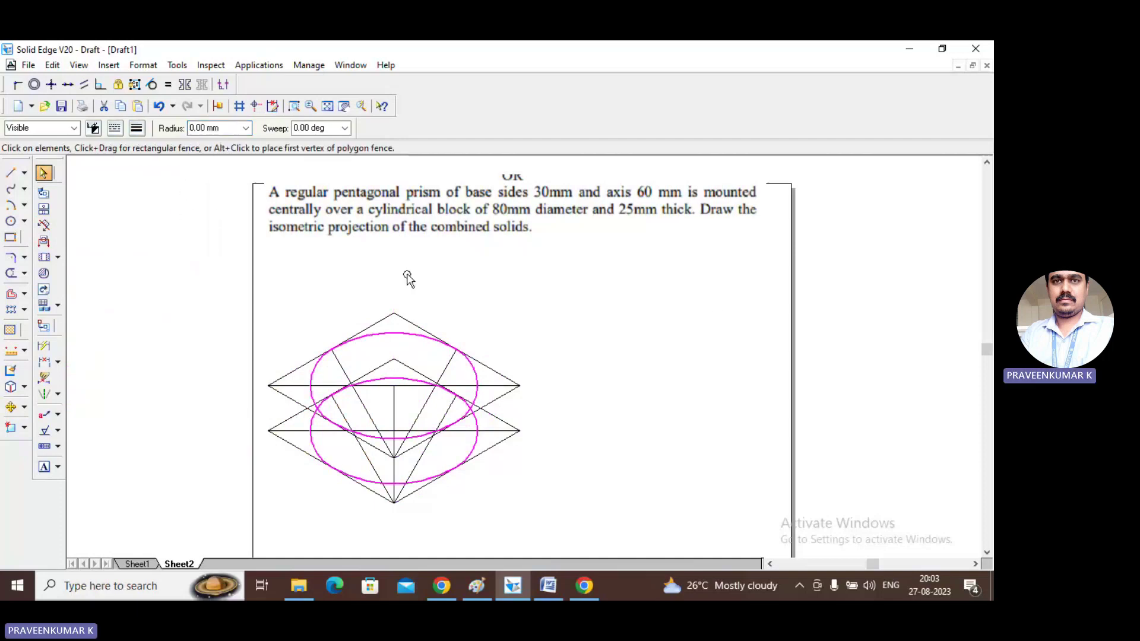
left_click(551, 273)
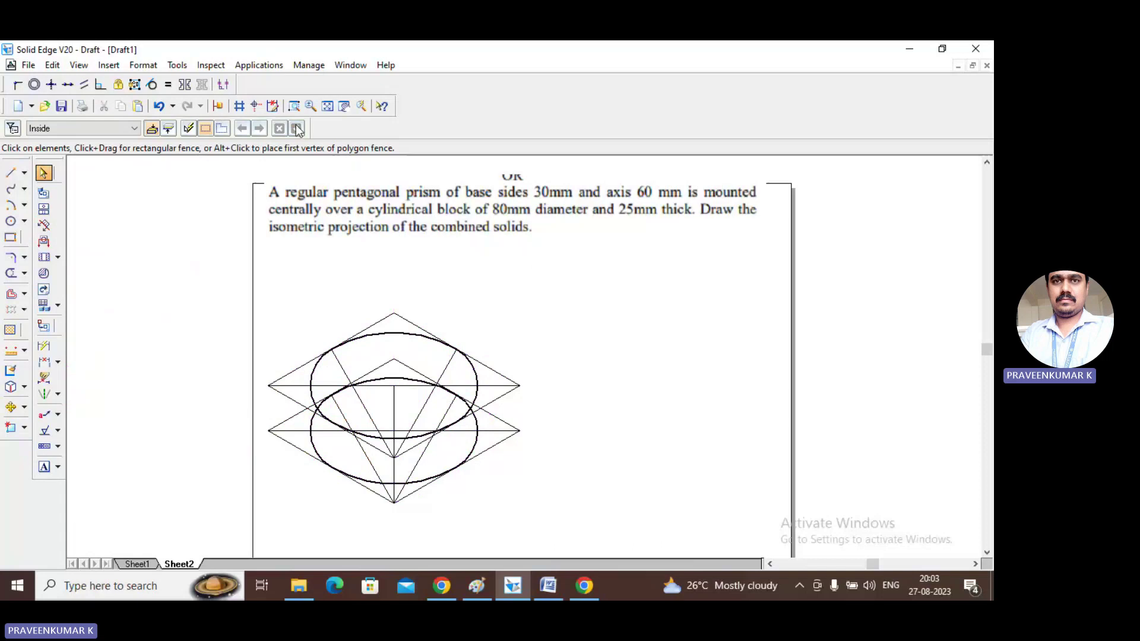
Step: Draw a thick vertical line joining the left extremes of the upper and lower ellipses
left_click(294, 105)
mouse_move(256, 279)
left_mouse_down()
mouse_move(544, 458)
mouse_move(544, 515)
left_mouse_up()
mouse_move(318, 197)
left_mouse_down()
mouse_move(732, 494)
mouse_move(730, 518)
left_mouse_up()
left_click(43, 172)
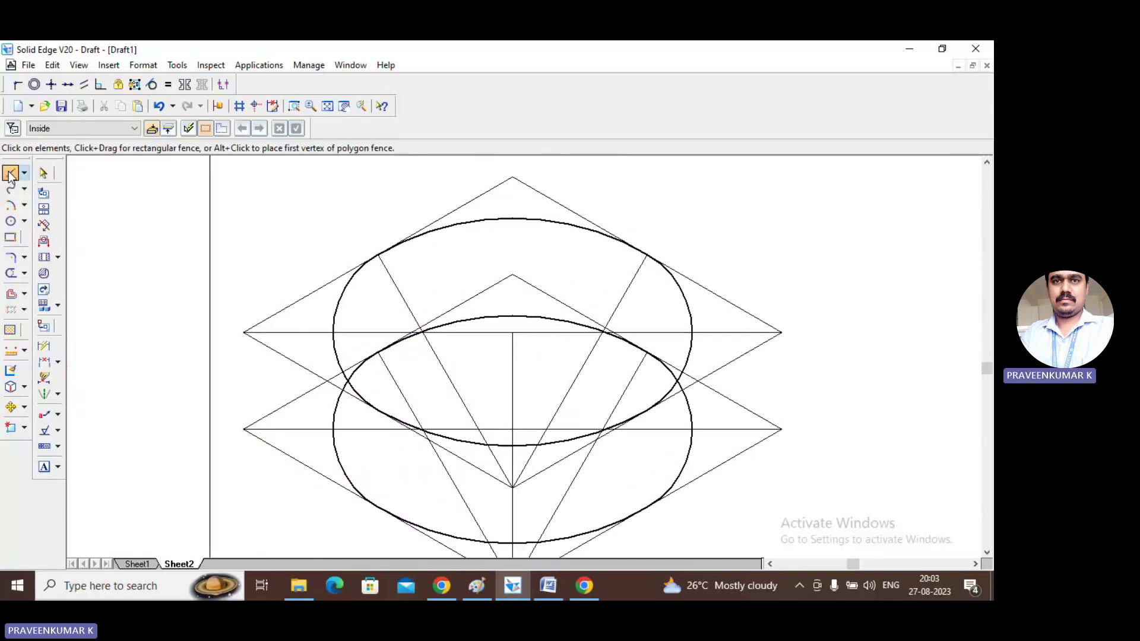
left_click(10, 173)
left_click(137, 128)
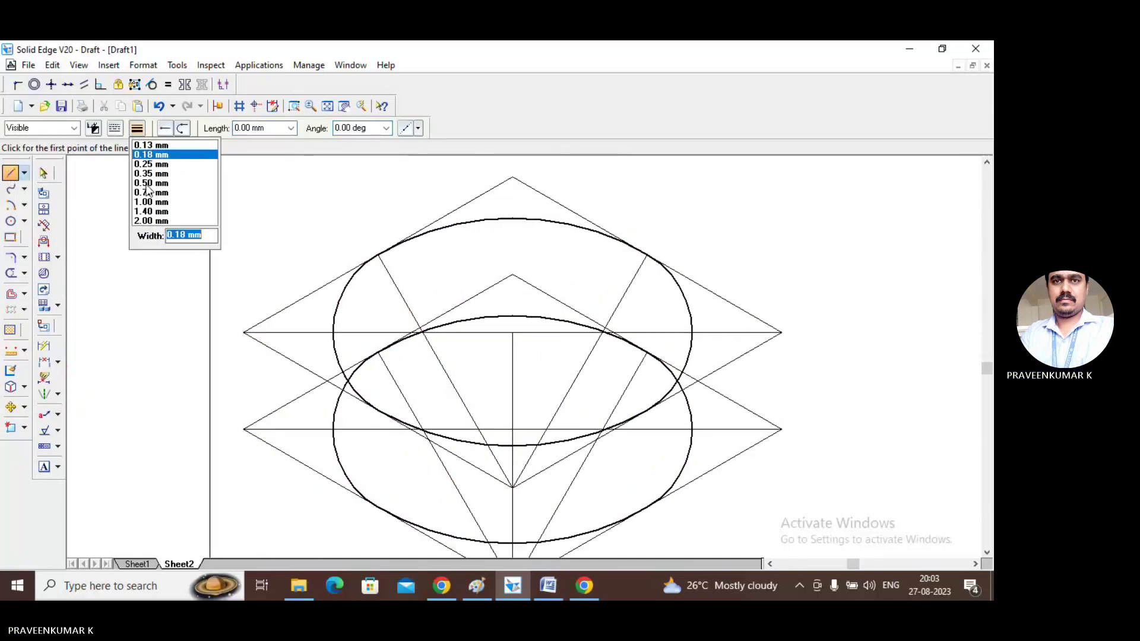
left_click(148, 191)
left_click(333, 331)
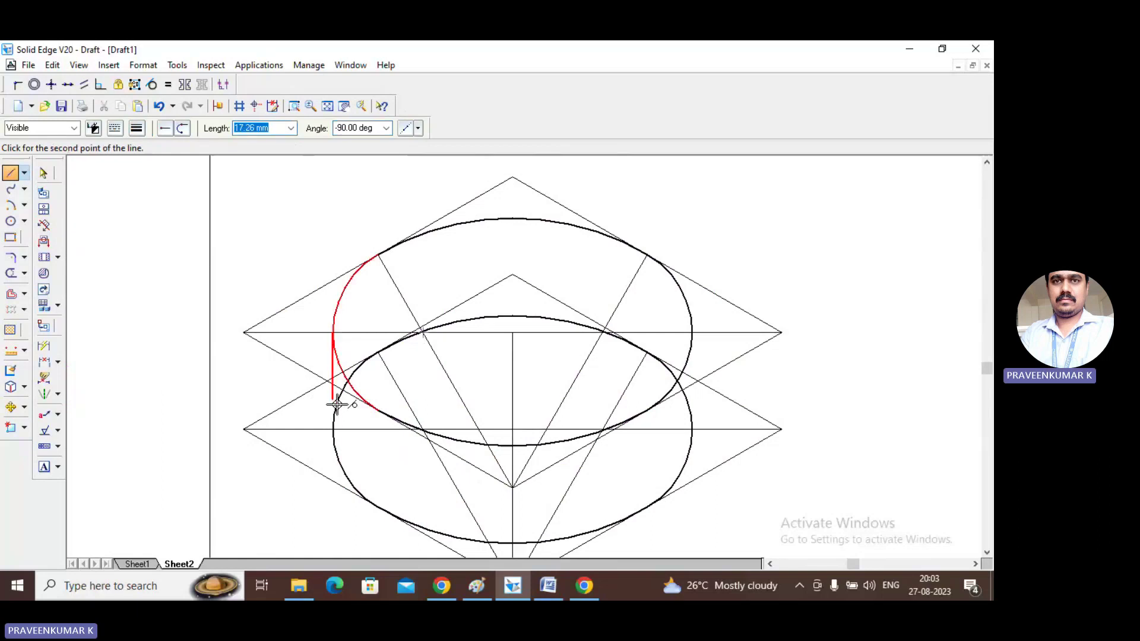
left_click(334, 430)
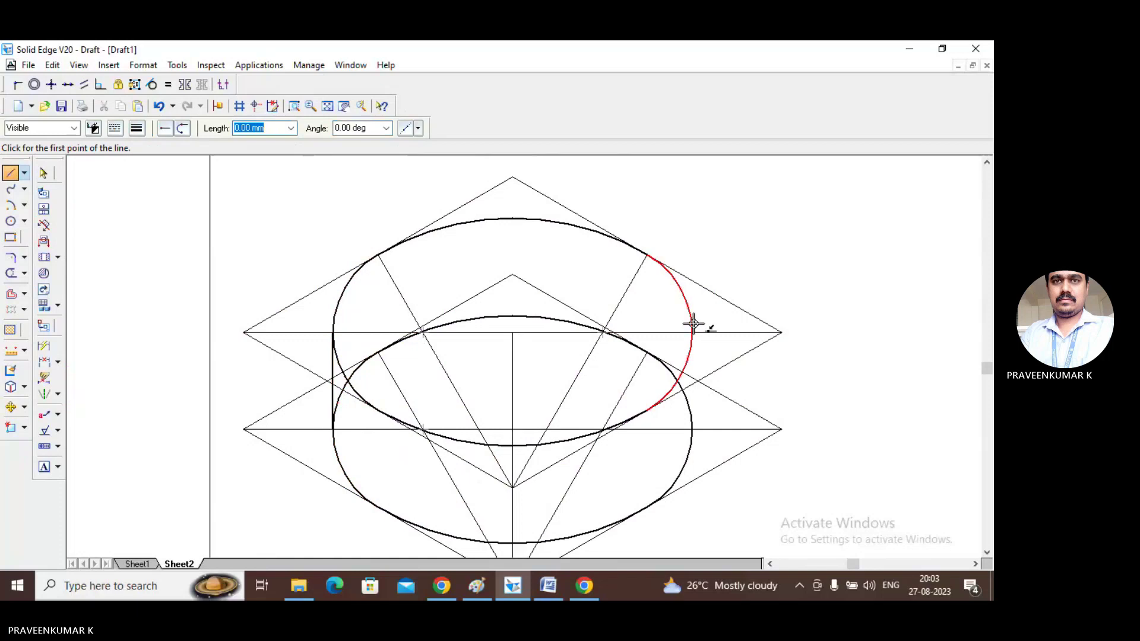
Step: Draw a matching vertical line joining the right extremes of the upper and lower ellipses
left_click(680, 287)
key("Escape")
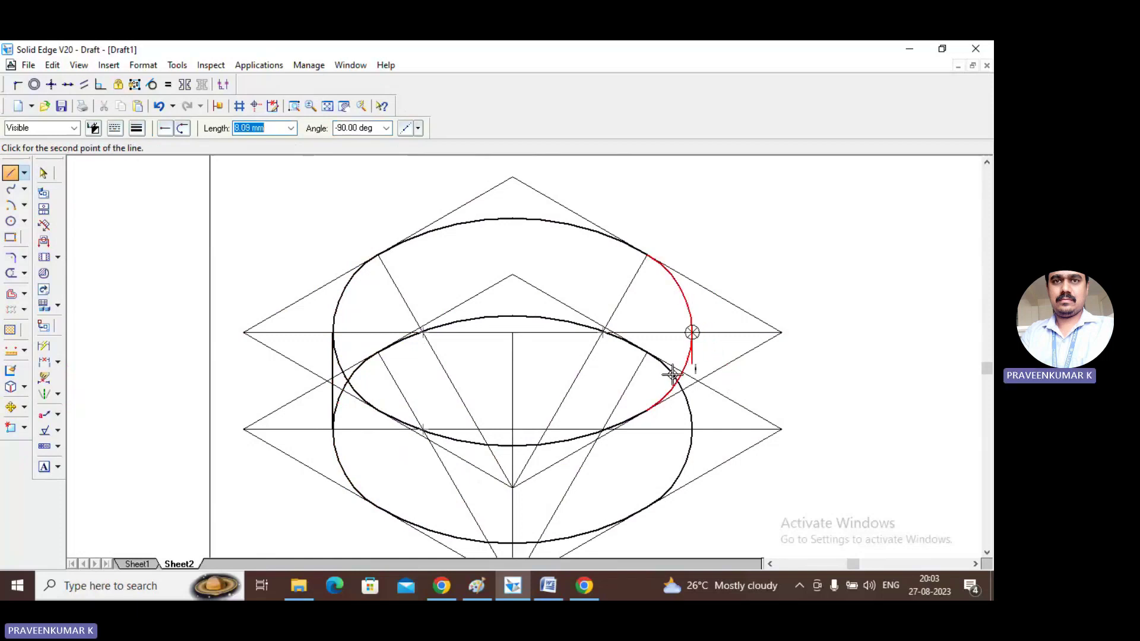
left_click(693, 332)
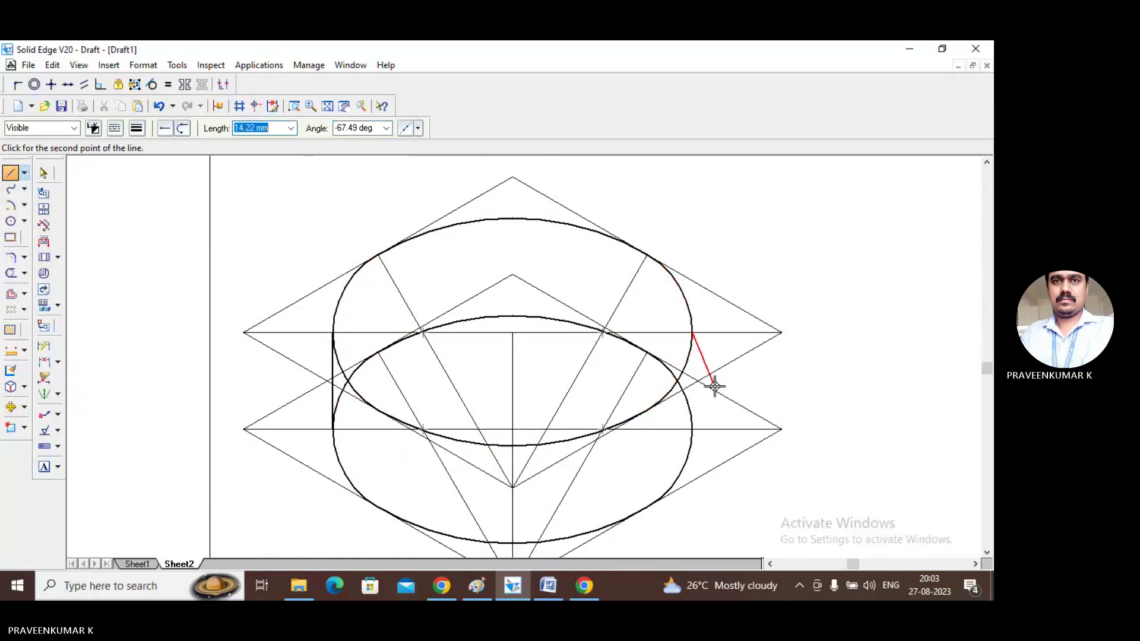
left_click(694, 431)
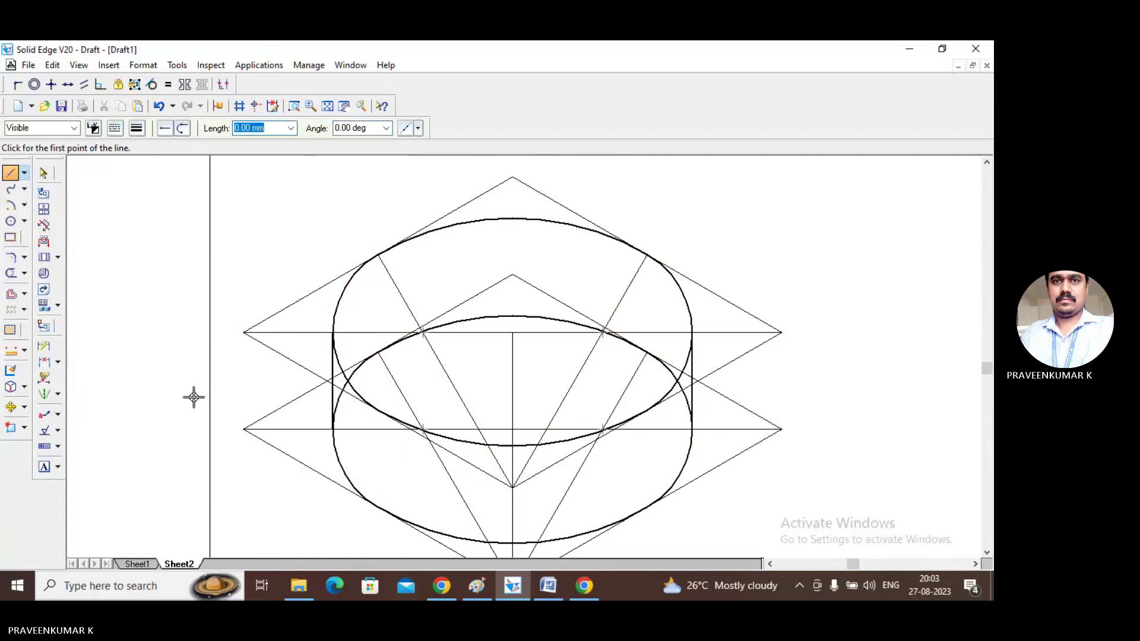
Step: Delete the 40 mm vertical line running from the upper rhombus centre to its lower vertex, keeping the dash-dot axis
left_click(43, 172)
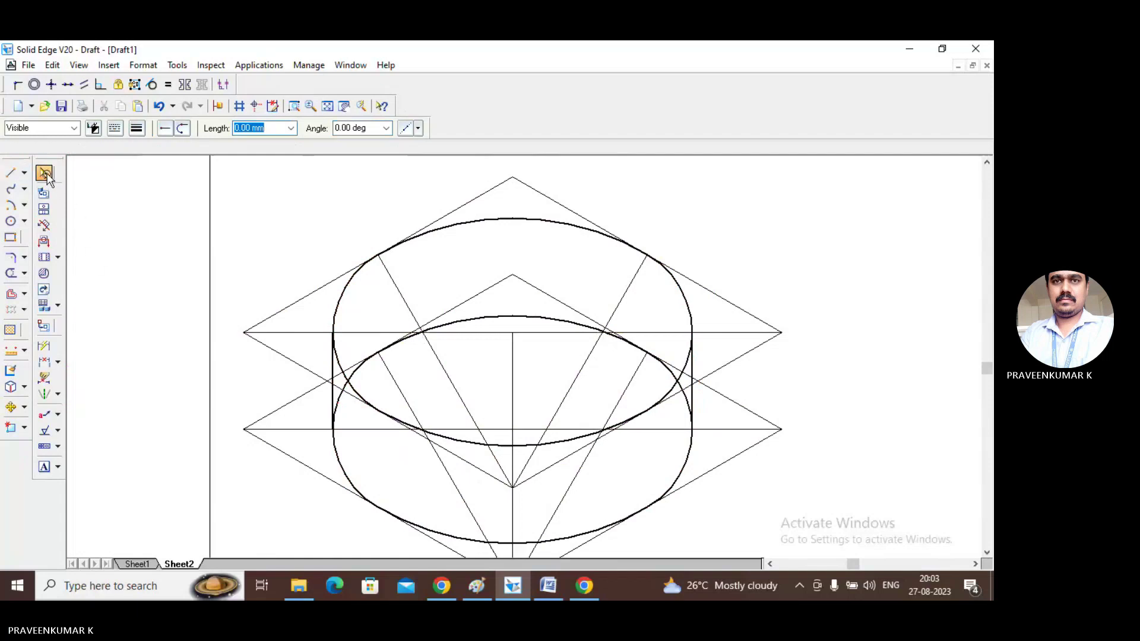
left_click(513, 359)
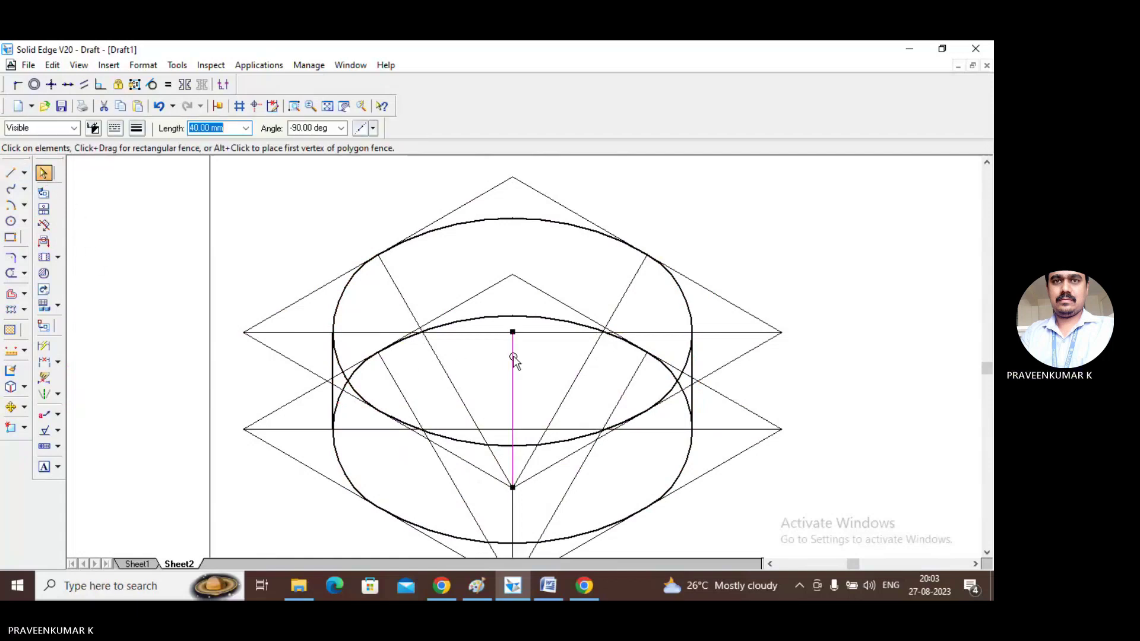
left_click(855, 349)
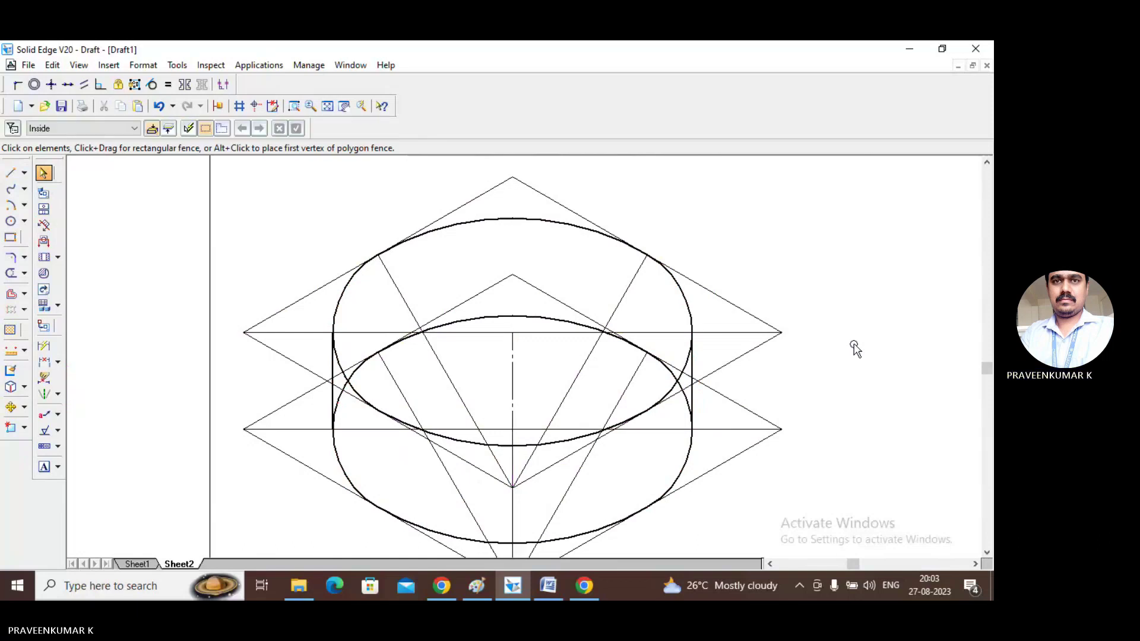
left_click(513, 357)
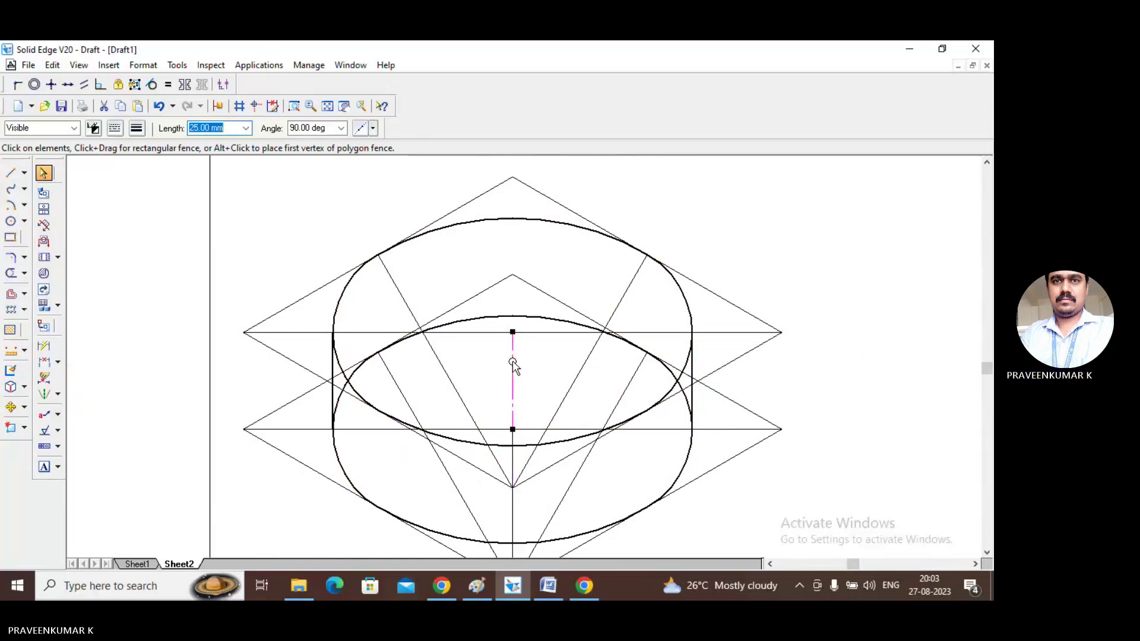
left_click(843, 269)
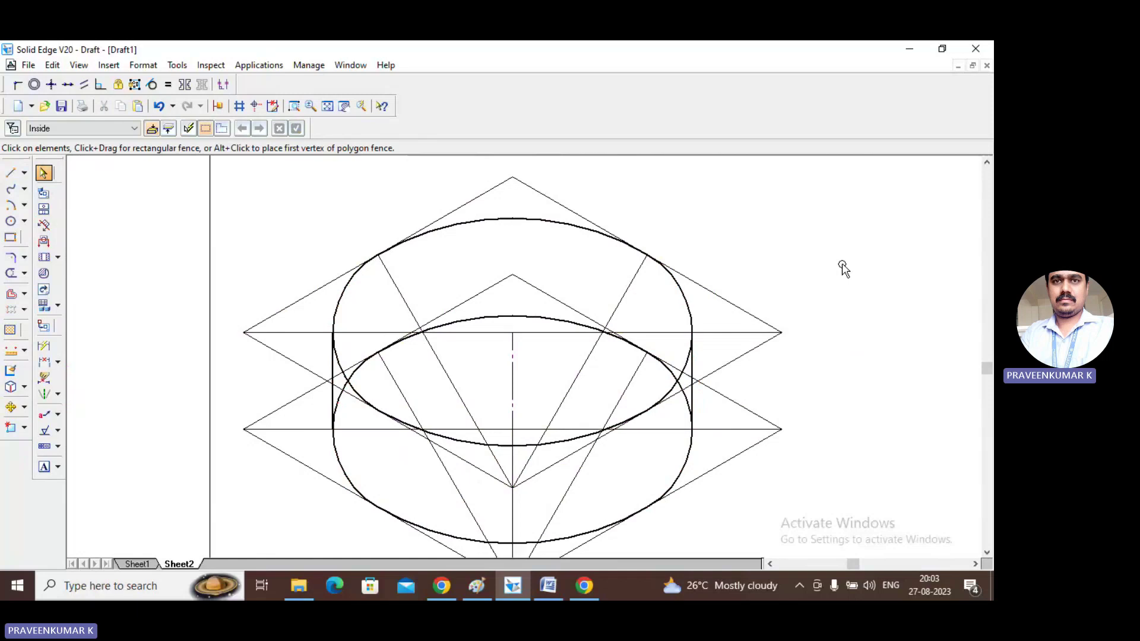
Step: Scale the whole cylindrical block drawing by a factor of 0.8164 with the reference set to 0, keeping it within the sheet
left_click(328, 106)
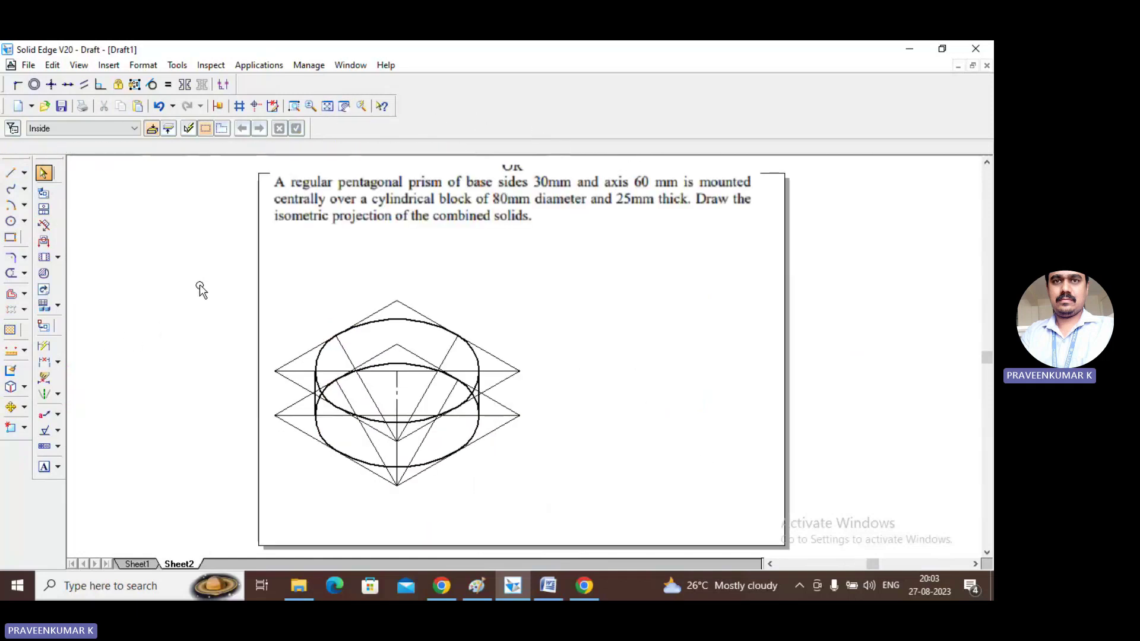
mouse_move(220, 260)
left_mouse_down()
mouse_move(543, 363)
mouse_move(570, 507)
left_mouse_up()
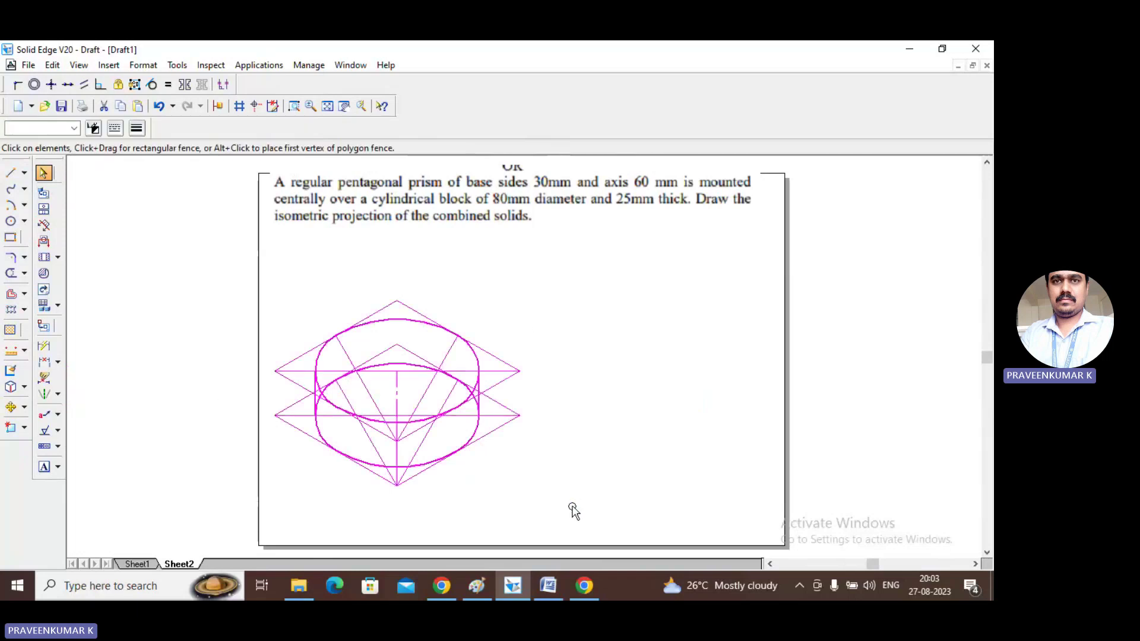
left_click(24, 408)
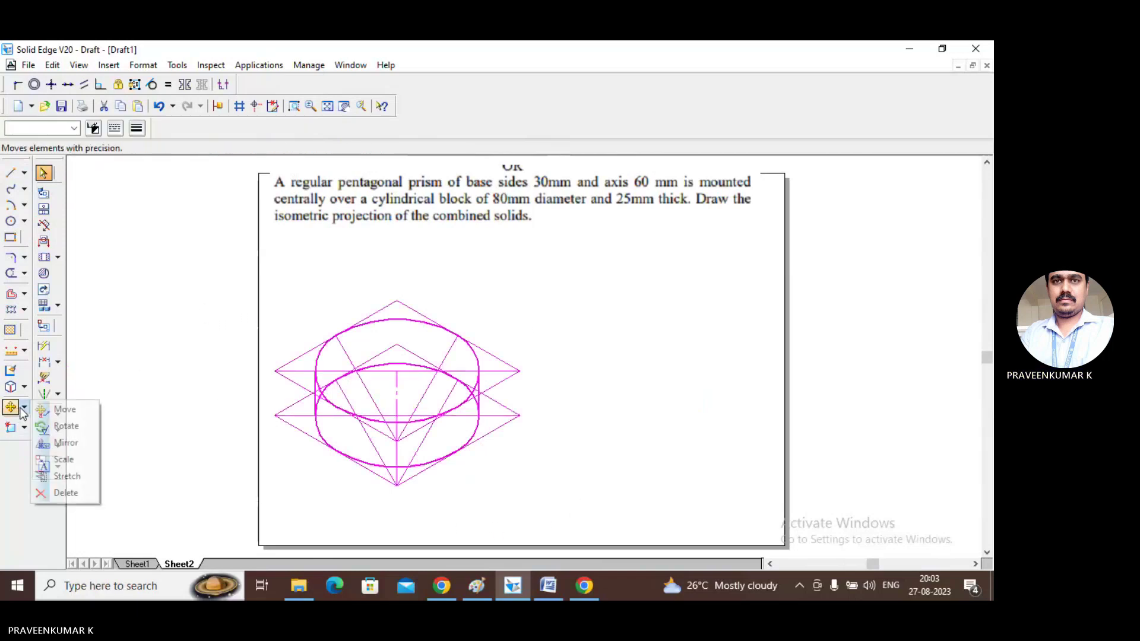
left_click(64, 459)
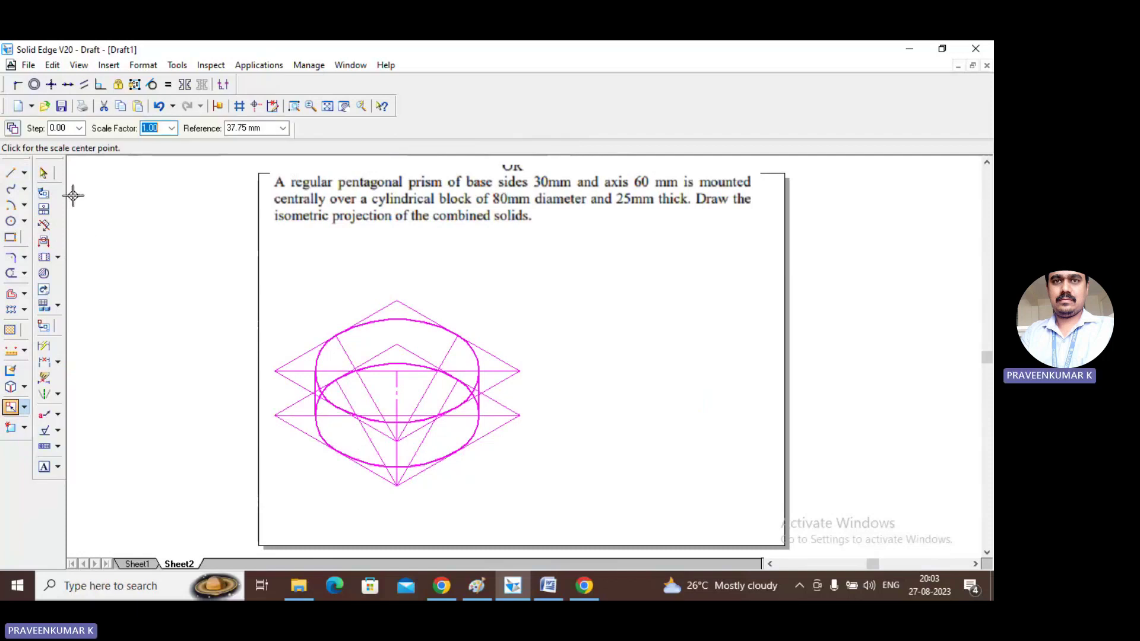
left_click(260, 127)
key("Delete")
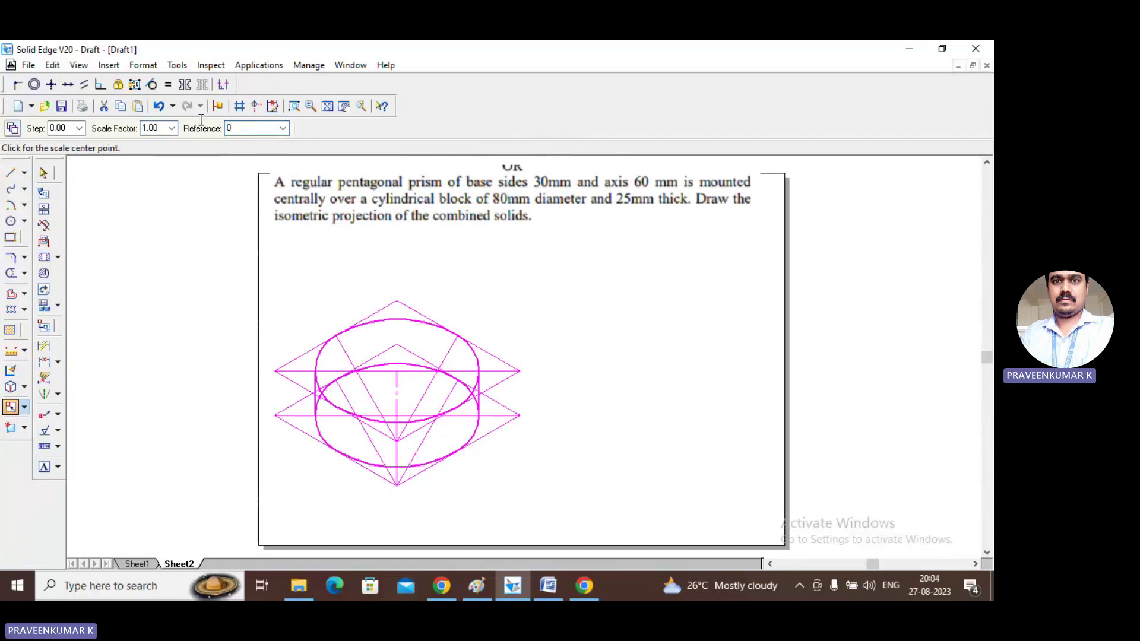
key("Return")
left_click(162, 127)
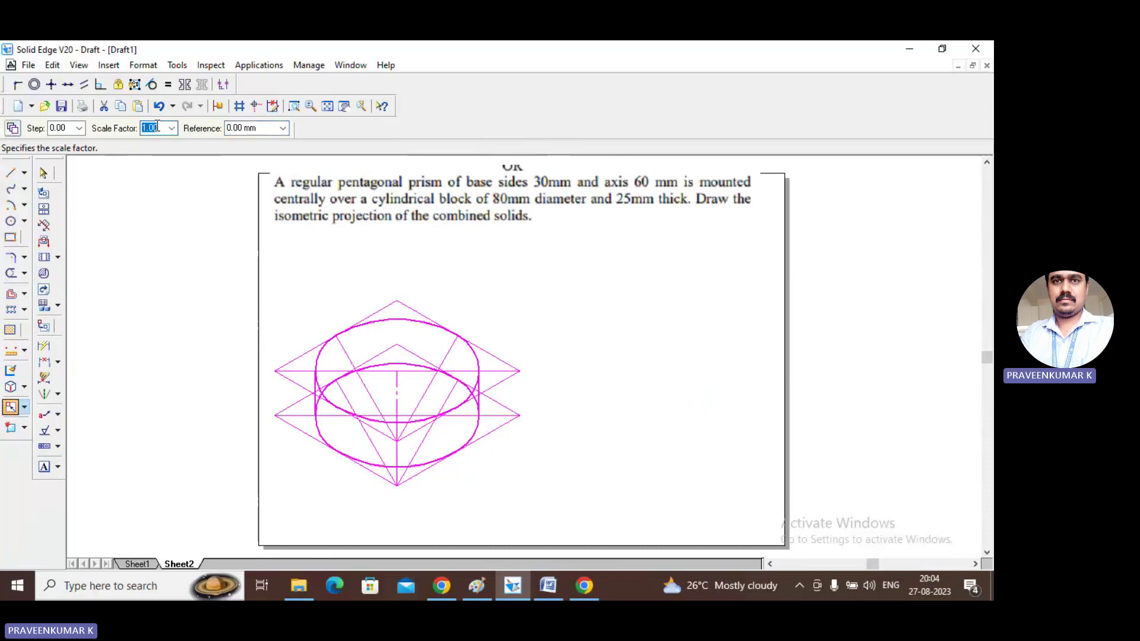
type("0")
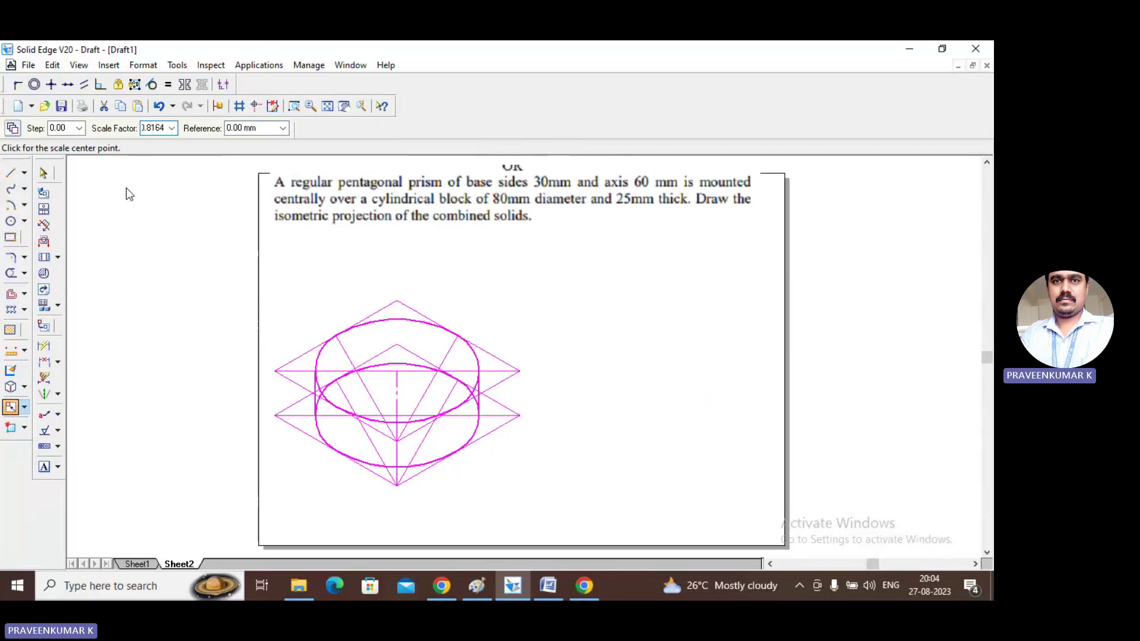
type(".8164")
key("Return")
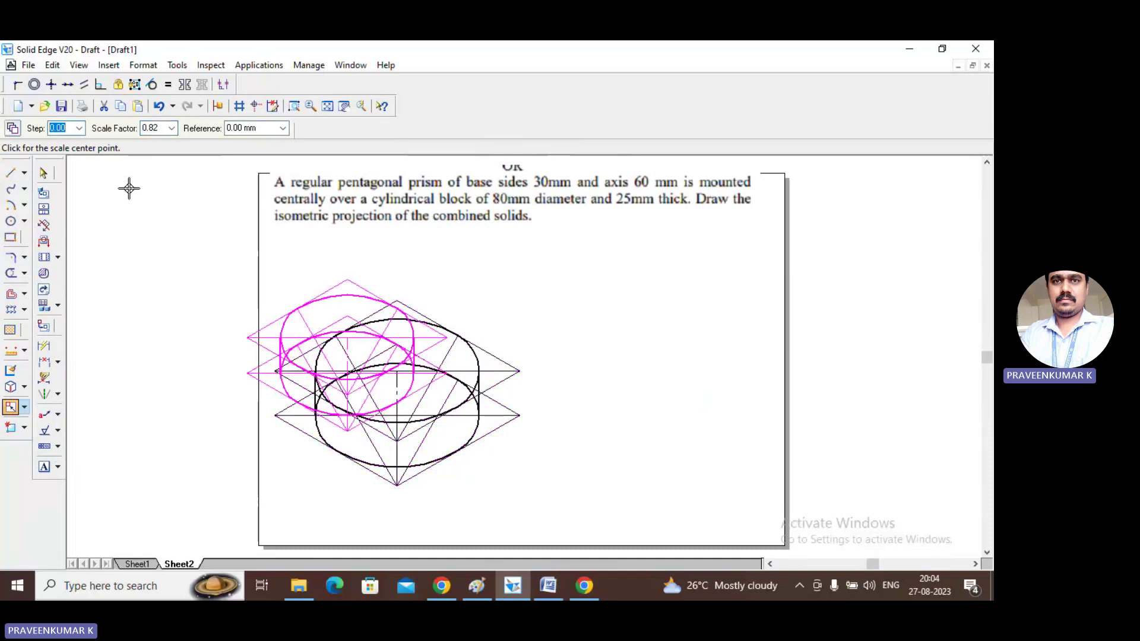
left_click(326, 505)
left_click(553, 291)
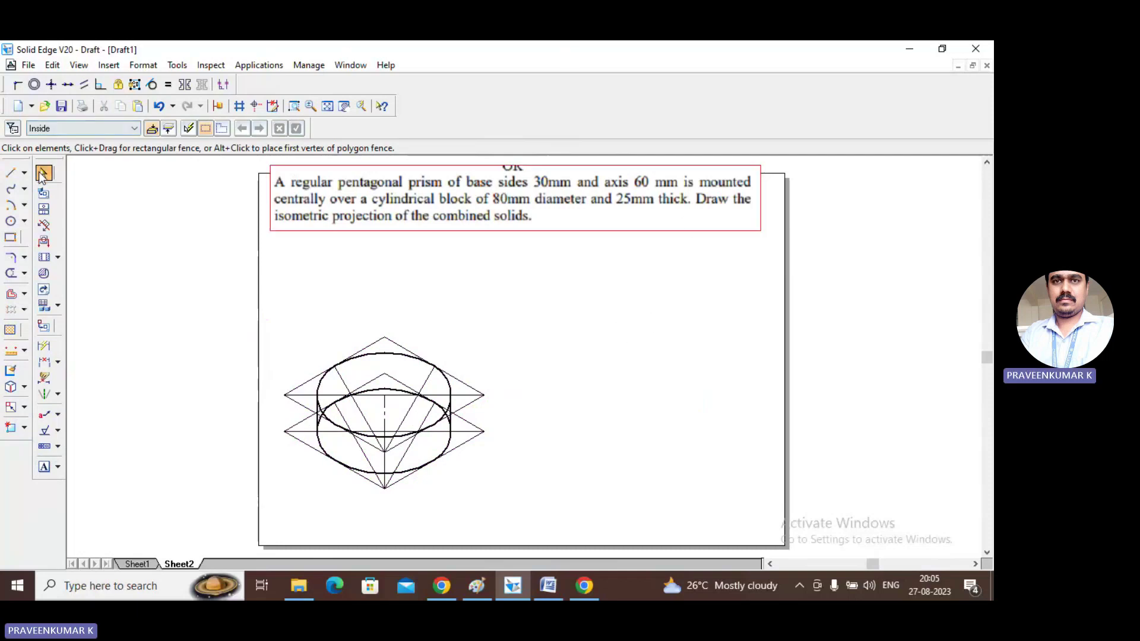
Step: Start a pentagon outside the sheet with a 30 mm horizontal base and a 30 mm side rising from its right end at 72 degrees
left_click(10, 173)
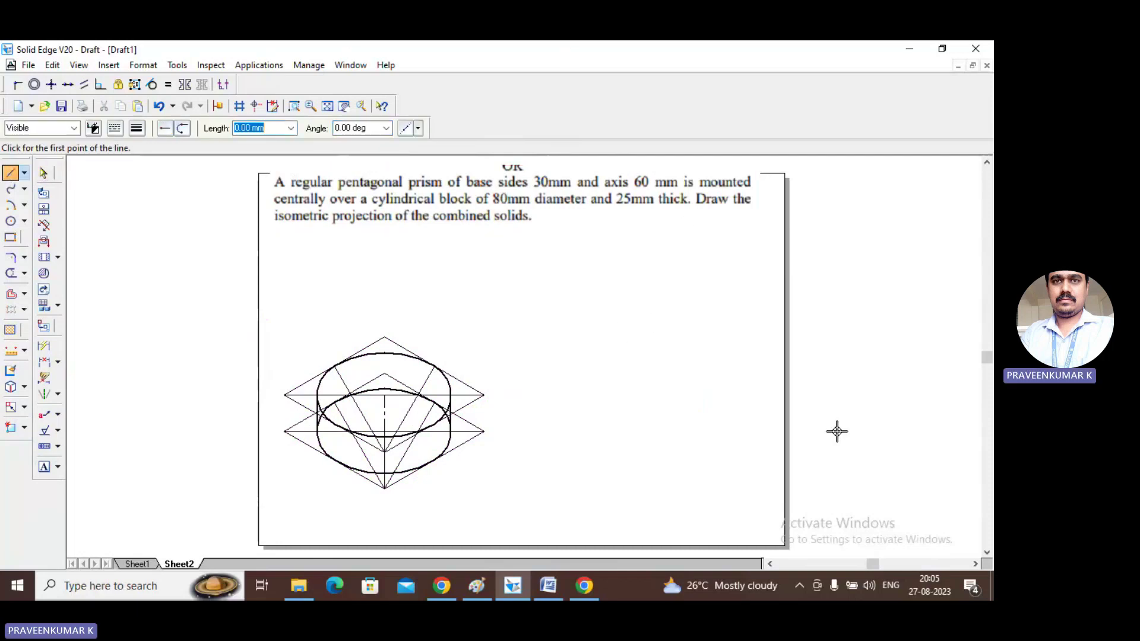
left_click(814, 404)
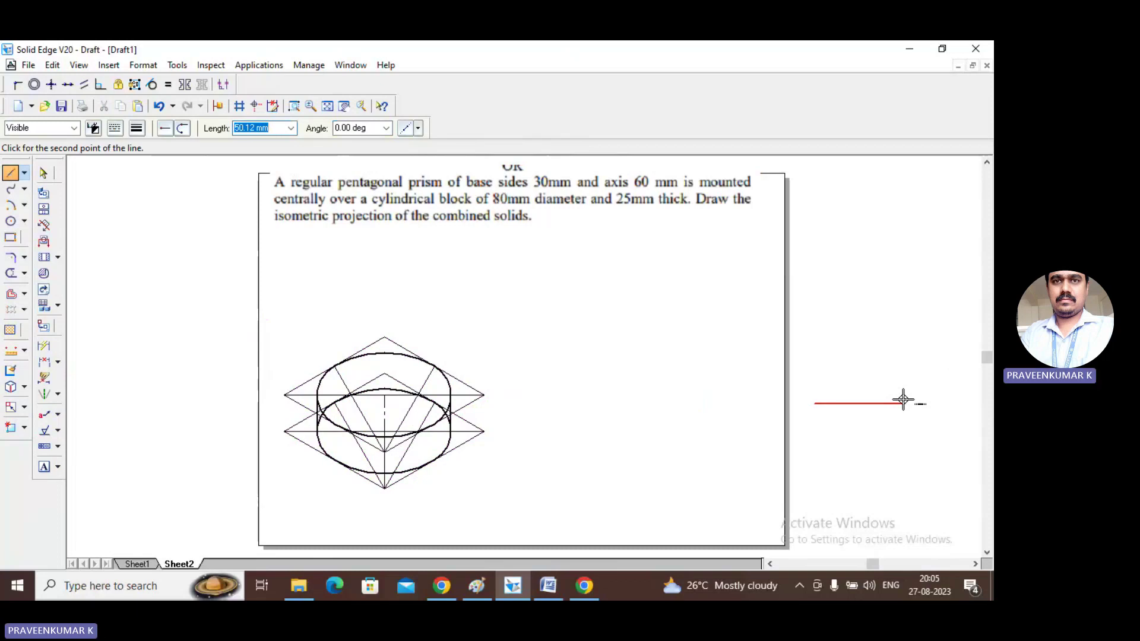
type("3")
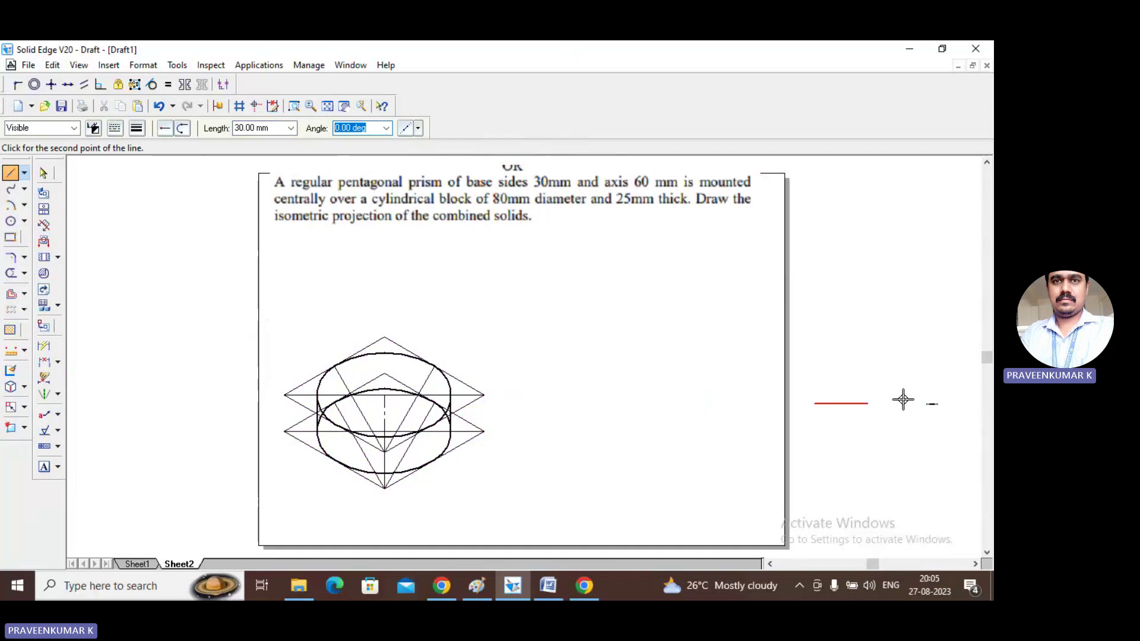
left_click(903, 400)
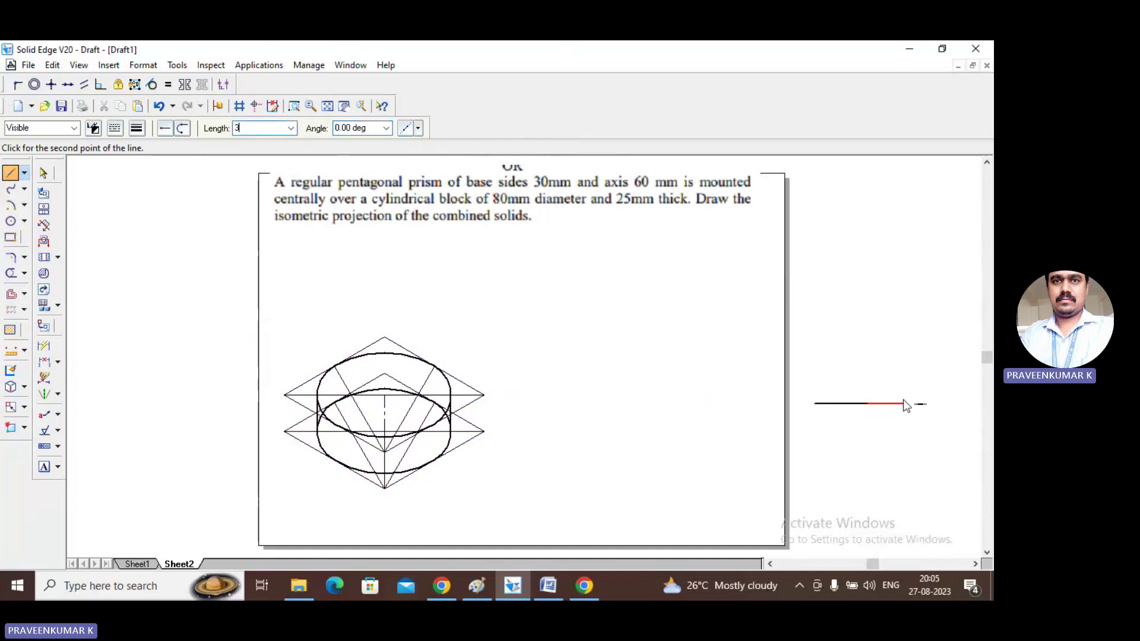
type("72")
key("Return")
Step: Continue the pentagon with a third side 30 mm long at an angle of 72*2 degrees
type("30")
key("Tab")
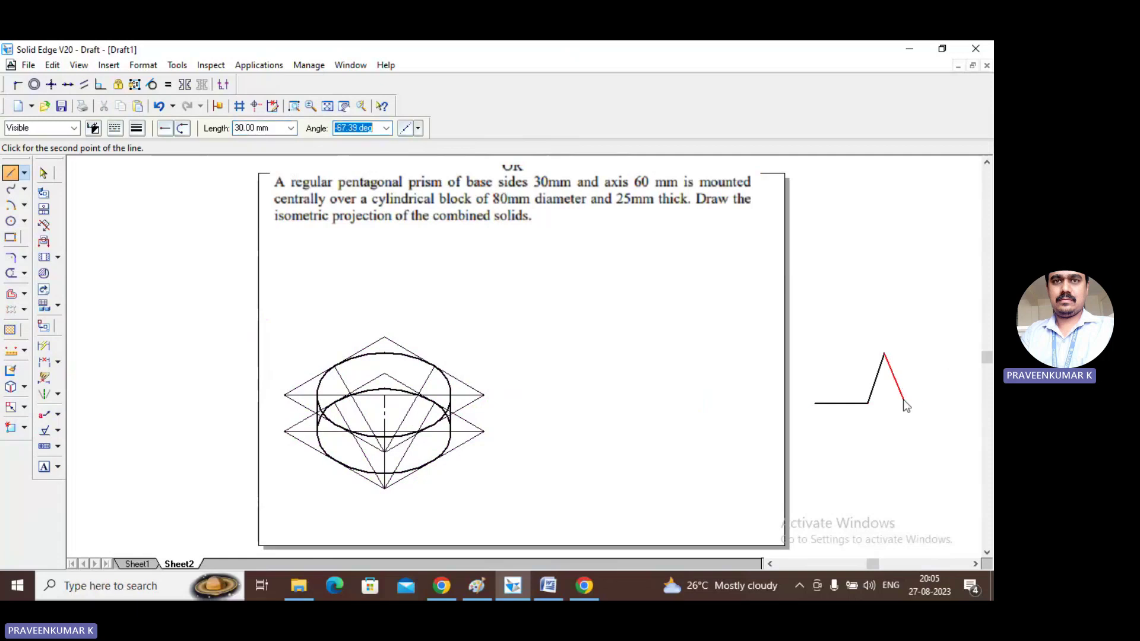
type("72*2")
key("Return")
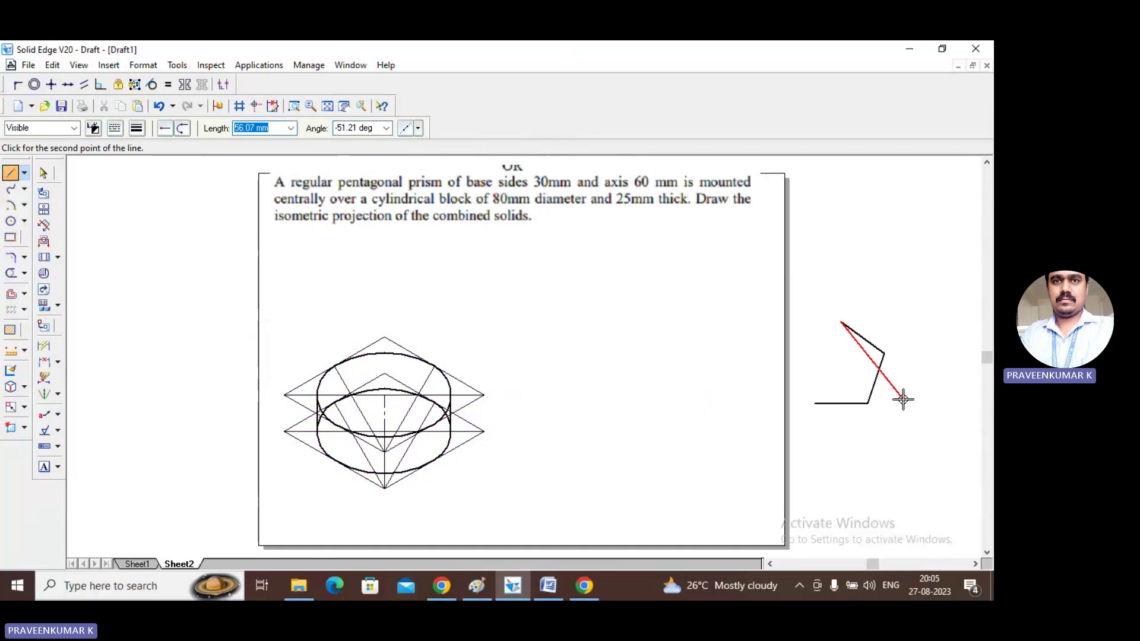
Step: Draw the two remaining 30 mm sides from the apex back to the base's left end, closing the pentagon
type("30")
key("Tab")
type("7")
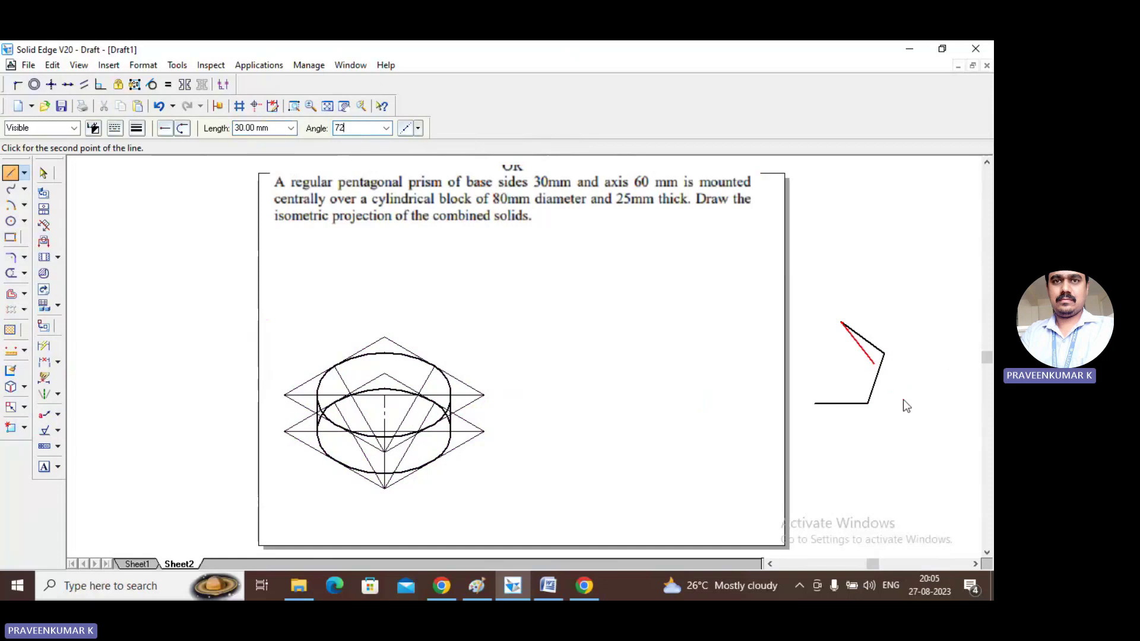
type("2")
key("Return")
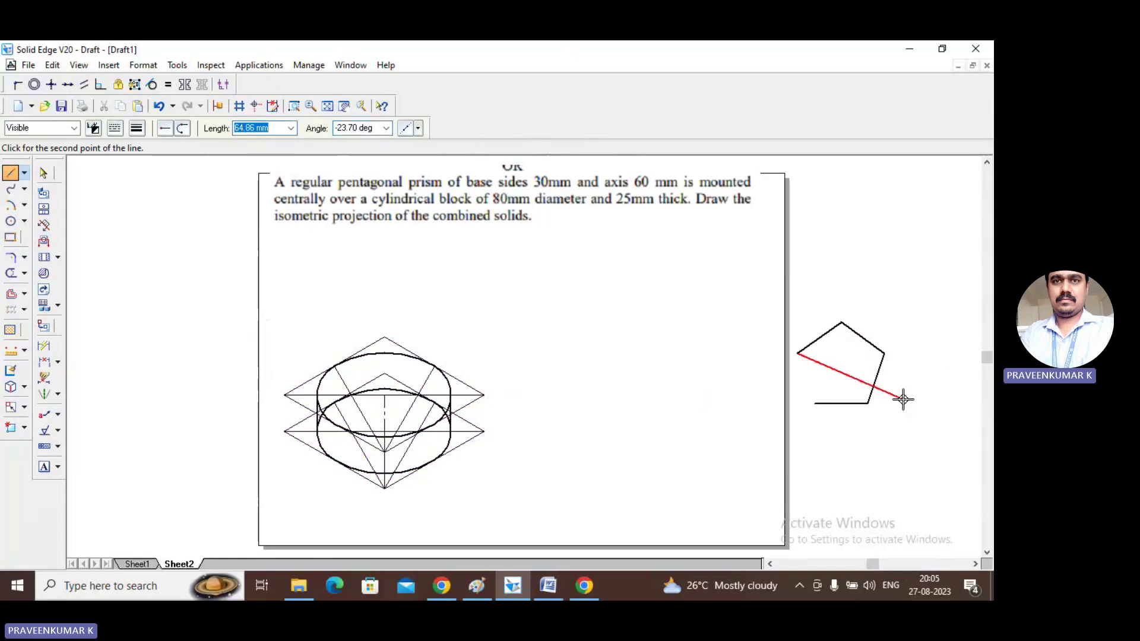
type("30")
key("Tab")
type("72")
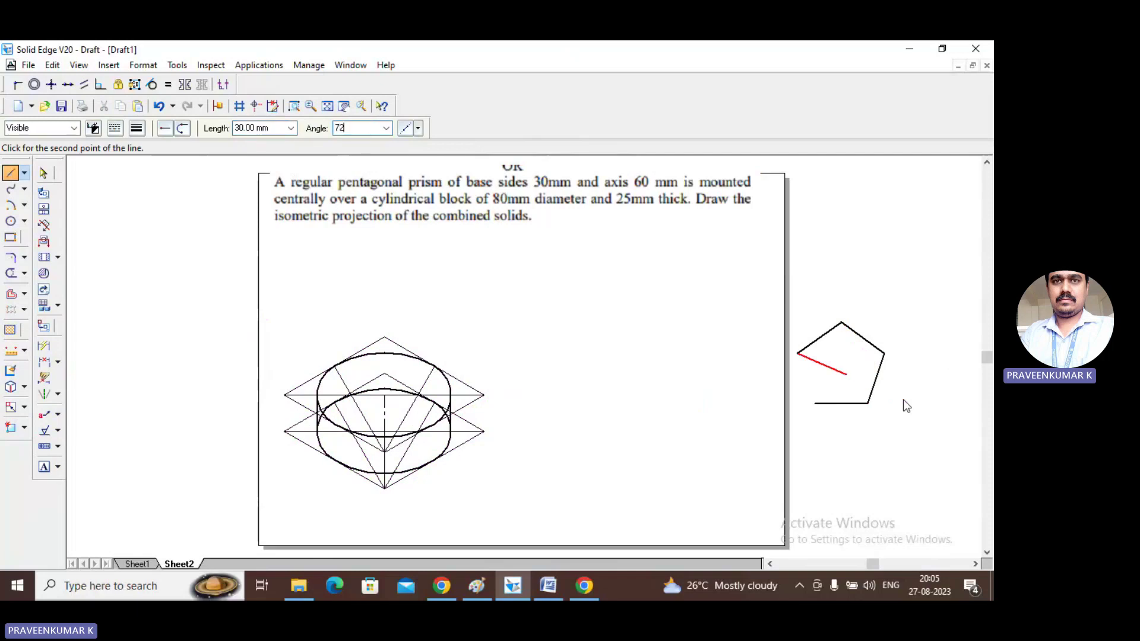
key("Return")
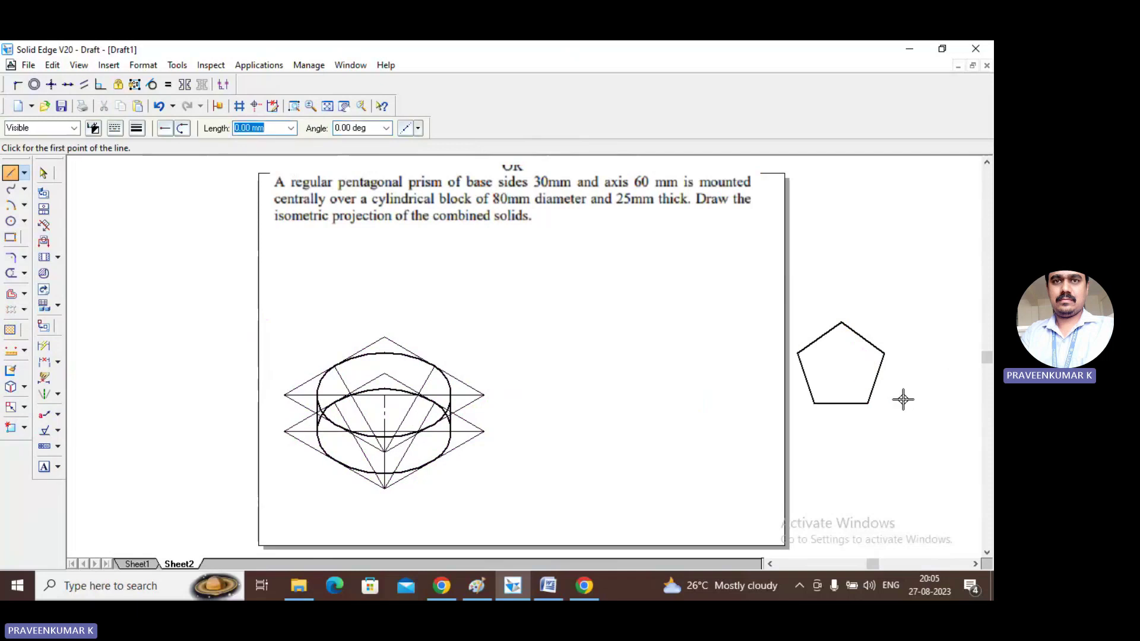
left_click(43, 173)
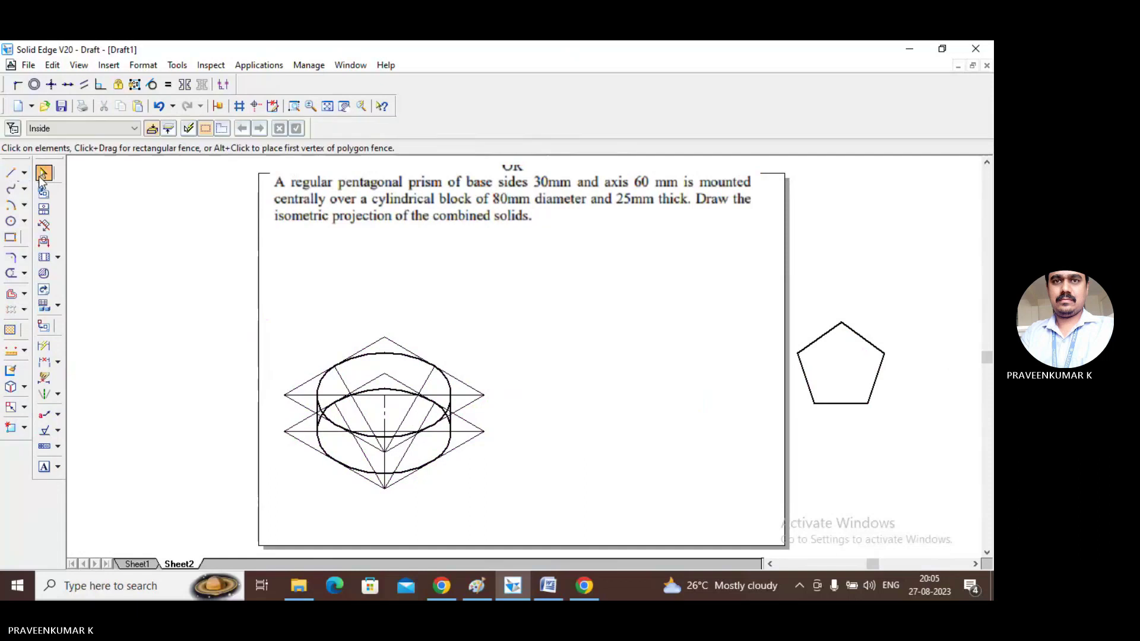
Step: Set the colour of new lines to red for the construction lines around the pentagon
left_click(294, 106)
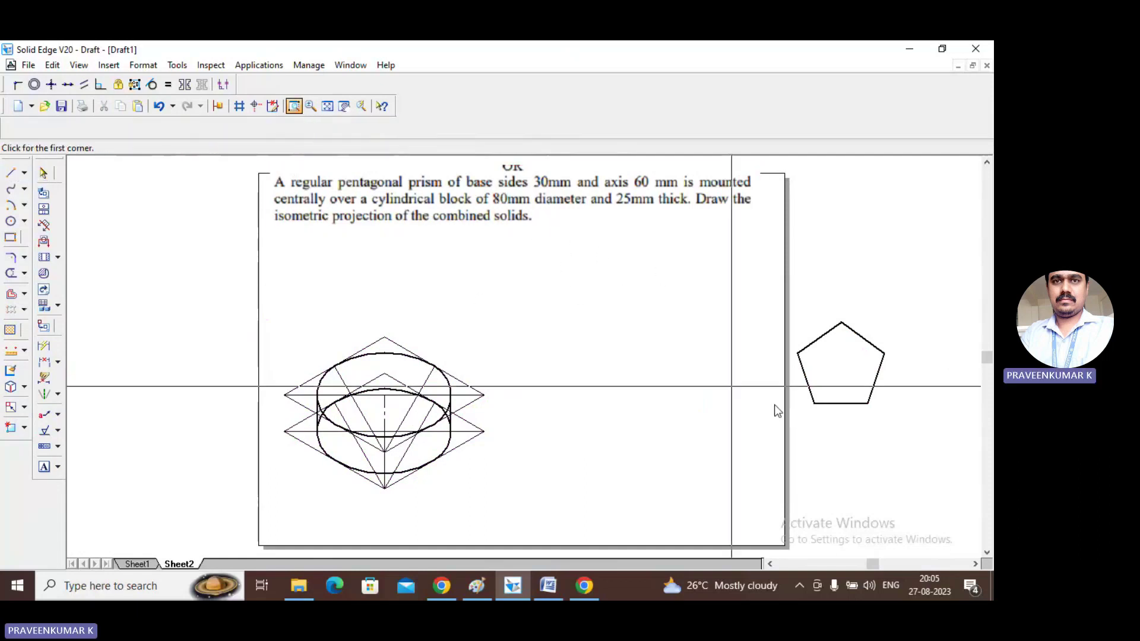
left_click(695, 261)
left_click(951, 432)
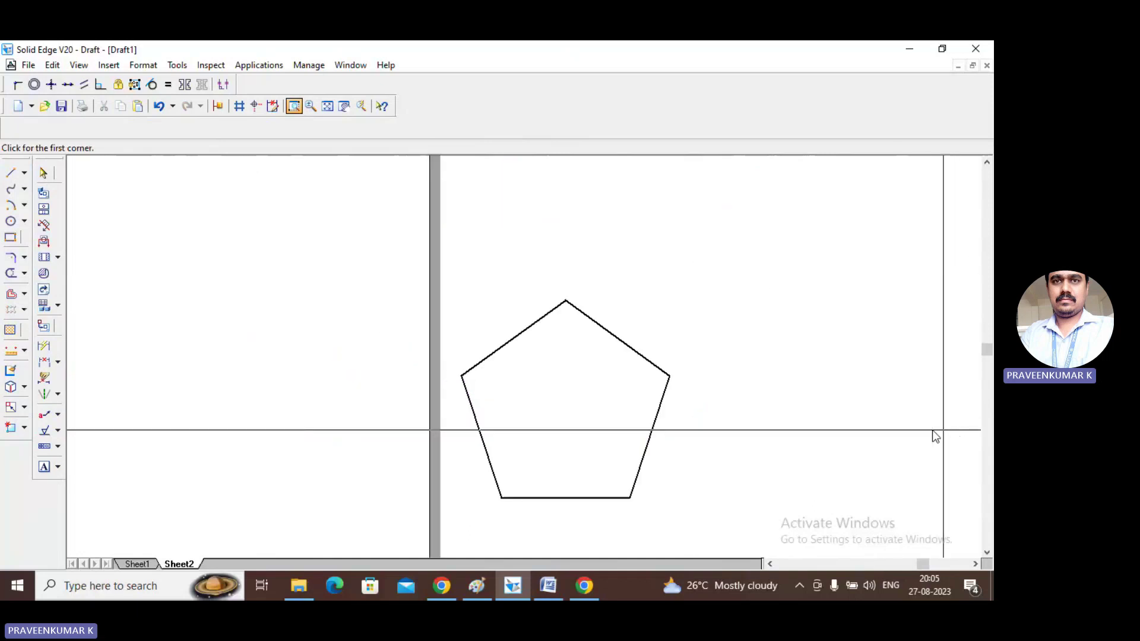
left_click(43, 173)
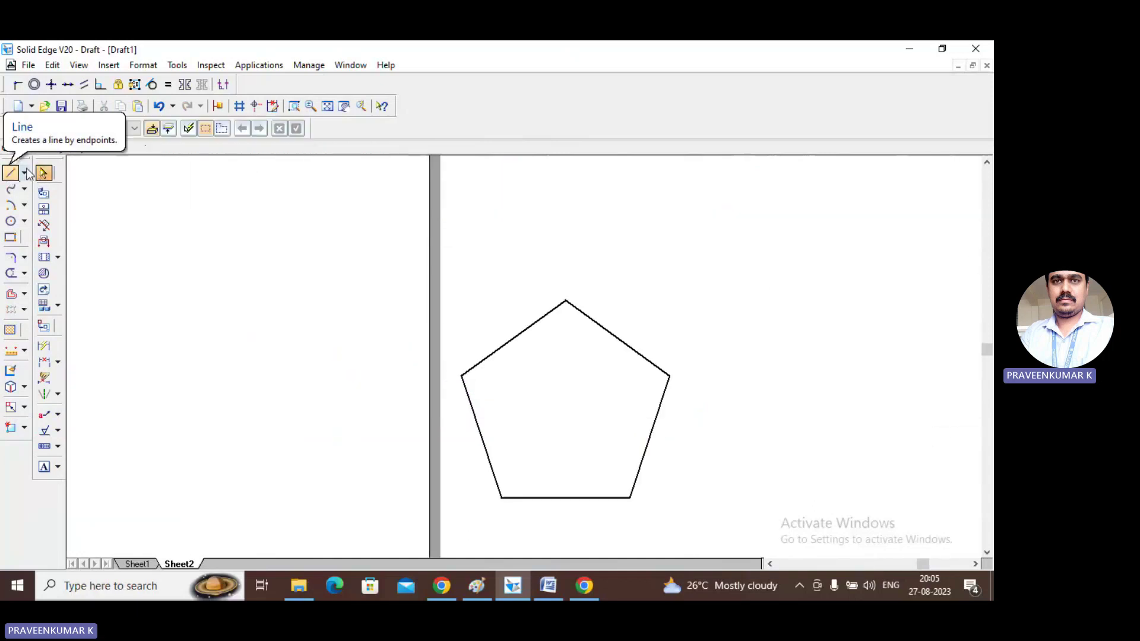
left_click(10, 173)
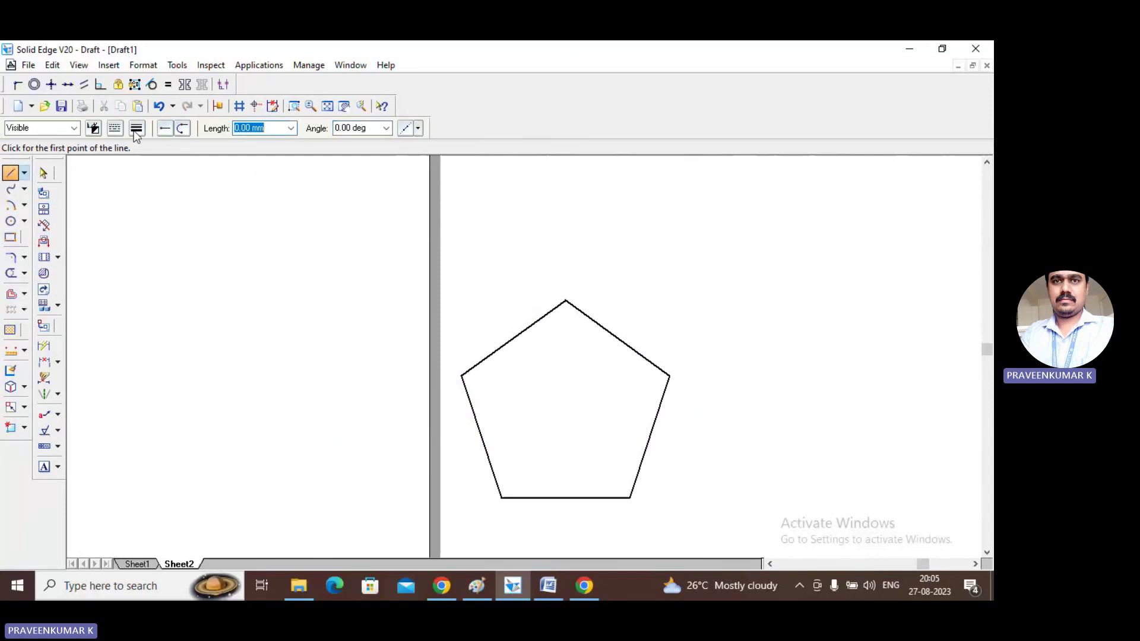
left_click(137, 128)
left_click(113, 130)
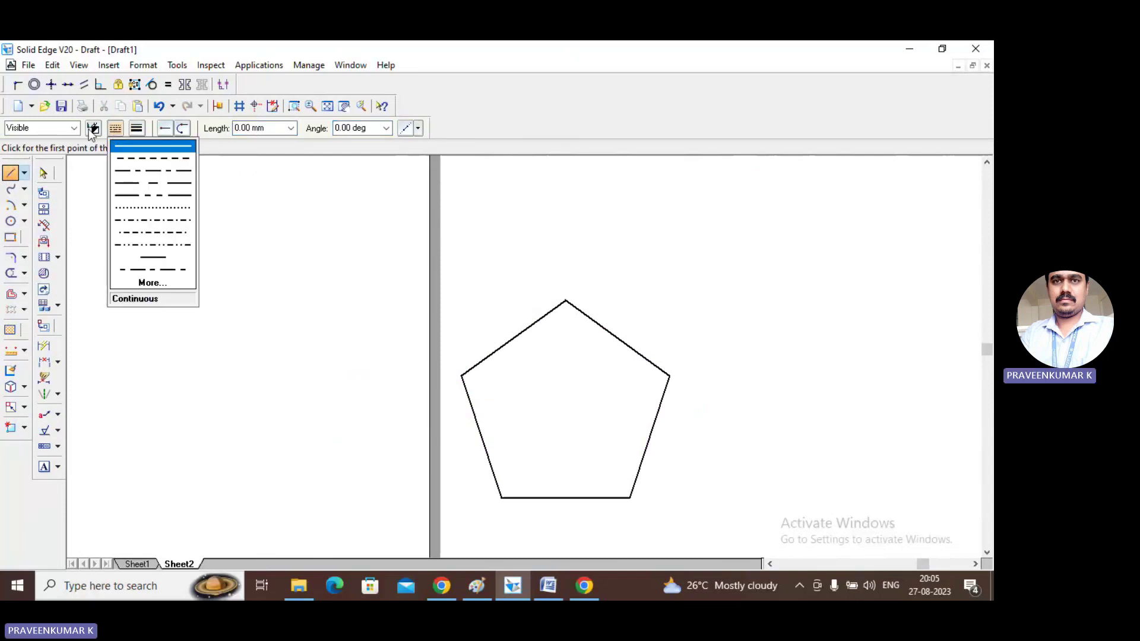
left_click(93, 130)
left_click(93, 129)
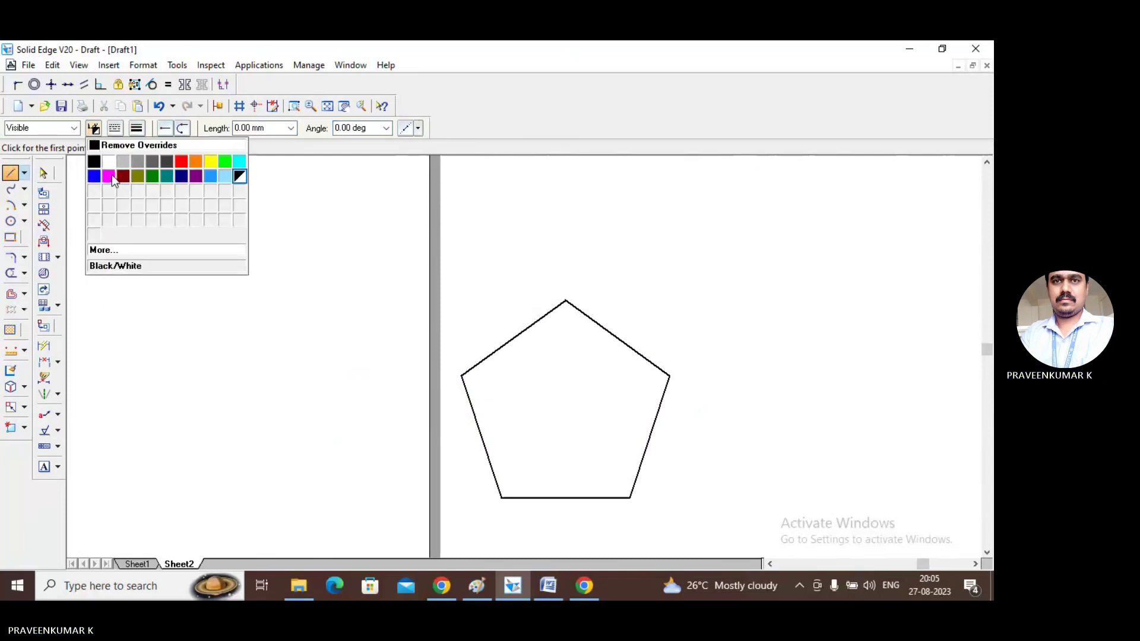
left_click(181, 163)
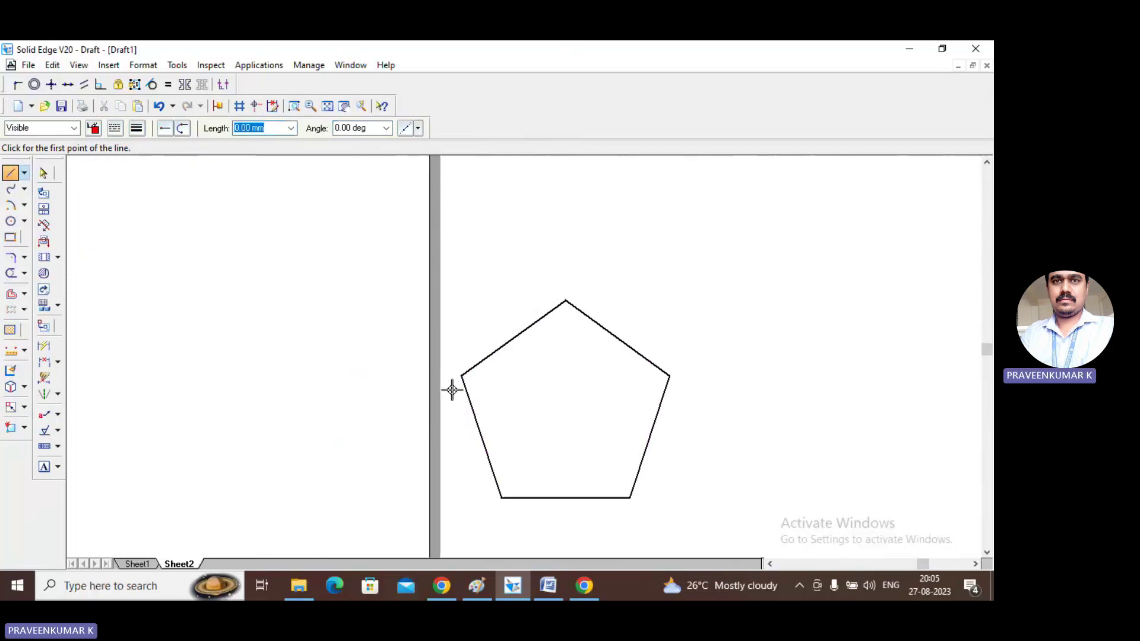
Step: Draw a red vertical from the pentagon's left vertex past base level and extend the base leftward about 12 mm to cross it
left_click(462, 375)
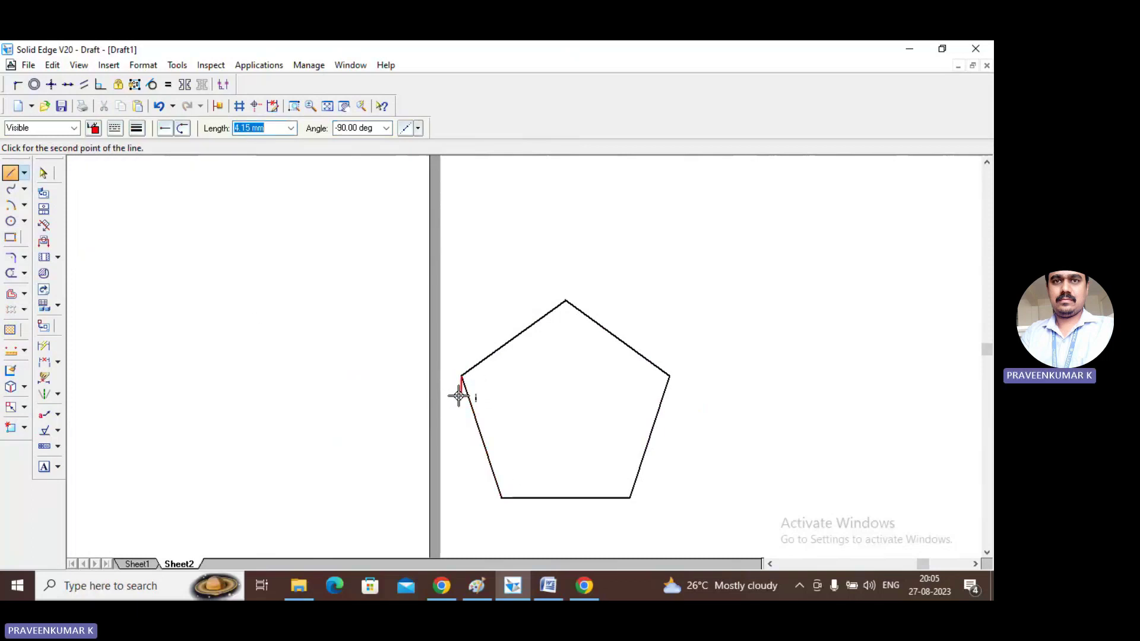
left_click(460, 523)
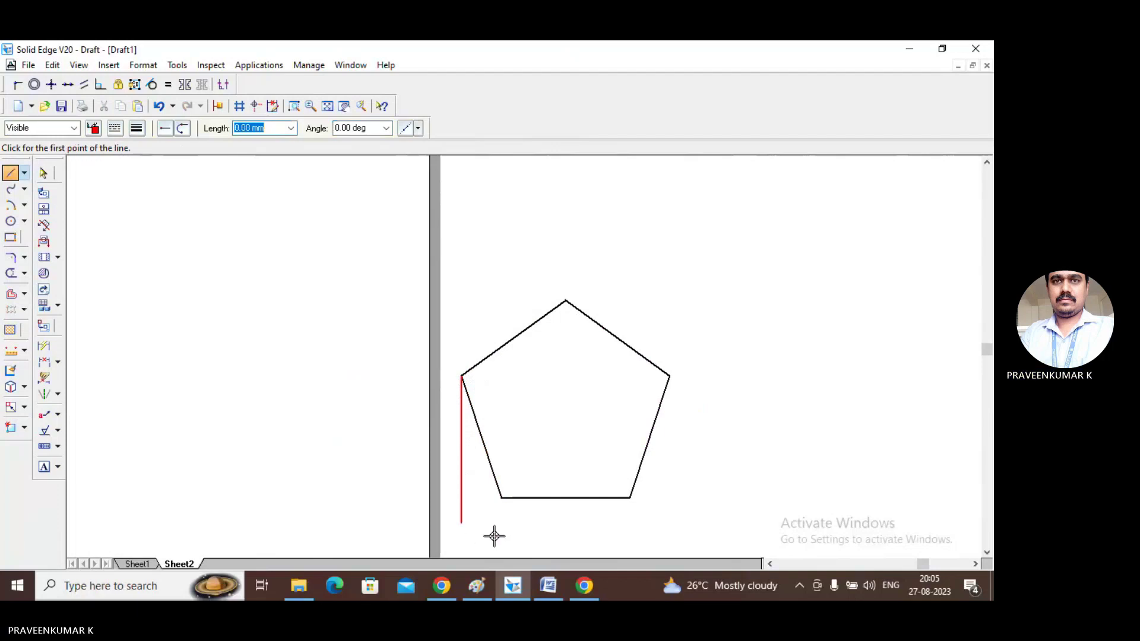
left_click(502, 498)
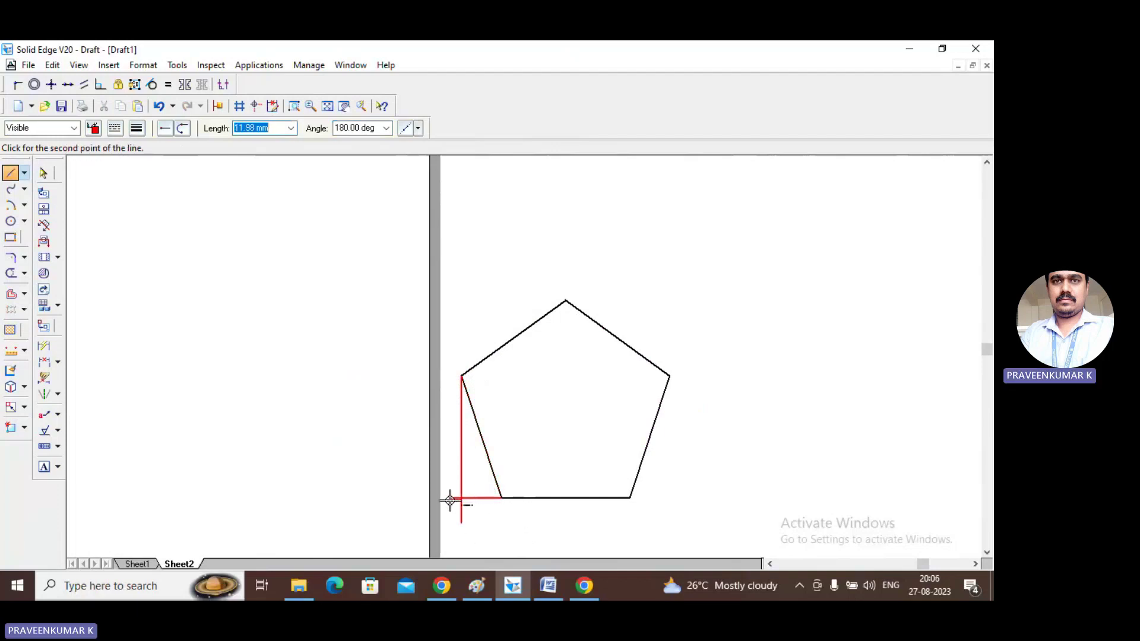
left_click(450, 498)
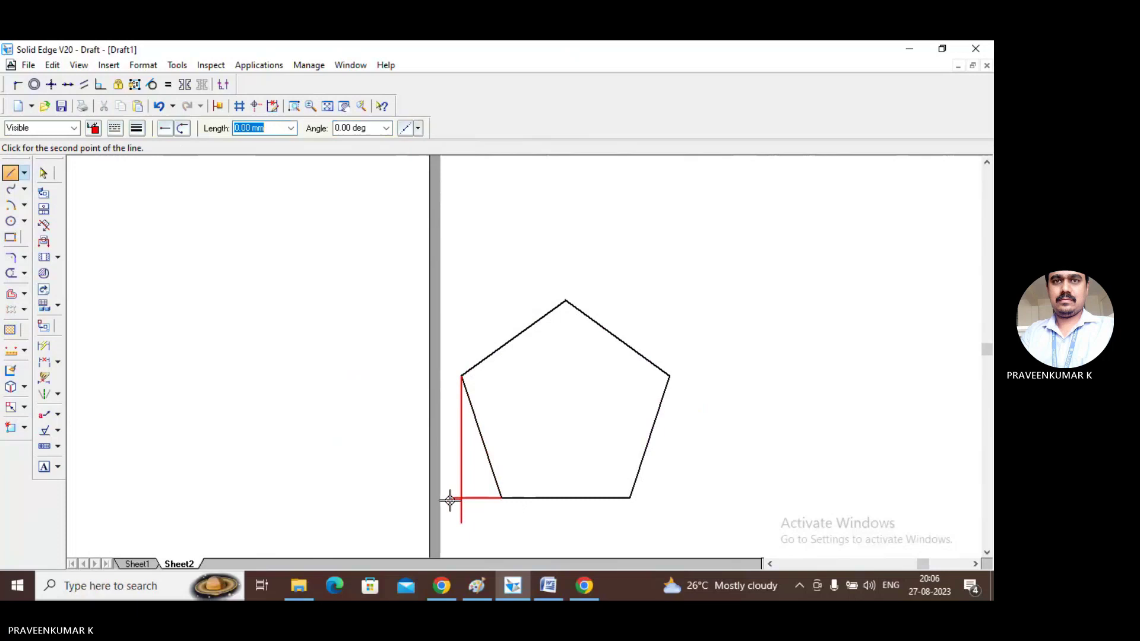
Step: Extend the pentagon's base to the right in red and draw a vertical from the right vertex down across it
left_click(630, 498)
left_click(694, 498)
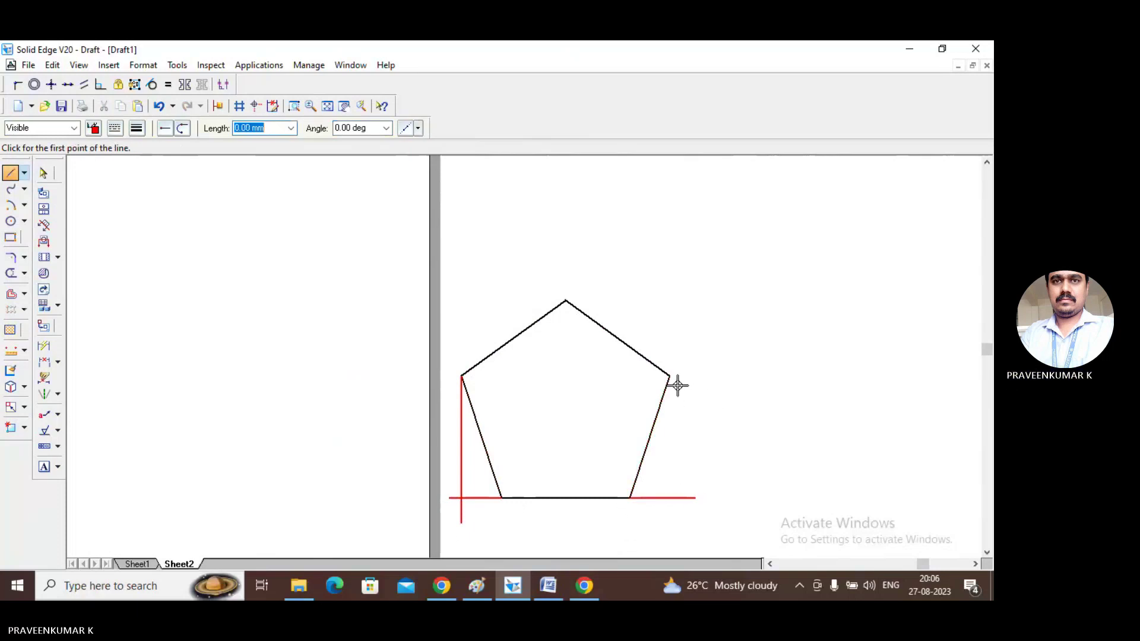
left_click(669, 374)
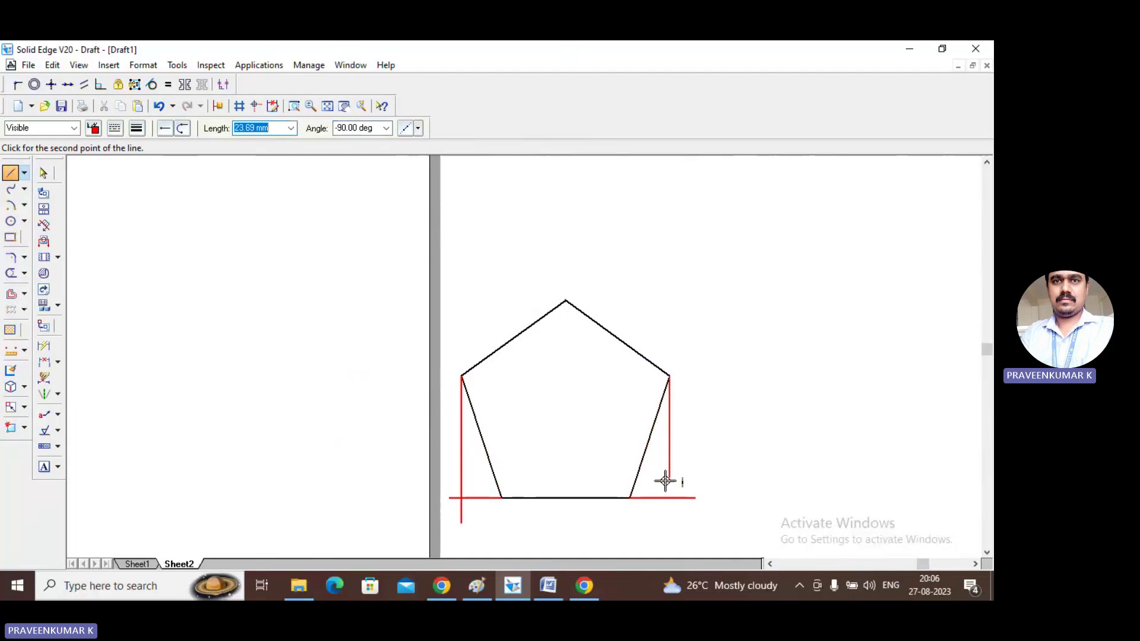
left_click(665, 511)
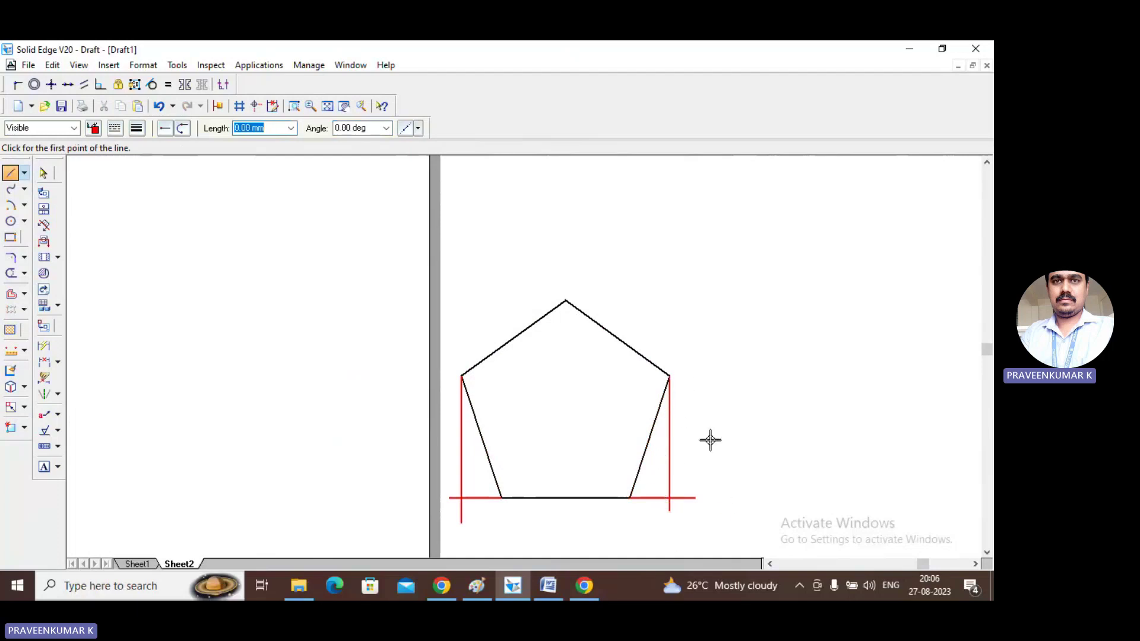
Step: Draw a red vertical line upward from the pentagon's right vertex and a horizontal line from the apex rightward across it
left_click(670, 374)
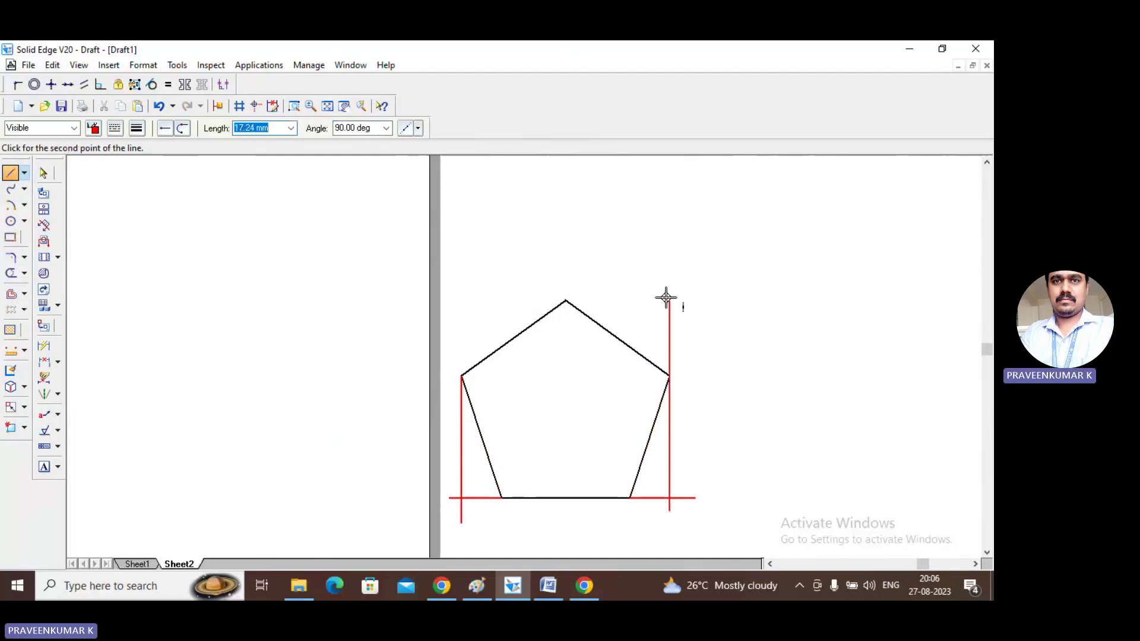
left_click(669, 249)
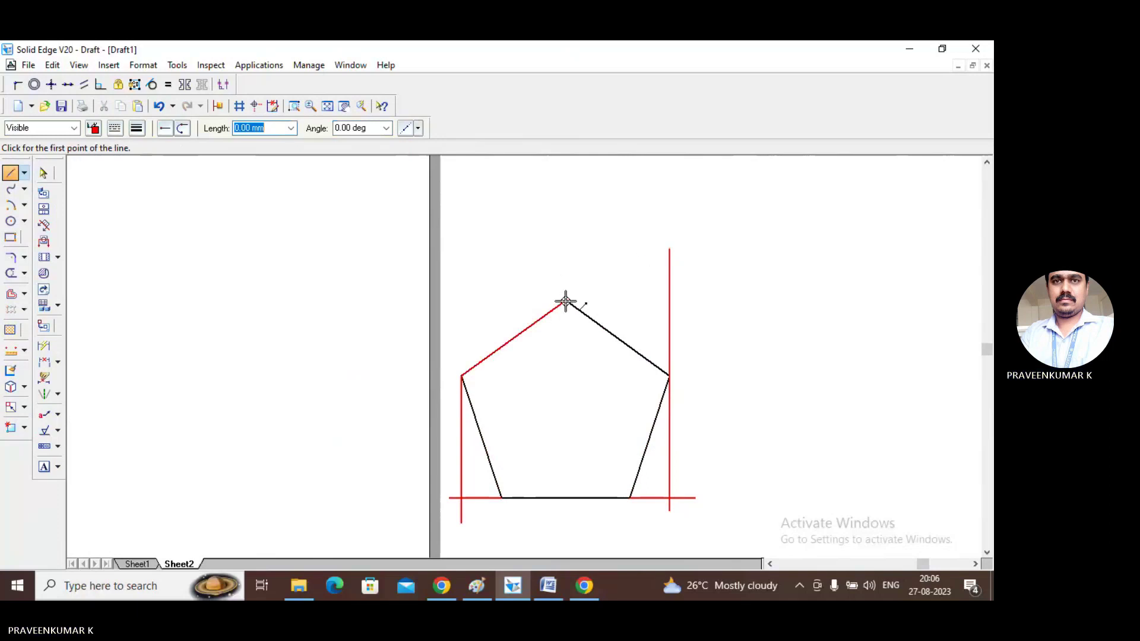
left_click(567, 301)
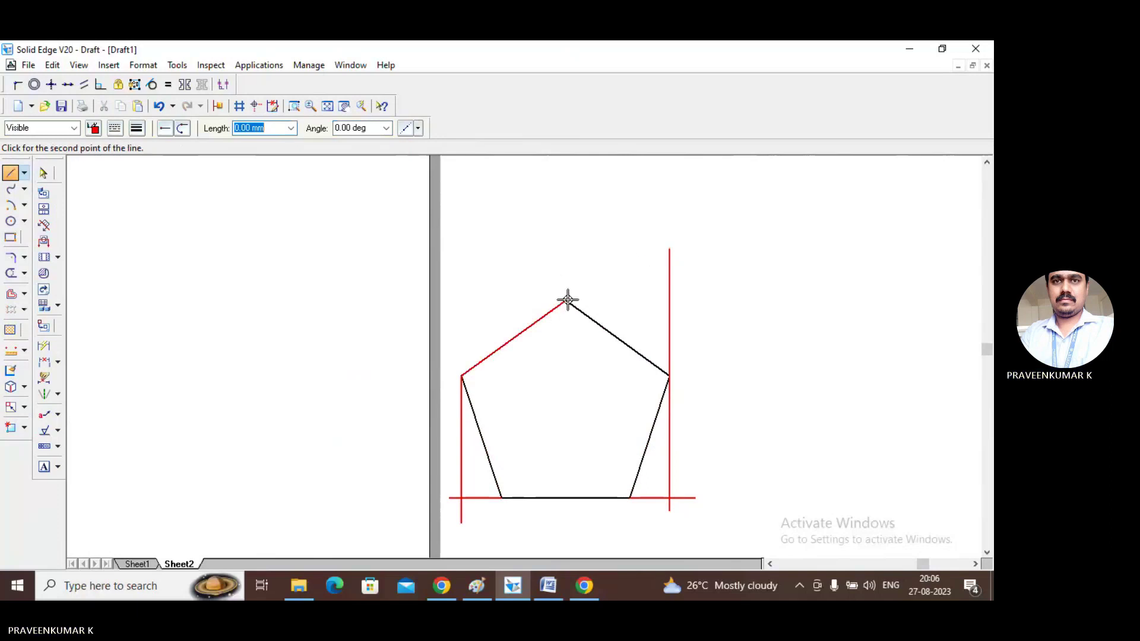
double_click(688, 300)
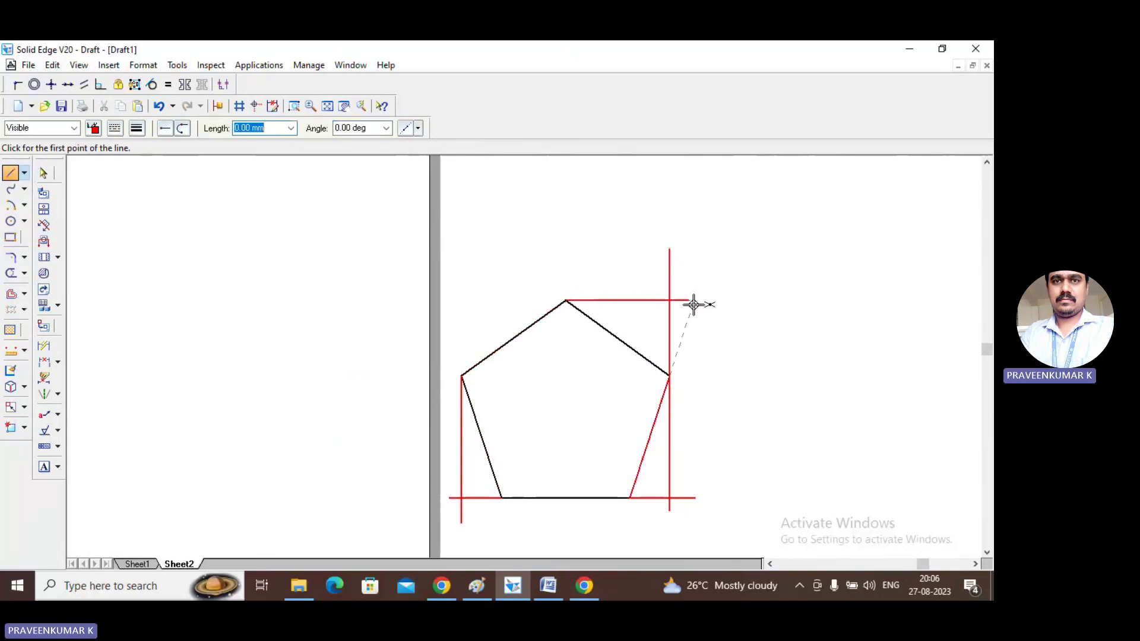
Step: Extend the red horizontal leftward from the apex and draw a vertical from the pentagon's left vertex up across it
left_click(563, 301)
double_click(451, 300)
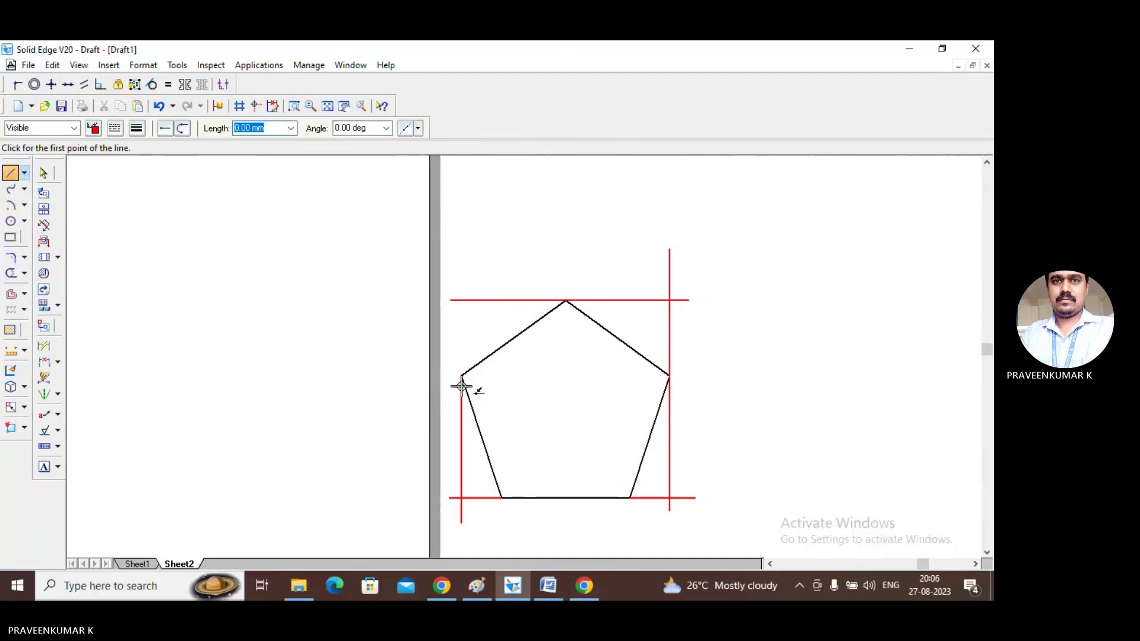
left_click(461, 375)
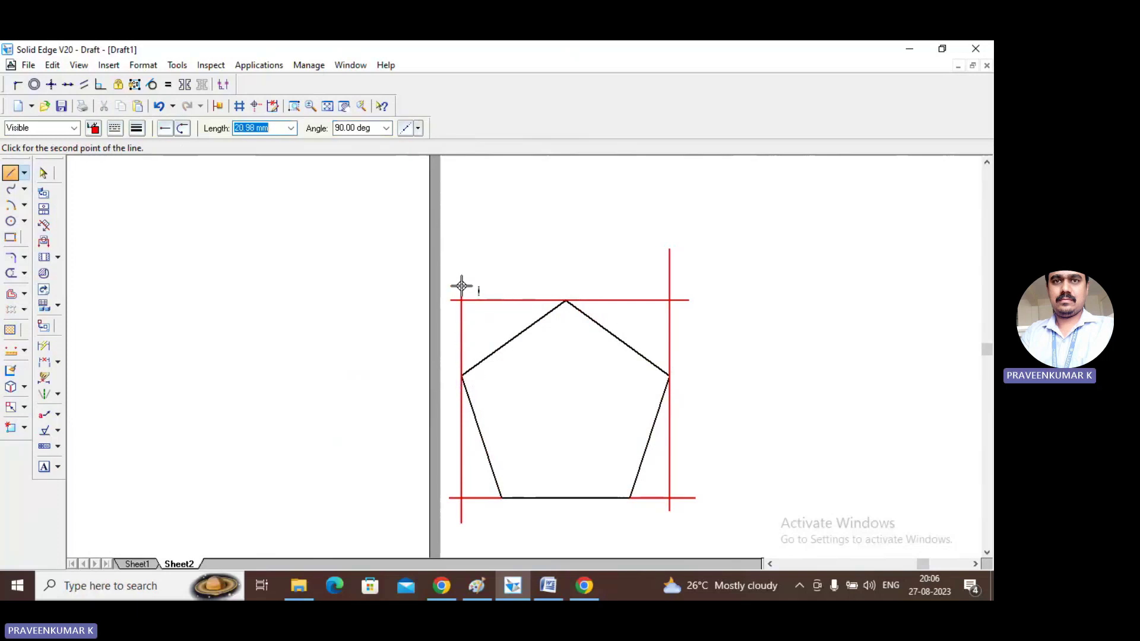
double_click(461, 286)
left_click(41, 172)
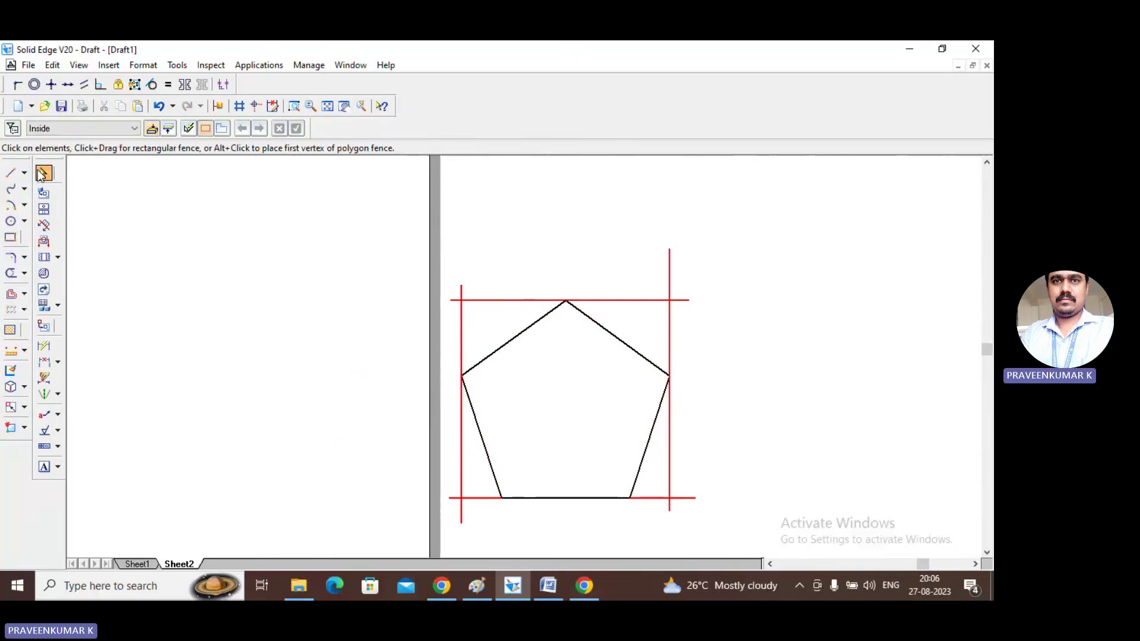
Step: Trim the overhanging ends of the red lines at all four corners to leave a closed box around the pentagon
left_click(11, 273)
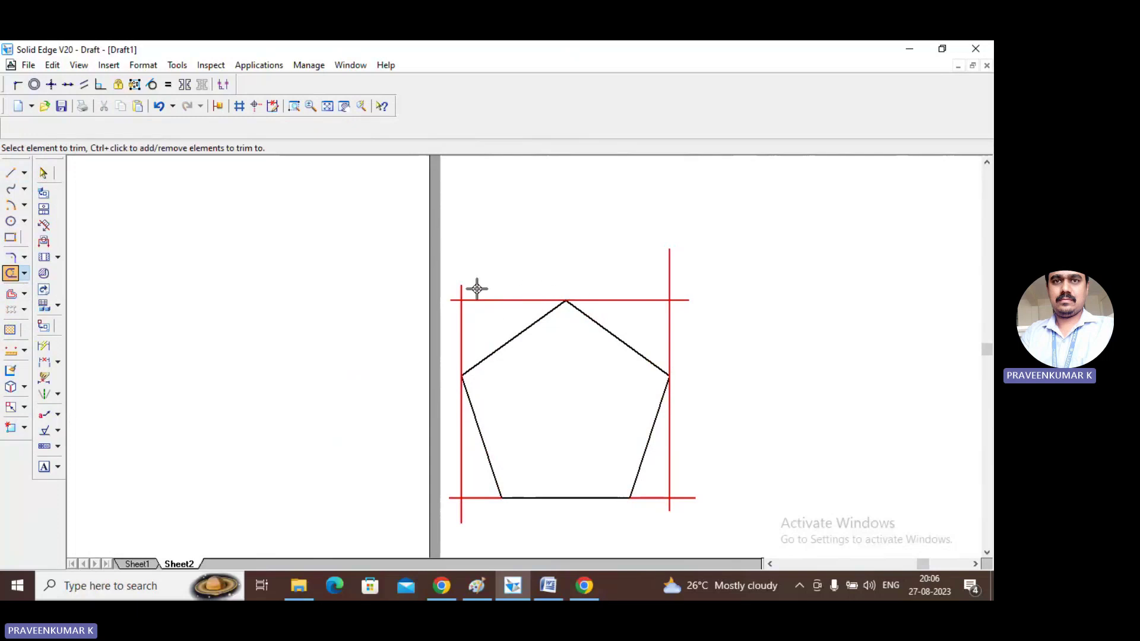
left_click_drag(472, 287, 455, 290)
left_click(454, 300)
left_click(668, 259)
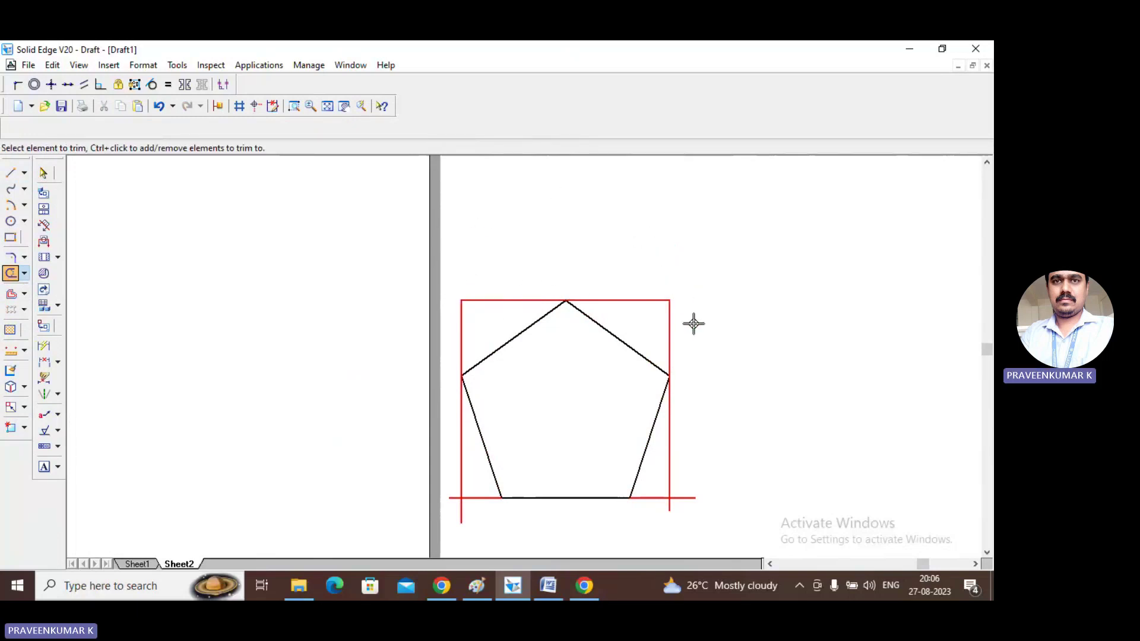
left_click(688, 497)
left_click(672, 508)
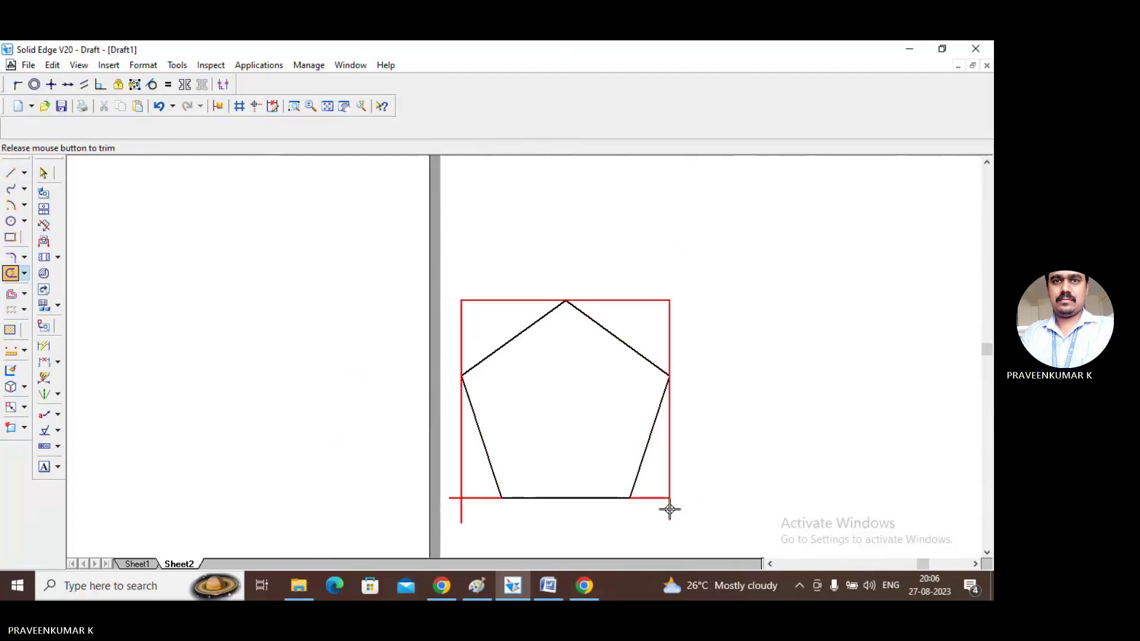
left_click(461, 518)
left_click(450, 497)
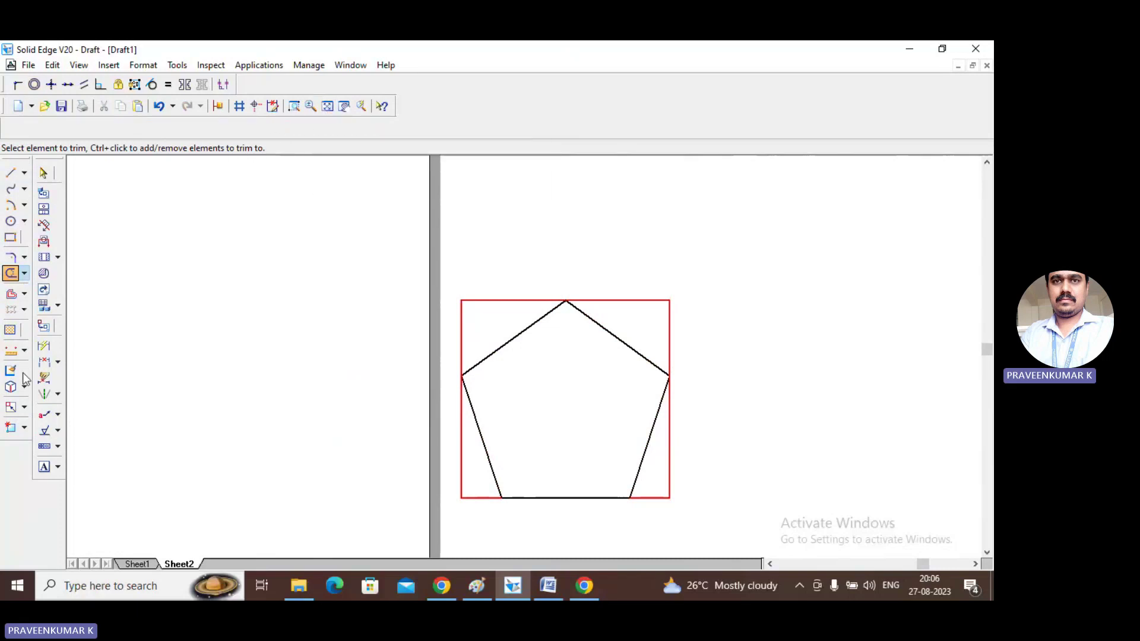
left_click(43, 173)
Step: Dimension the horizontal offsets between the box's lower corners and the two ends of the pentagon's base
left_click(44, 346)
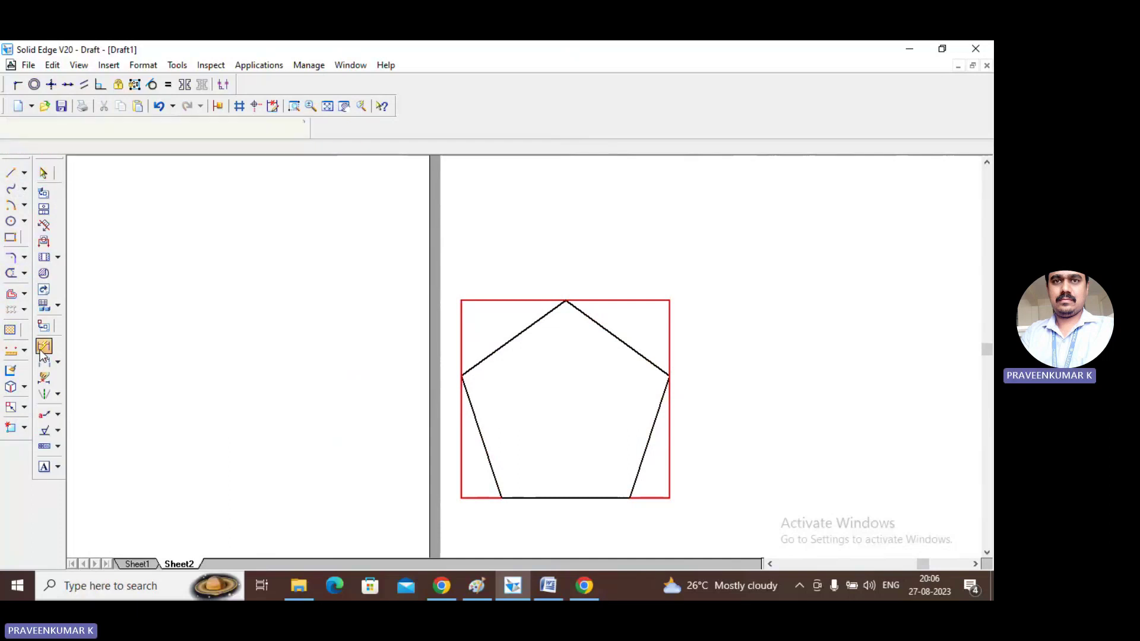
left_click(462, 473)
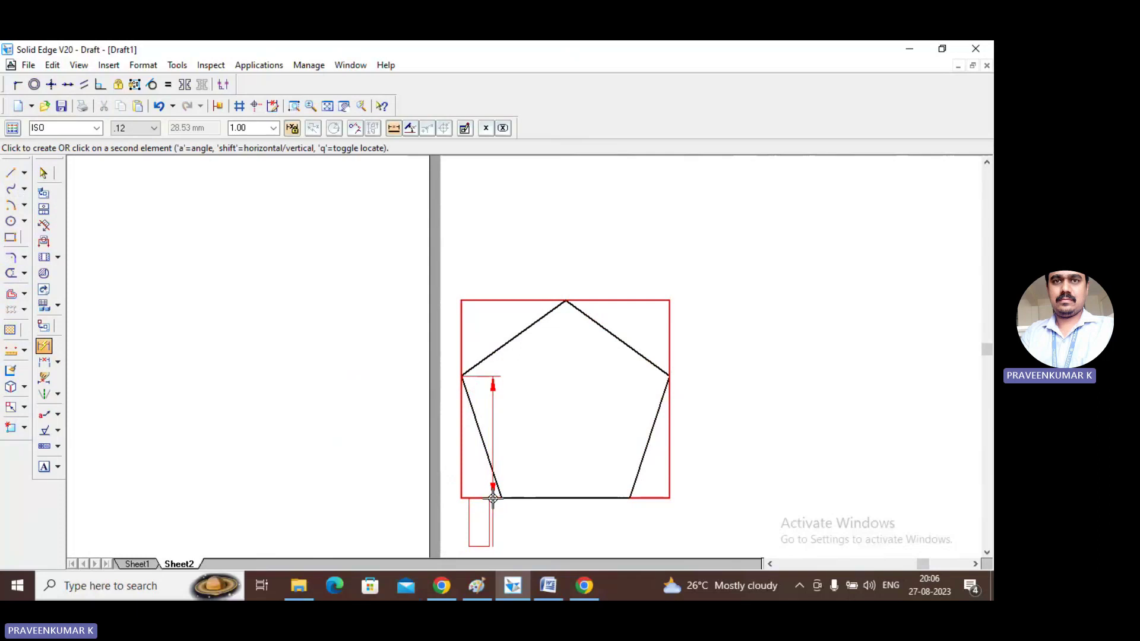
left_click(498, 494)
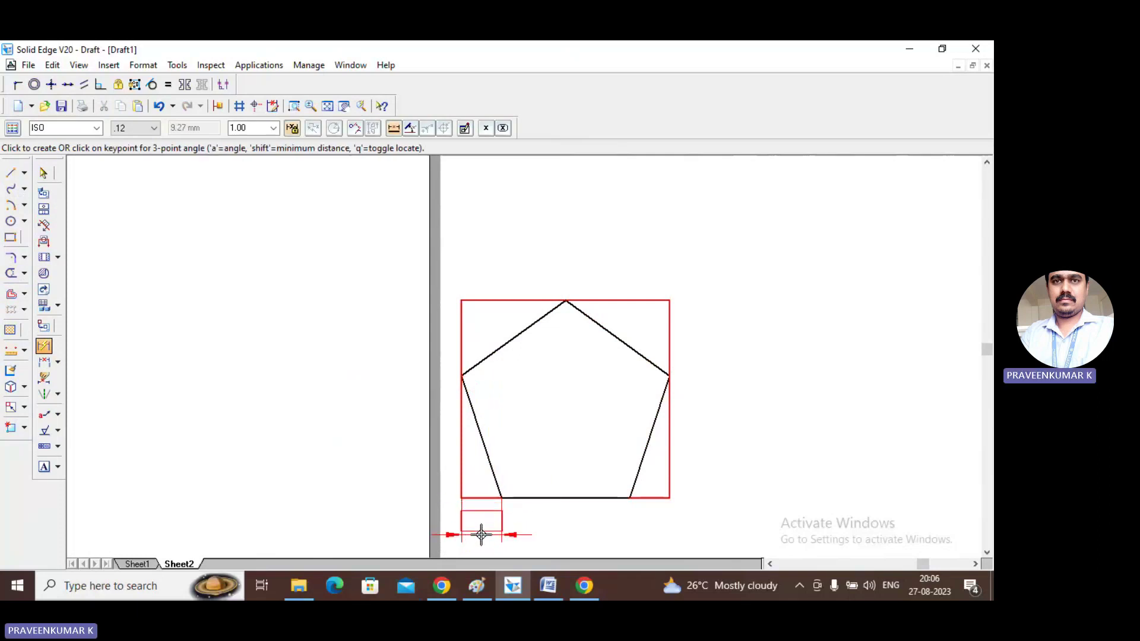
left_click(481, 536)
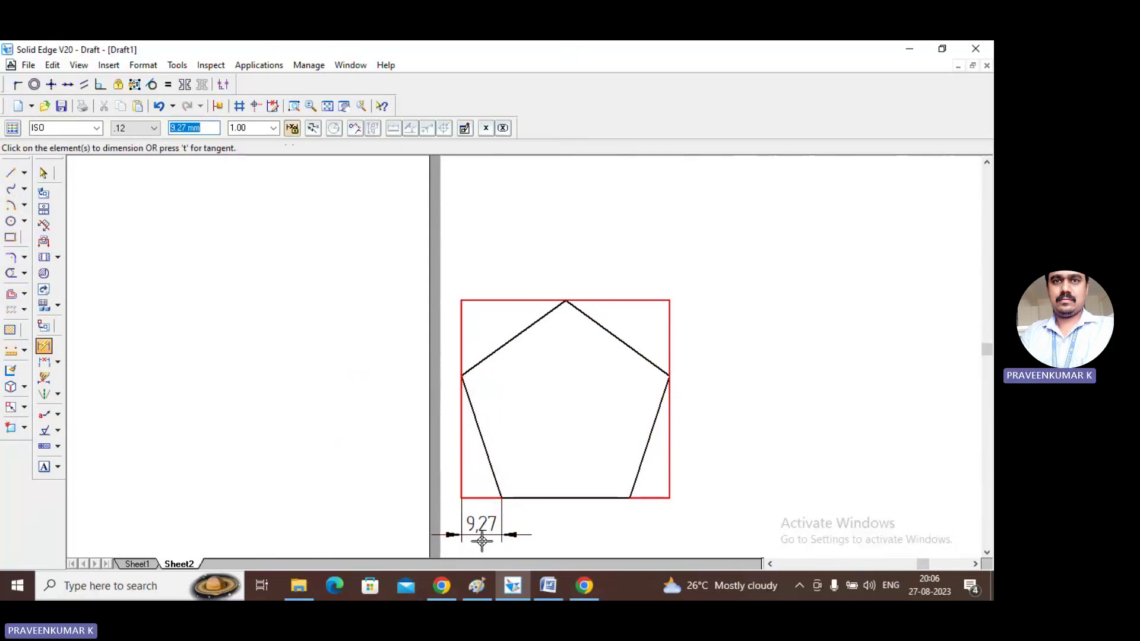
left_click(648, 500)
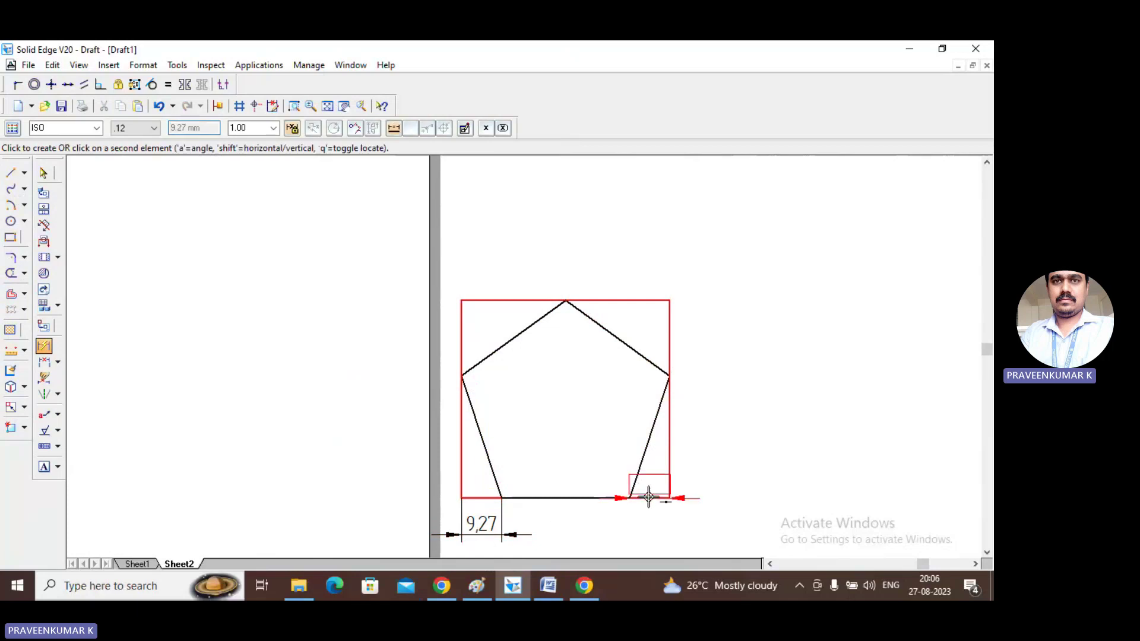
left_click(648, 542)
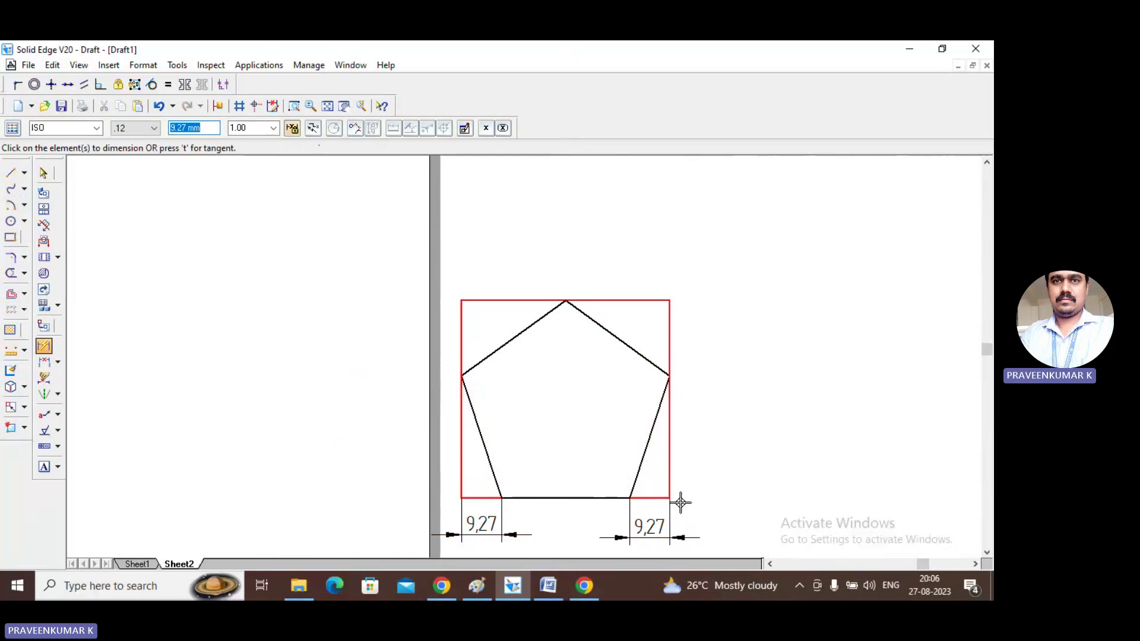
Step: Dimension the right vertex's height above the base and the horizontal distance from the apex to the box's right side
left_click(646, 499)
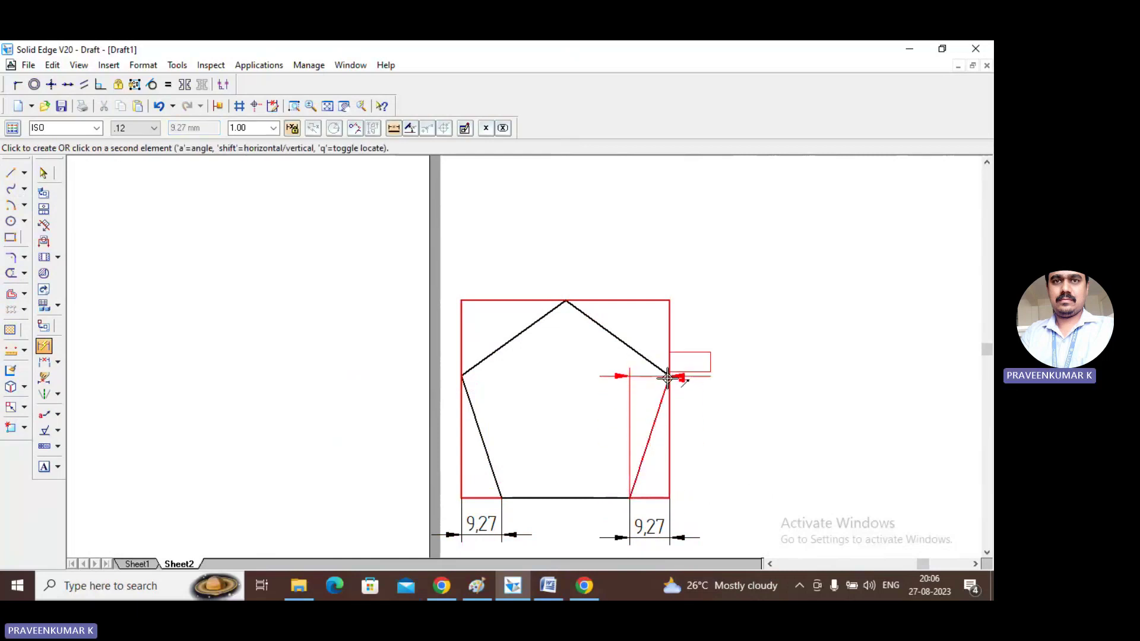
left_click(671, 376)
left_click(724, 439)
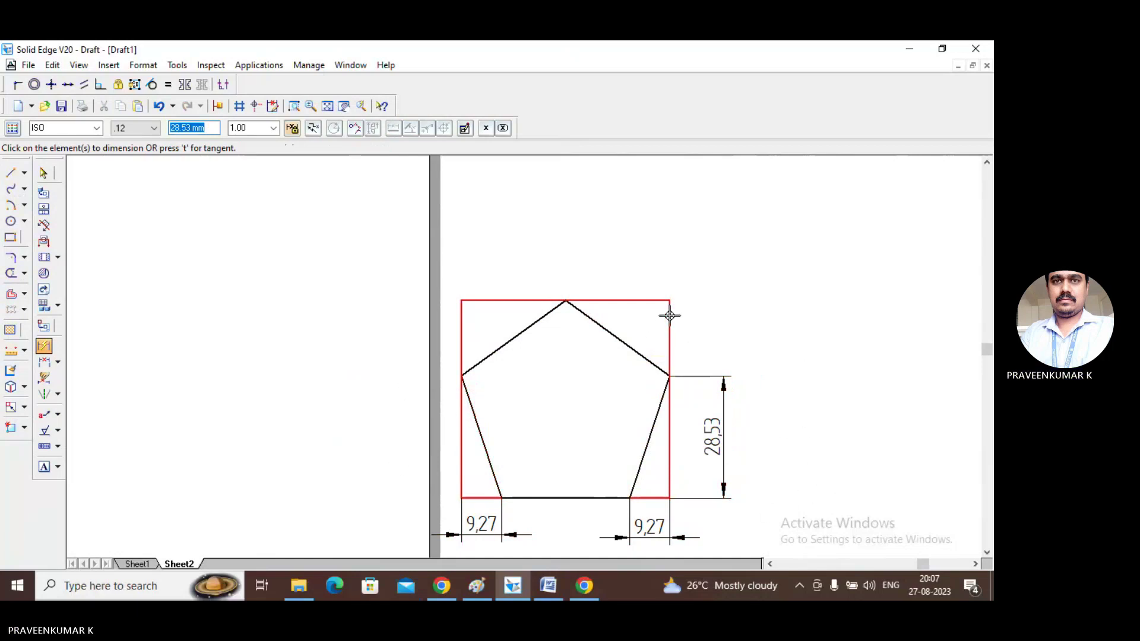
left_click(600, 326)
left_click(566, 302)
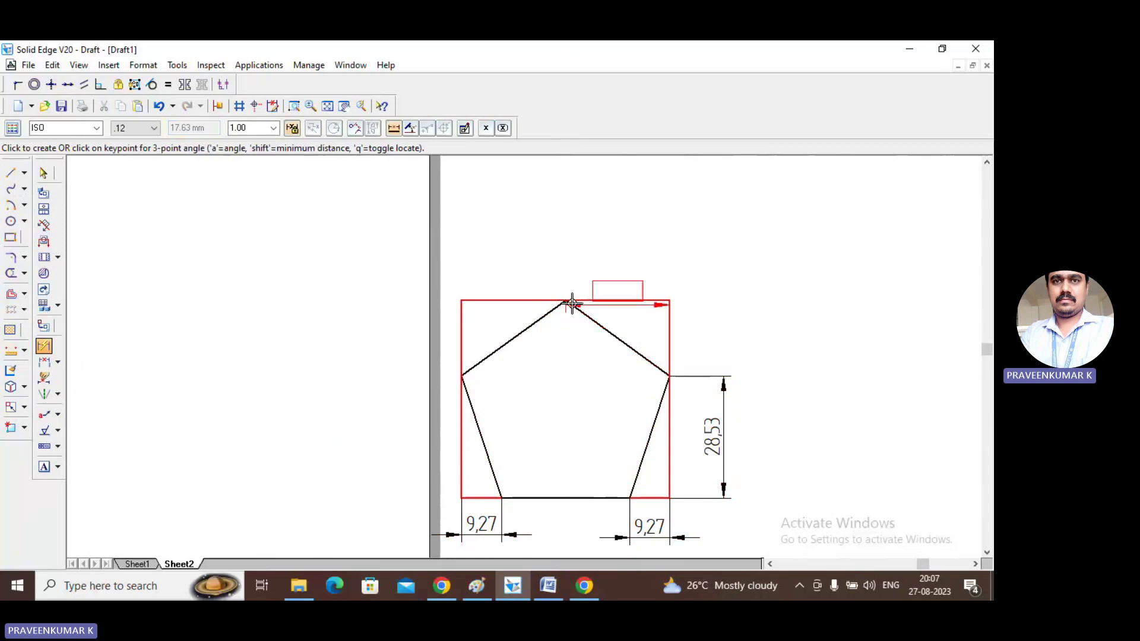
left_click(619, 268)
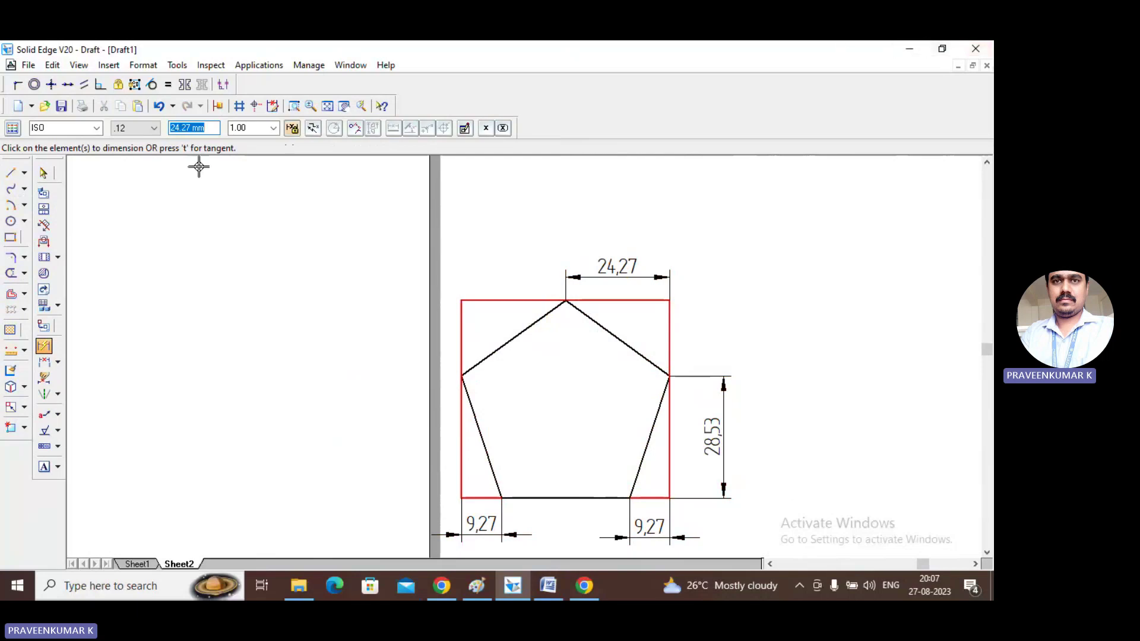
left_click(43, 172)
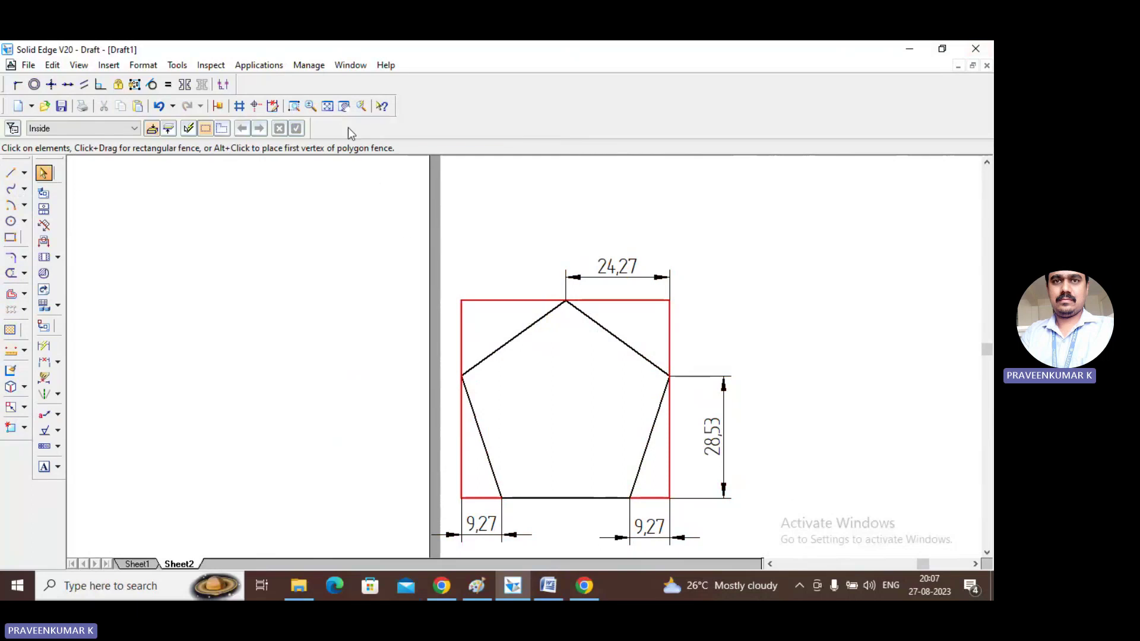
left_click(327, 106)
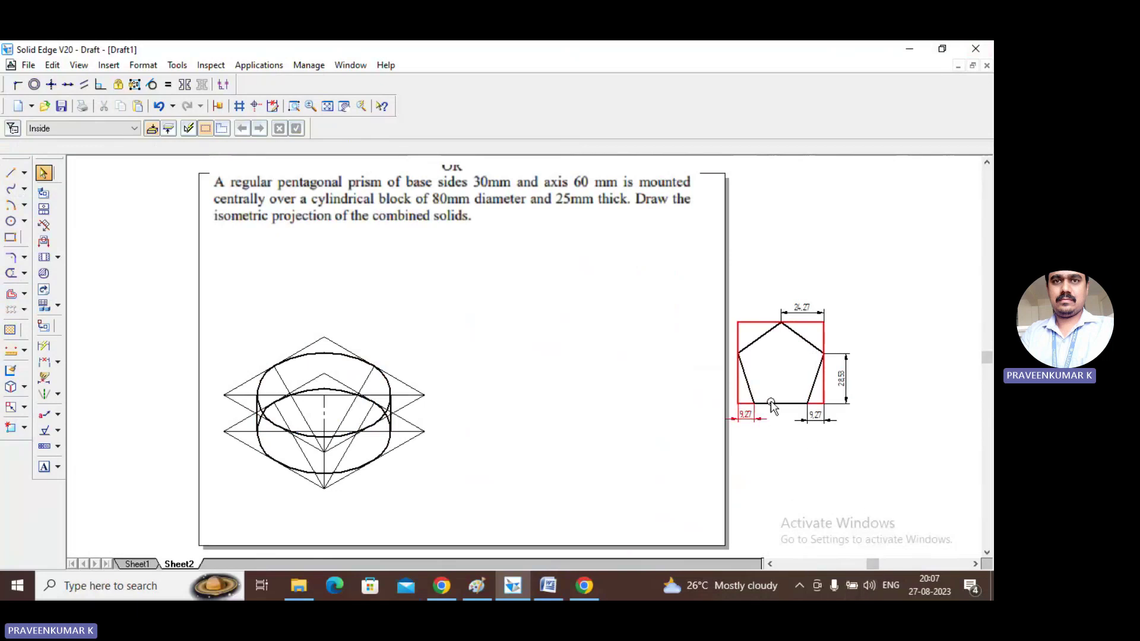
left_click(43, 346)
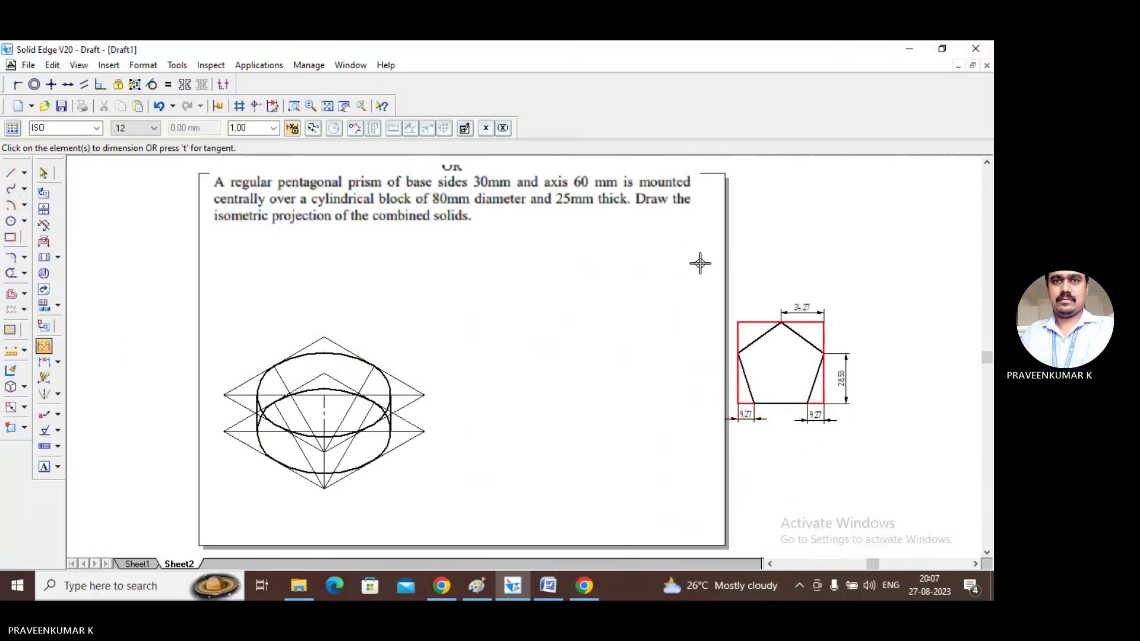
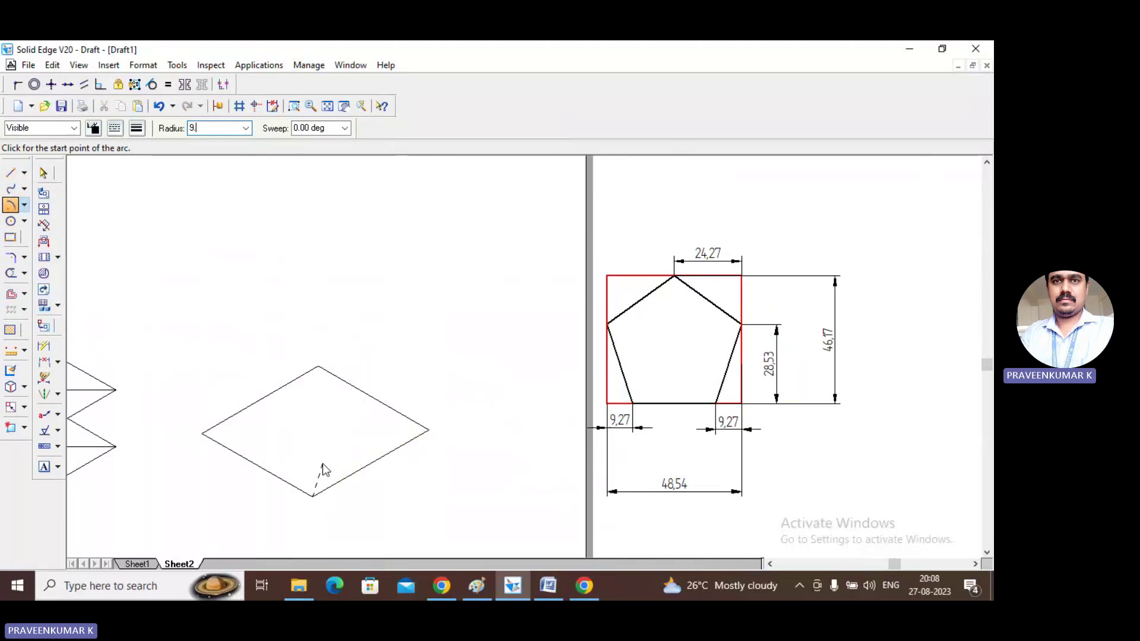
Step: Draw 9.27 mm radius arcs centred on the rhombus's bottom and right corners, each cutting the edge between those corners
key("Tab")
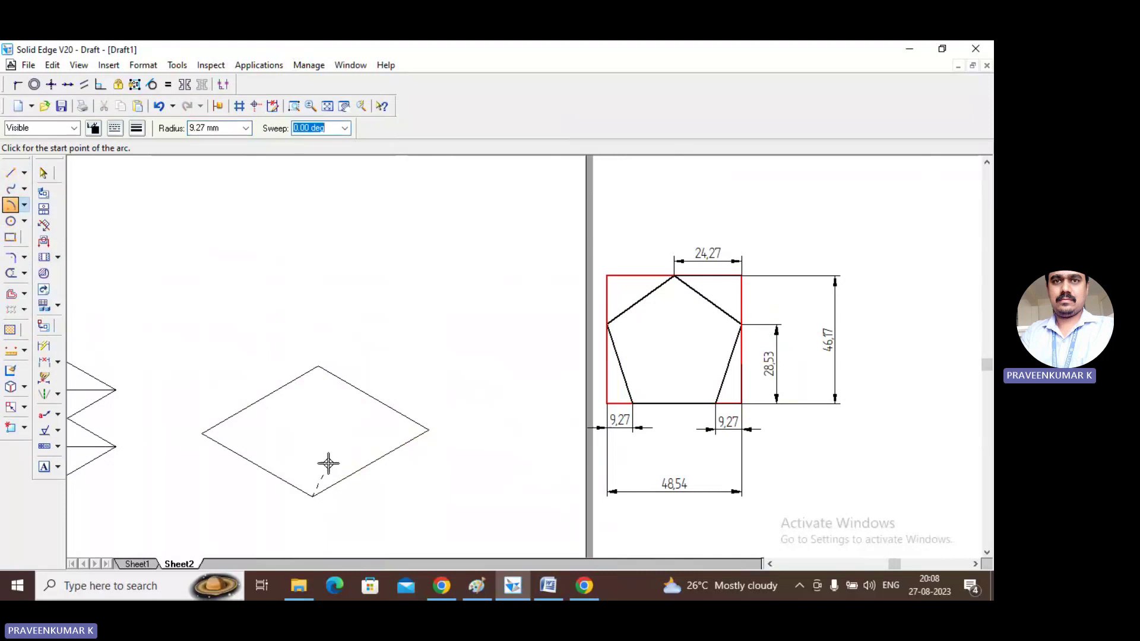
left_click(313, 496)
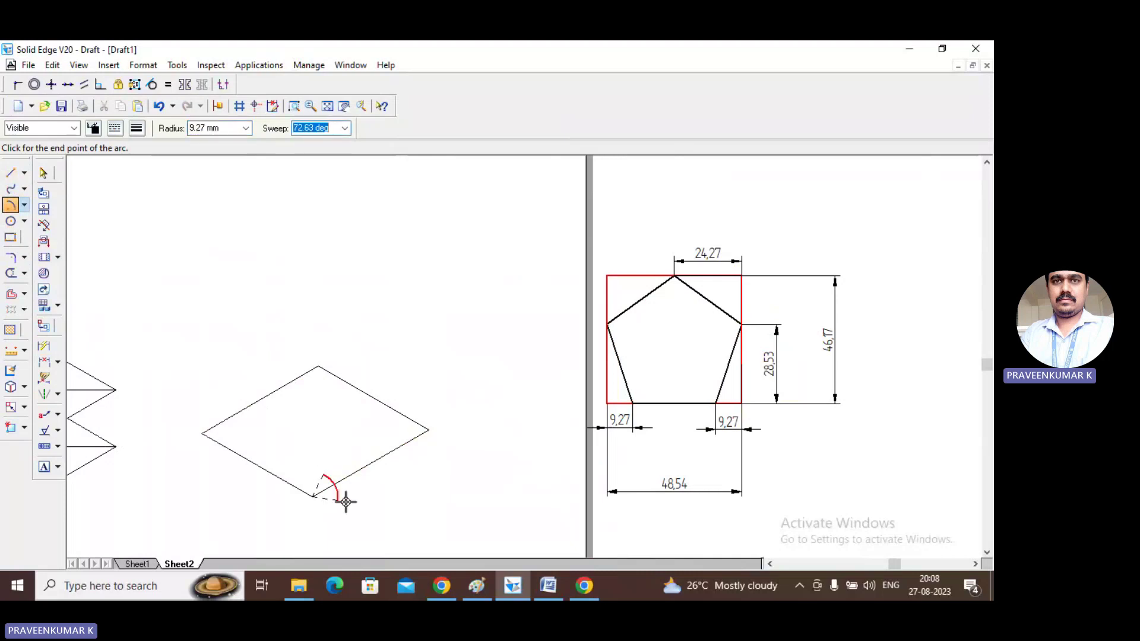
left_click(429, 430)
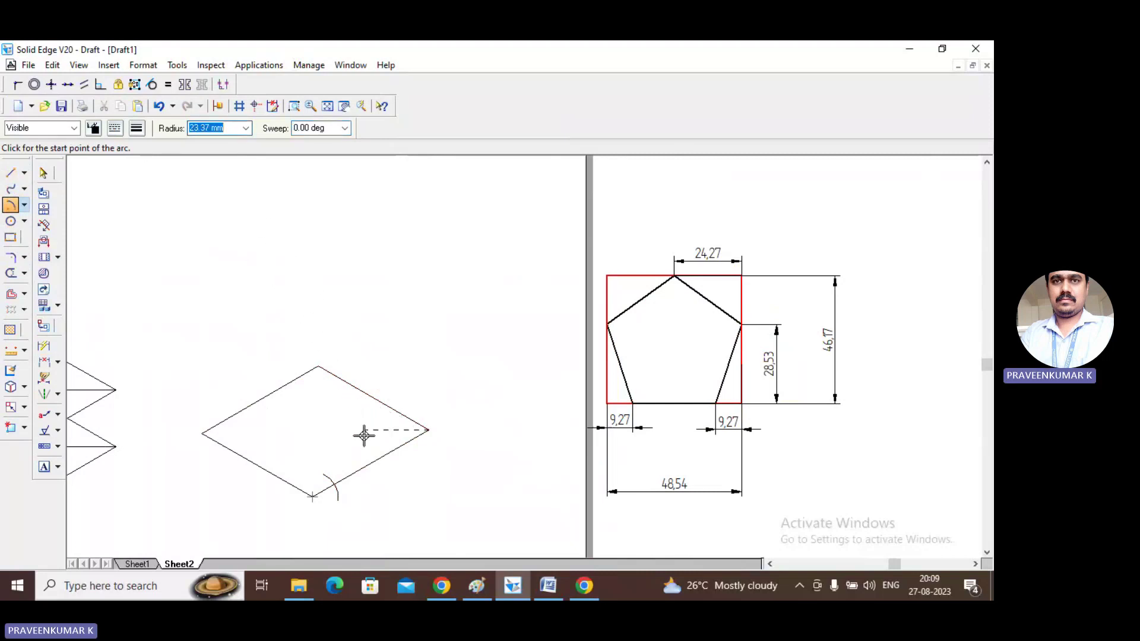
type("9.27")
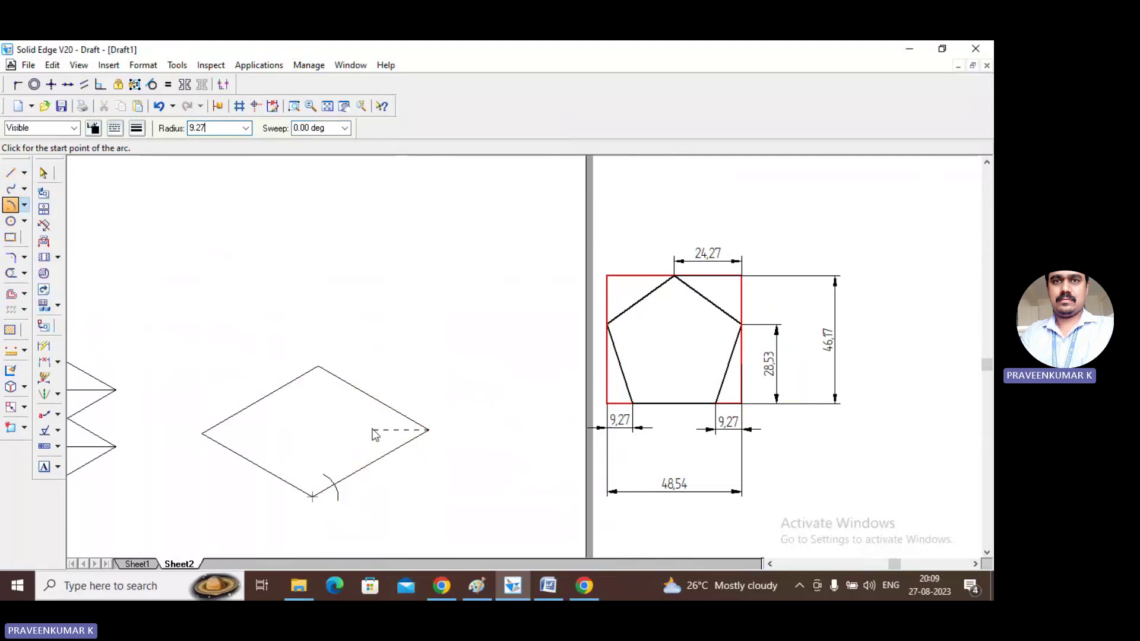
key("Tab")
left_click(388, 423)
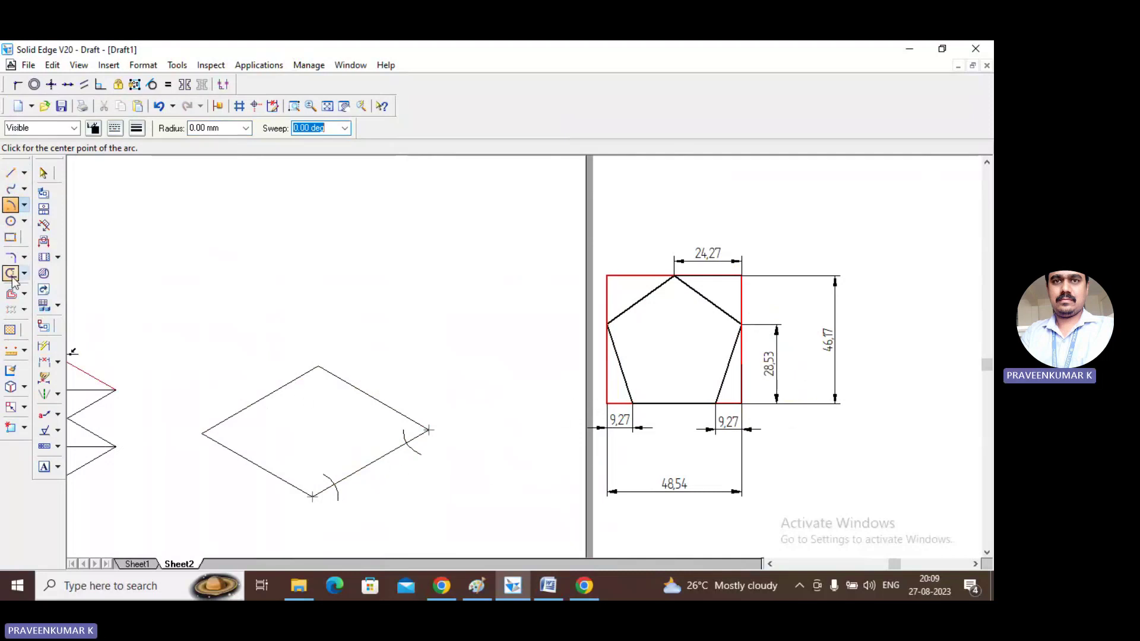
Step: Draw a 28.53 mm radius arc centred on the rhombus's right corner, cutting its upper-right edge
left_click(10, 207)
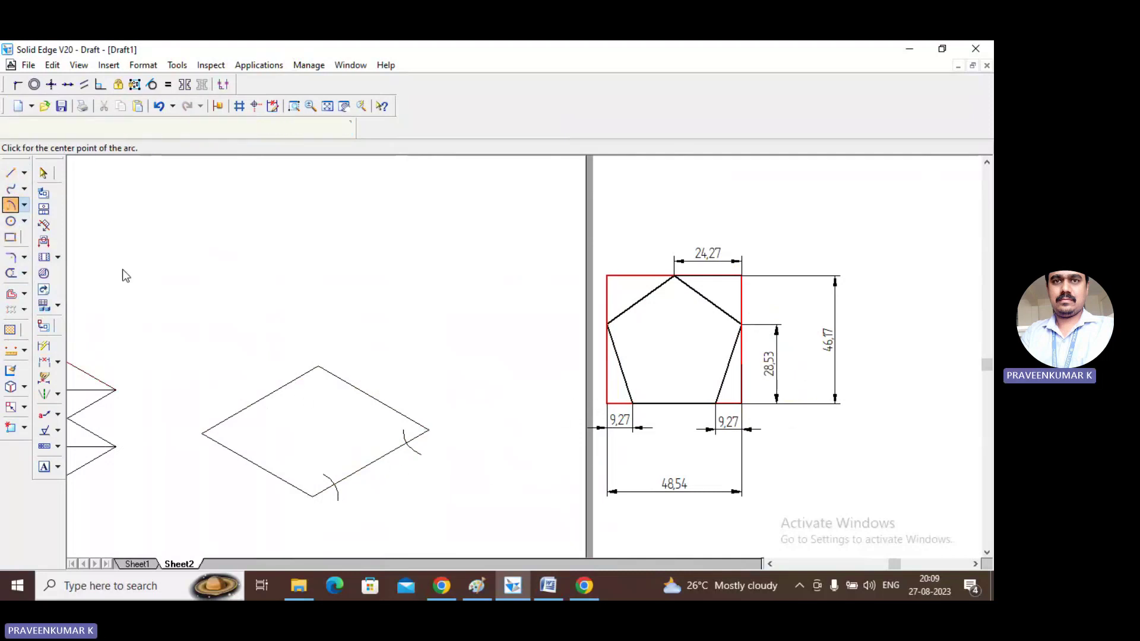
left_click(429, 429)
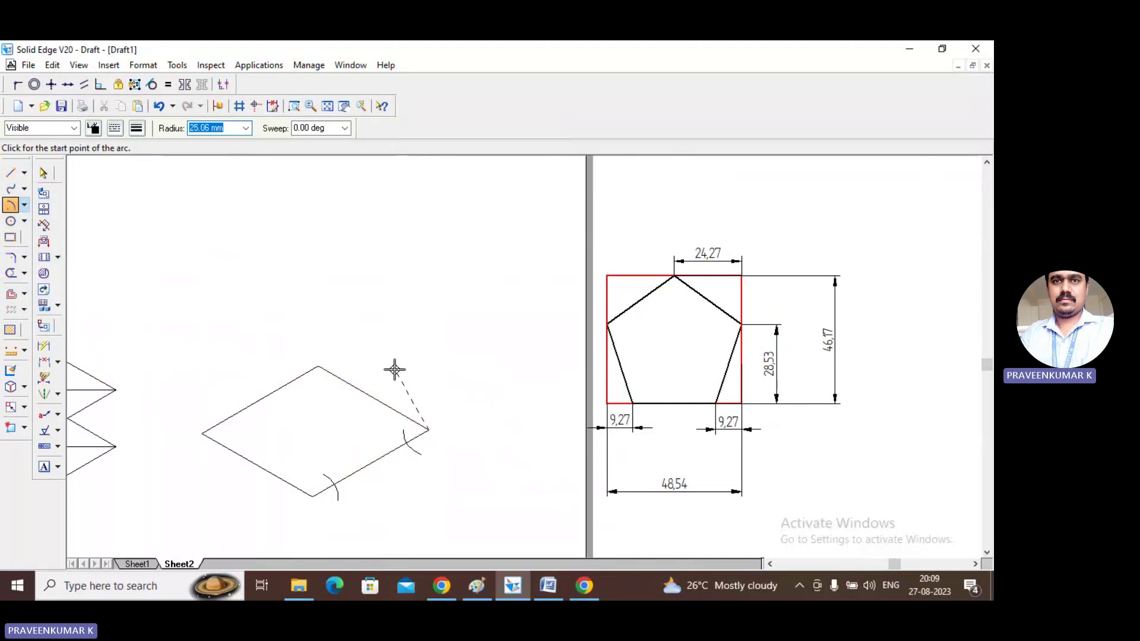
type("28.53")
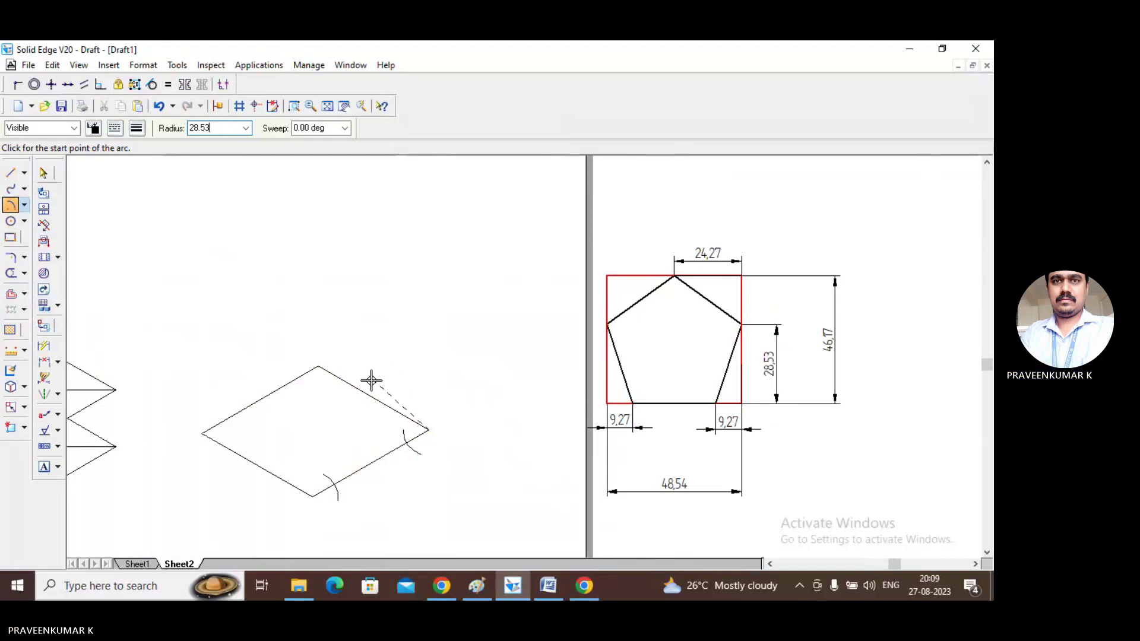
left_click(351, 410)
left_click(381, 377)
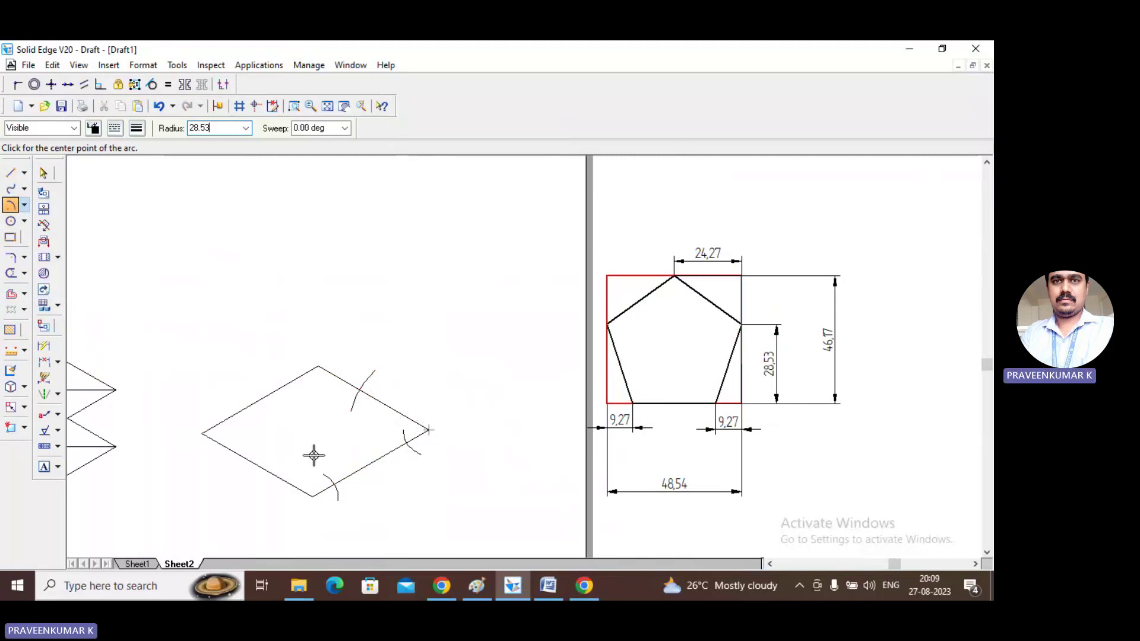
Step: Draw a 28.53 mm radius arc centred on the rhombus's bottom corner, cutting its lower-left edge
left_click(309, 495)
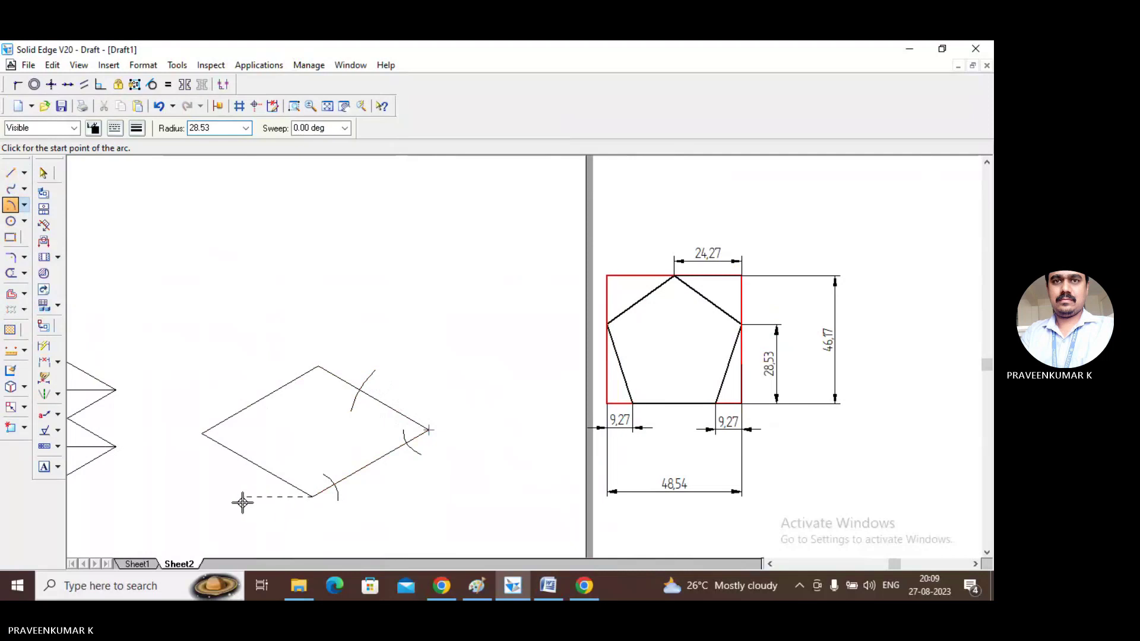
left_click(208, 128)
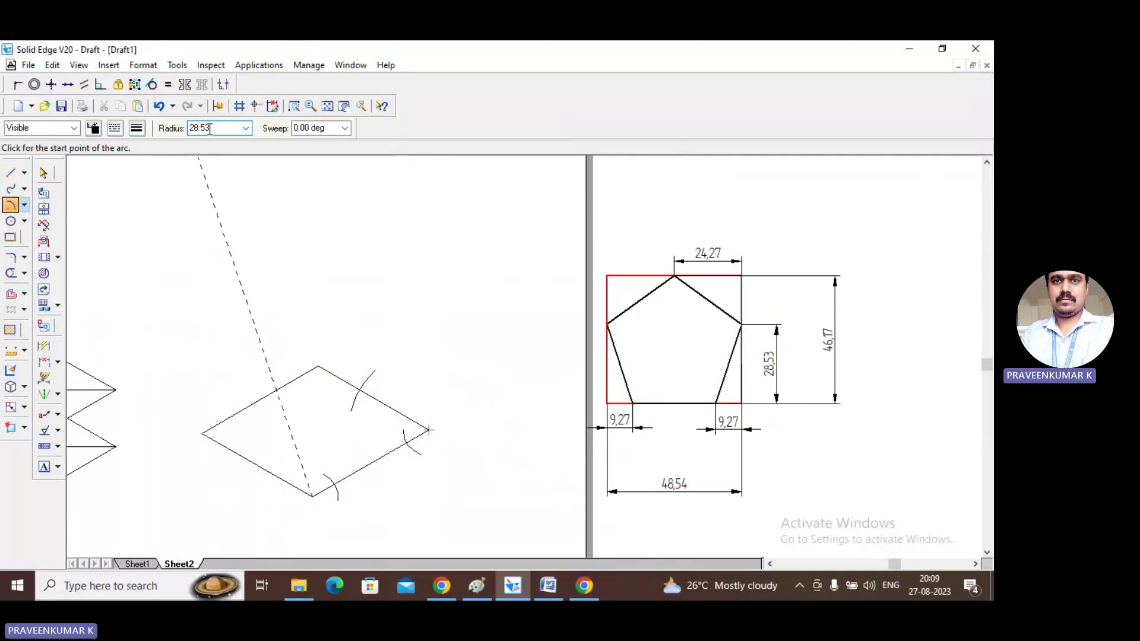
key("Return")
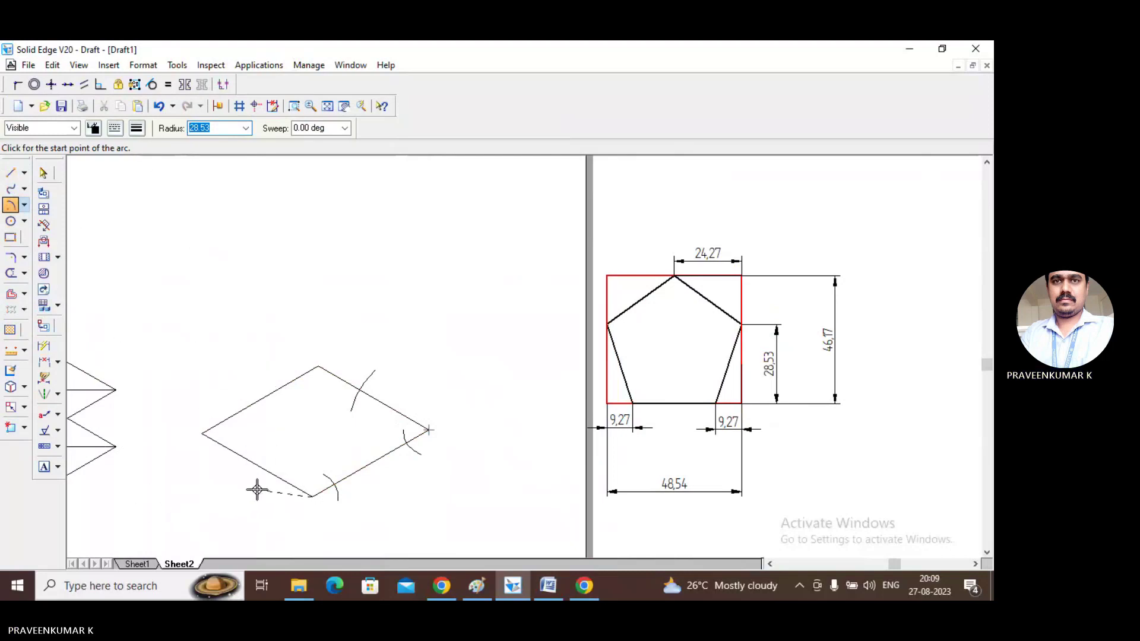
key("Tab")
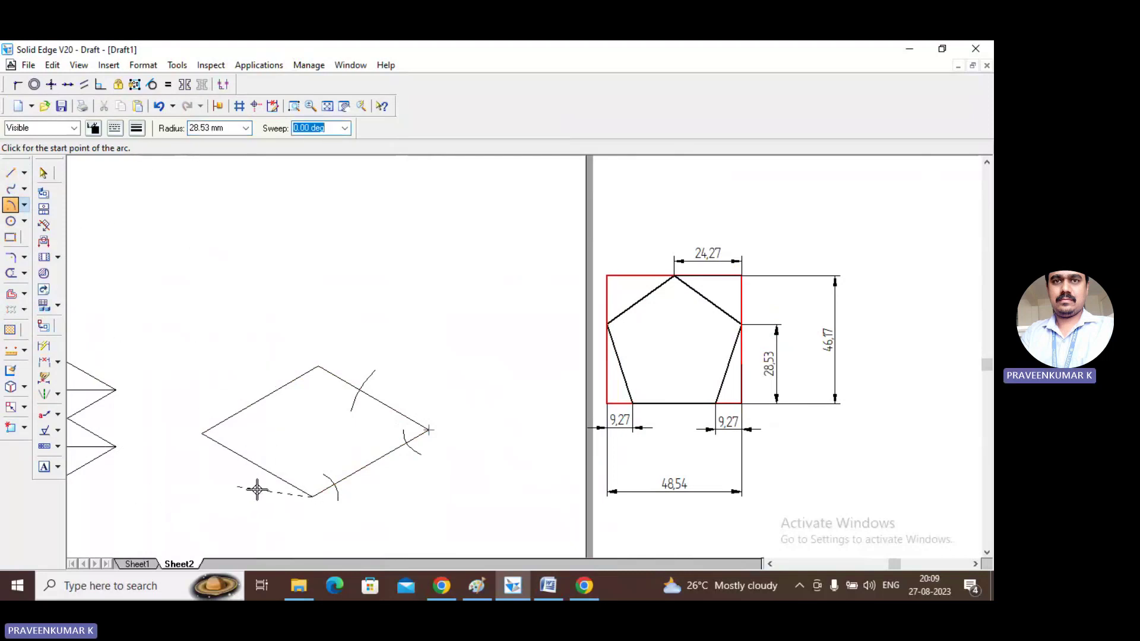
left_click(259, 476)
left_click(290, 458)
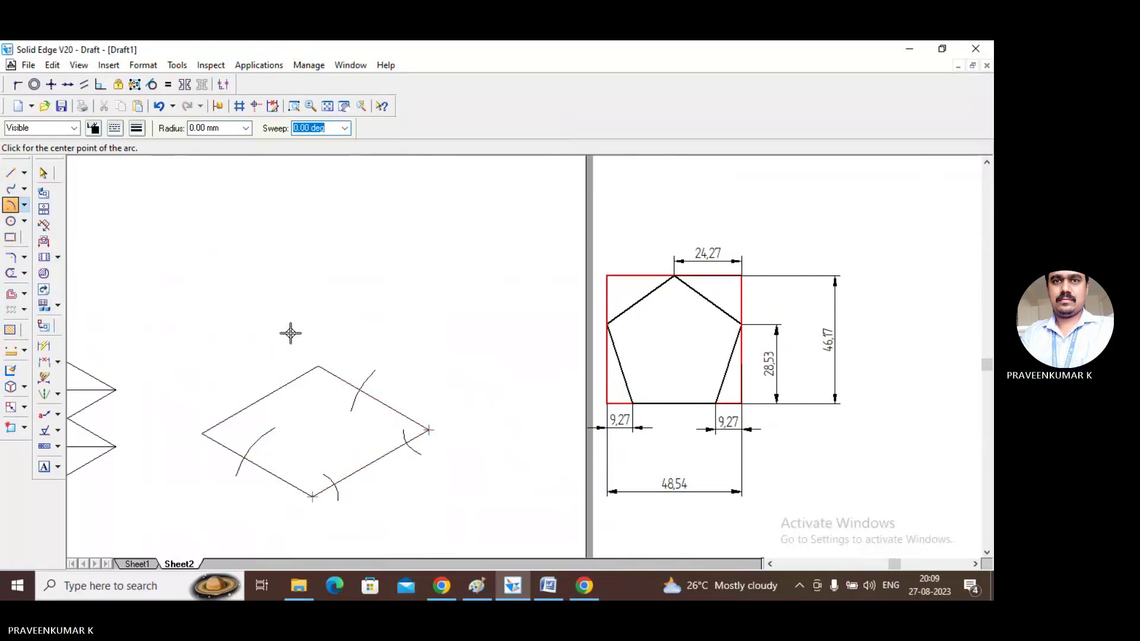
Step: Draw a 24.27 mm radius arc centred on the rhombus's top corner, cutting its upper-left edge
left_click(319, 364)
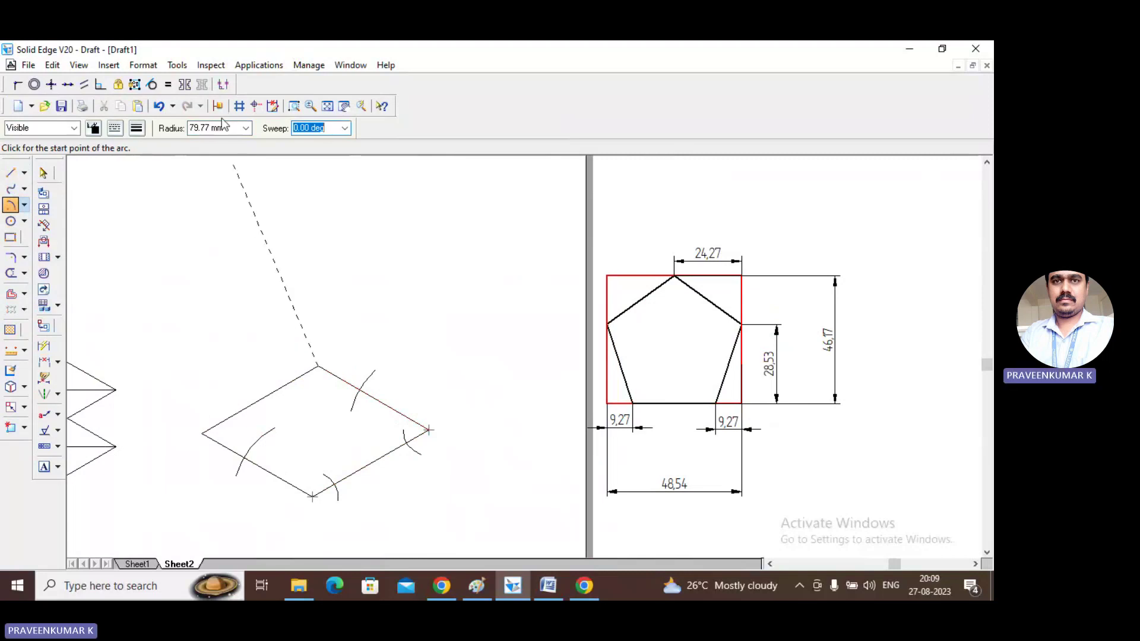
type("2")
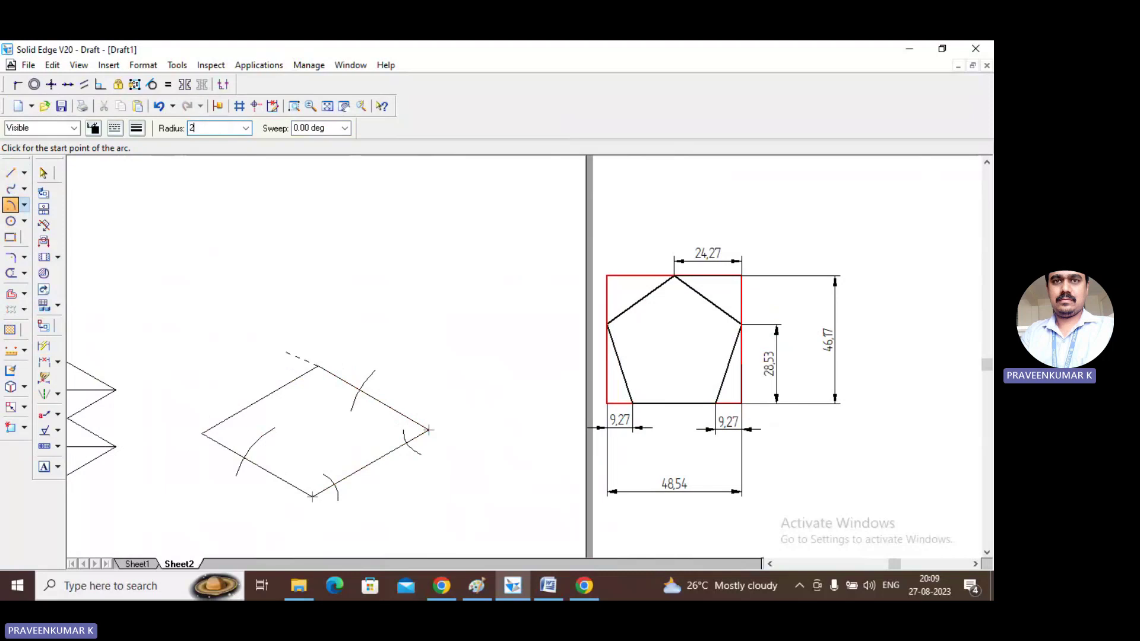
type("4.27")
key("Tab")
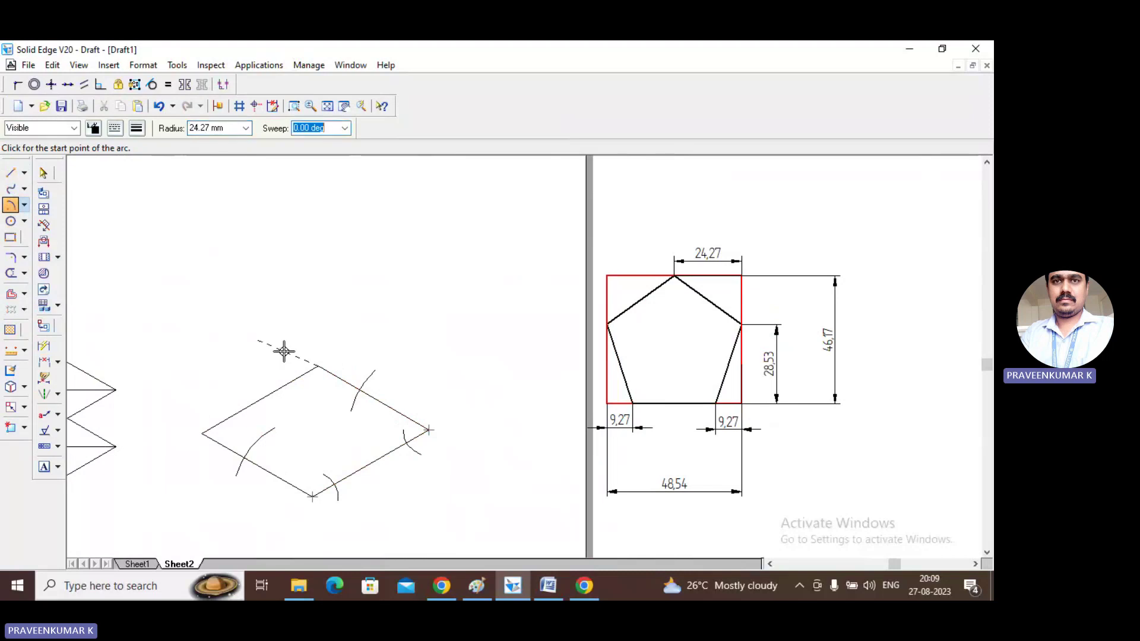
left_click(283, 369)
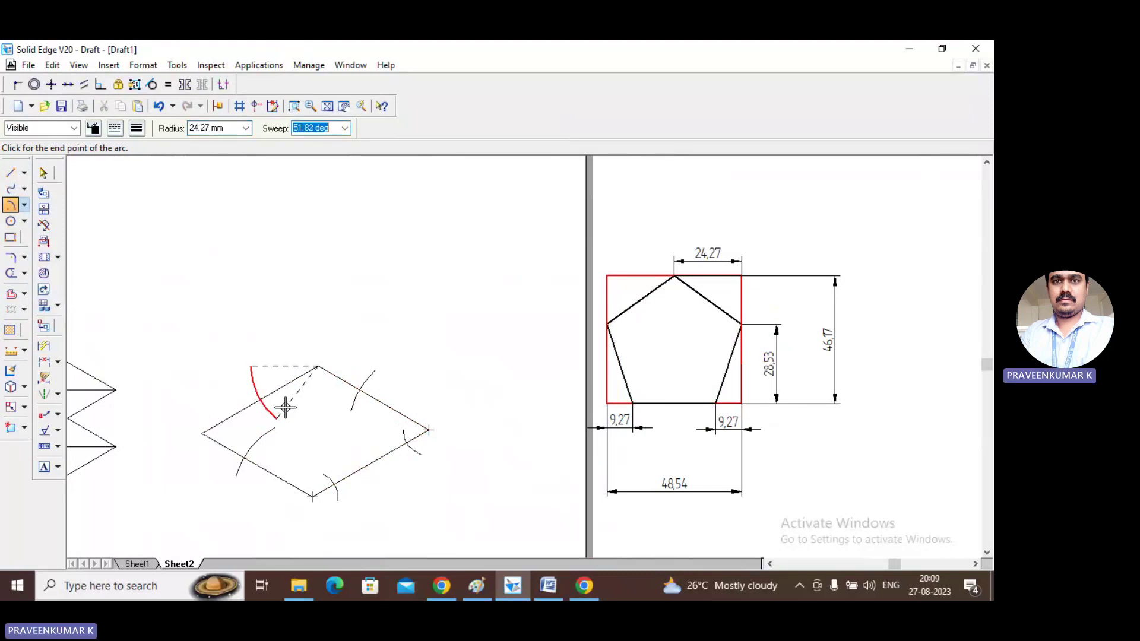
left_click(284, 403)
left_click(42, 173)
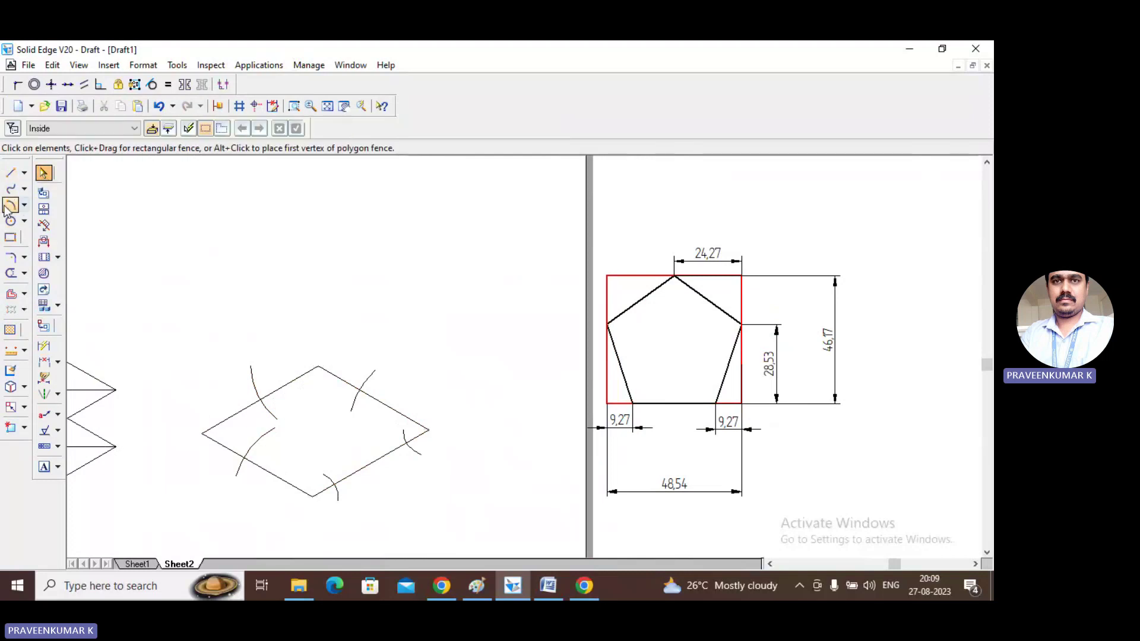
Step: Trim the portions of all five arcs that lie inside the rhombus
left_click(10, 274)
left_click(270, 409)
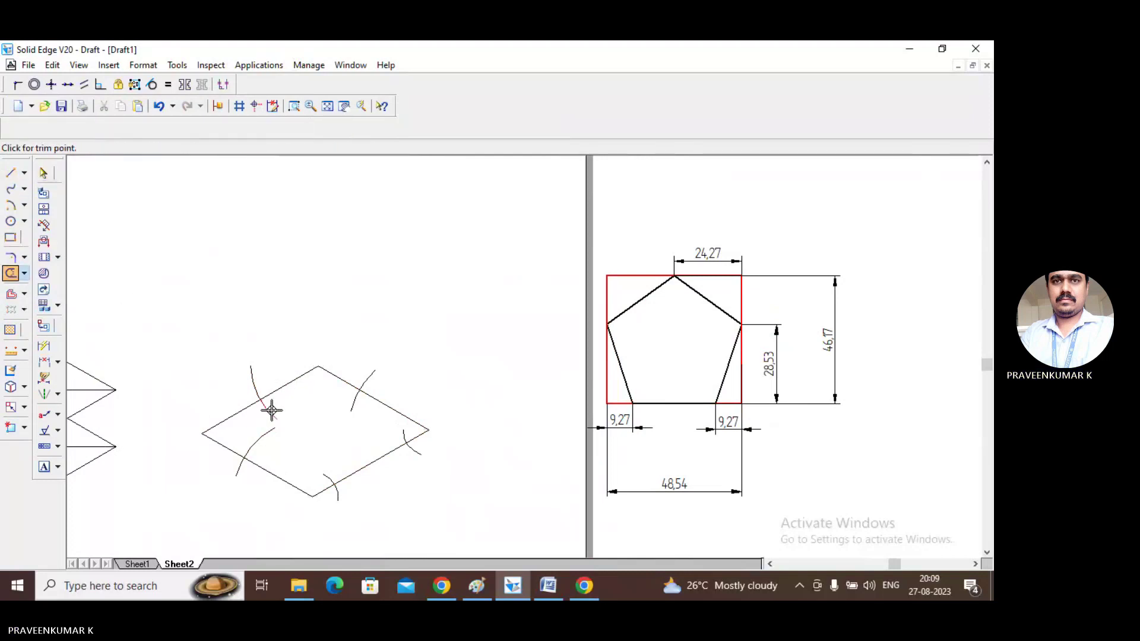
left_click(265, 435)
left_click(326, 475)
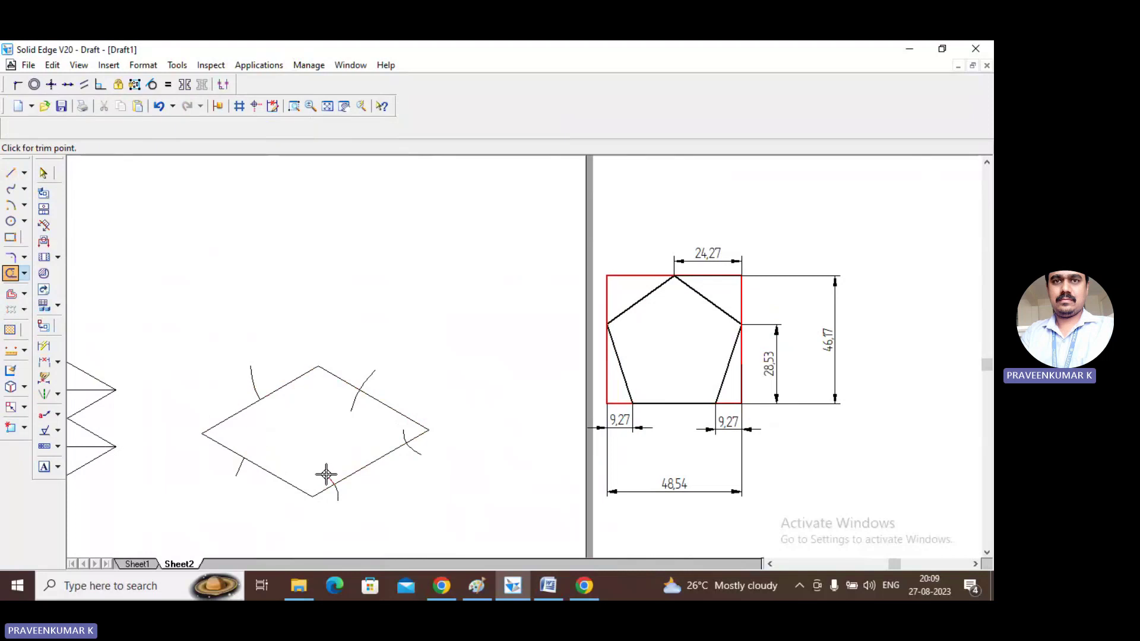
left_click(403, 432)
left_click(353, 407)
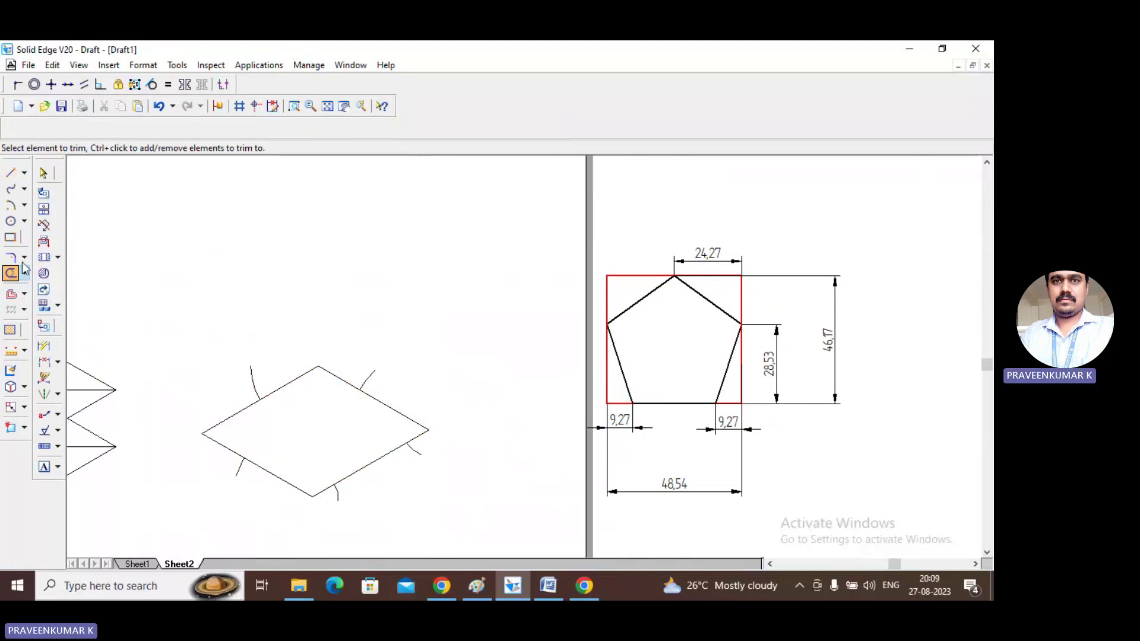
Step: Draw the isometric pentagon with thick lines joining the five points where the arcs meet the rhombus's edges
left_click(11, 173)
left_click(137, 129)
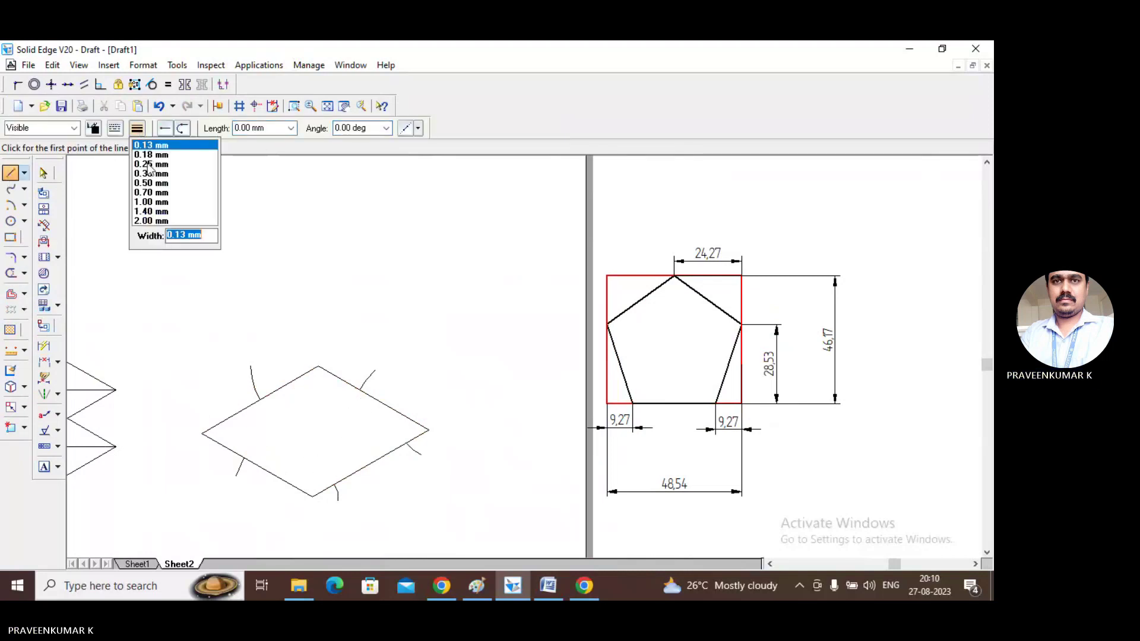
left_click(152, 189)
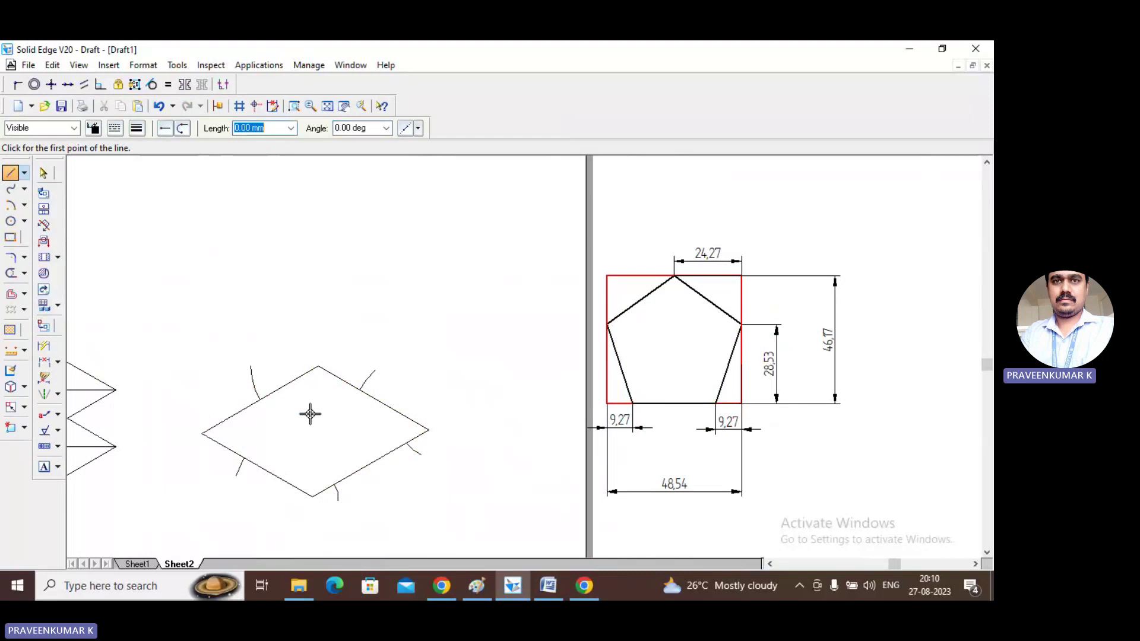
left_click(336, 485)
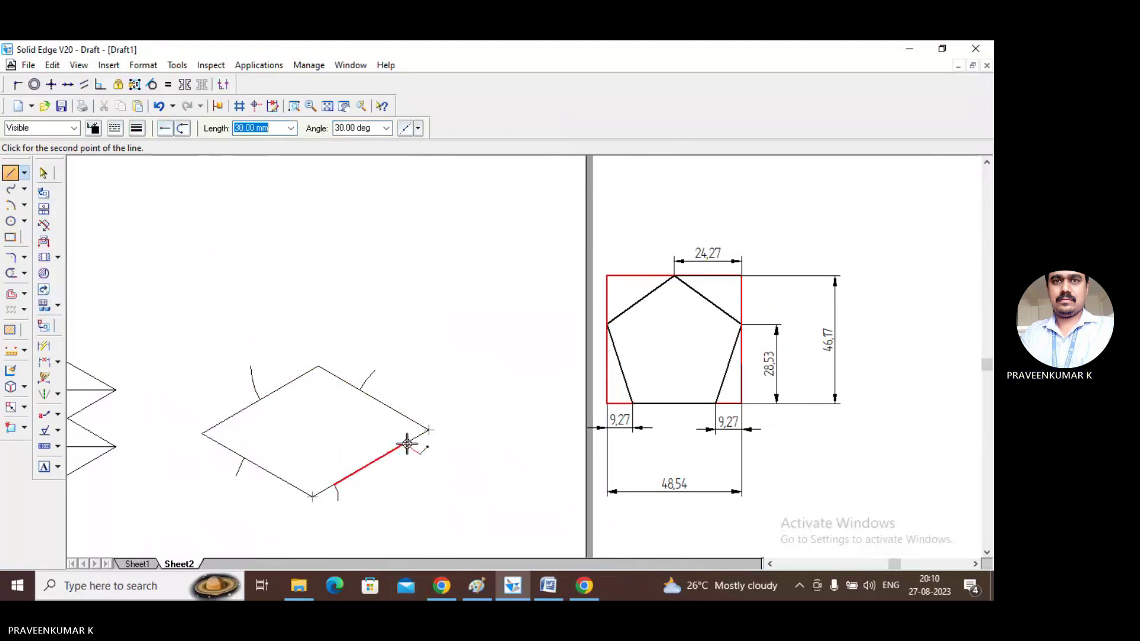
left_click(407, 443)
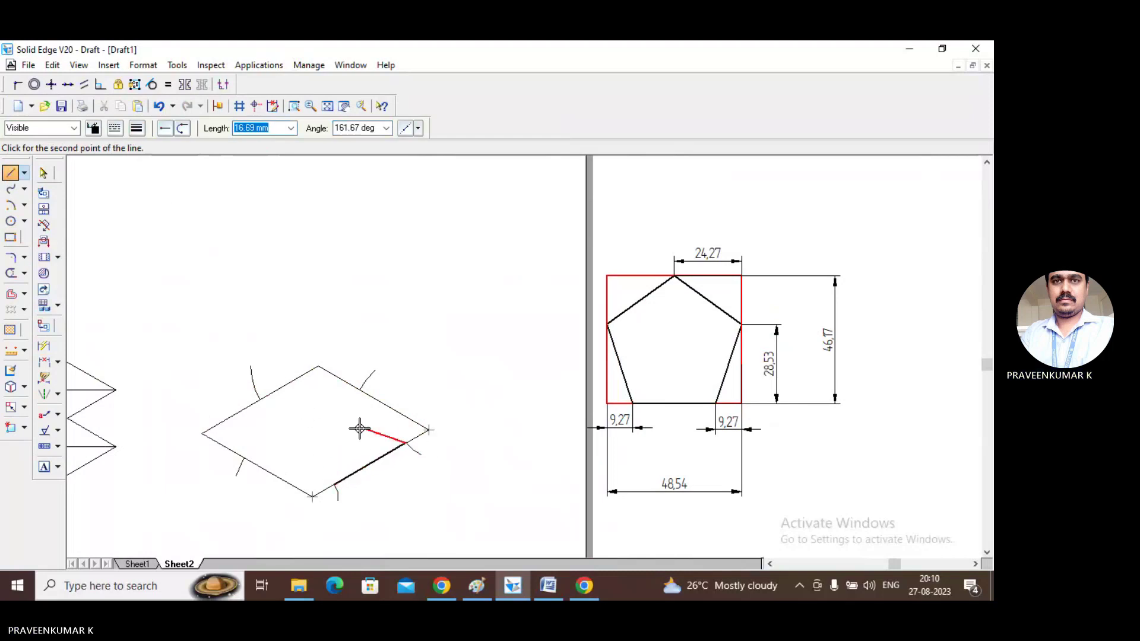
left_click(361, 390)
left_click(260, 398)
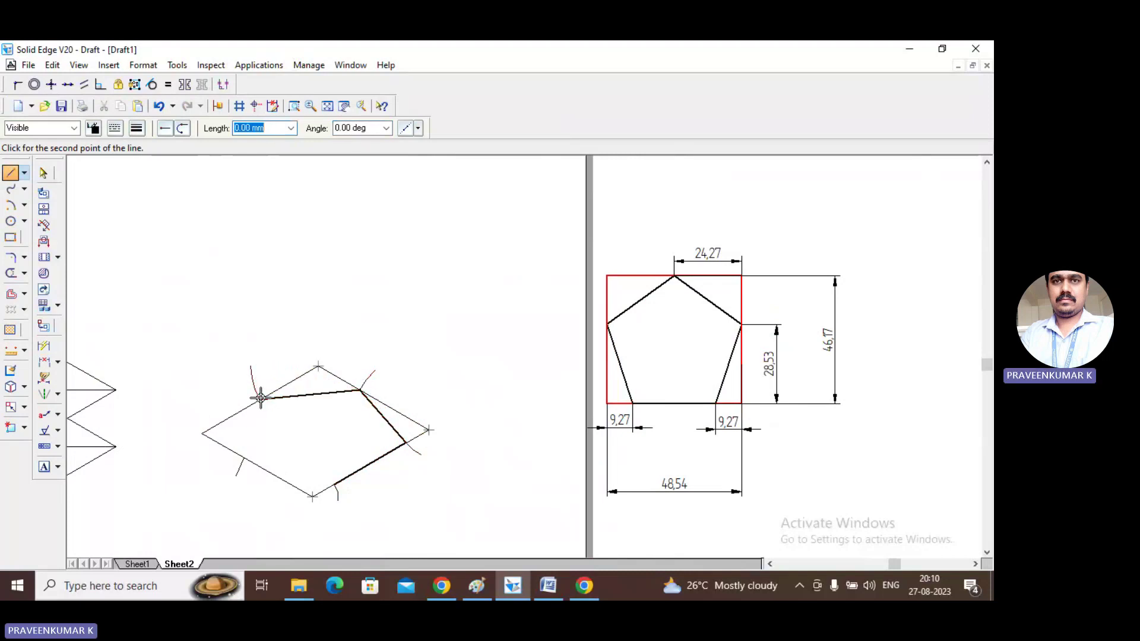
left_click(244, 458)
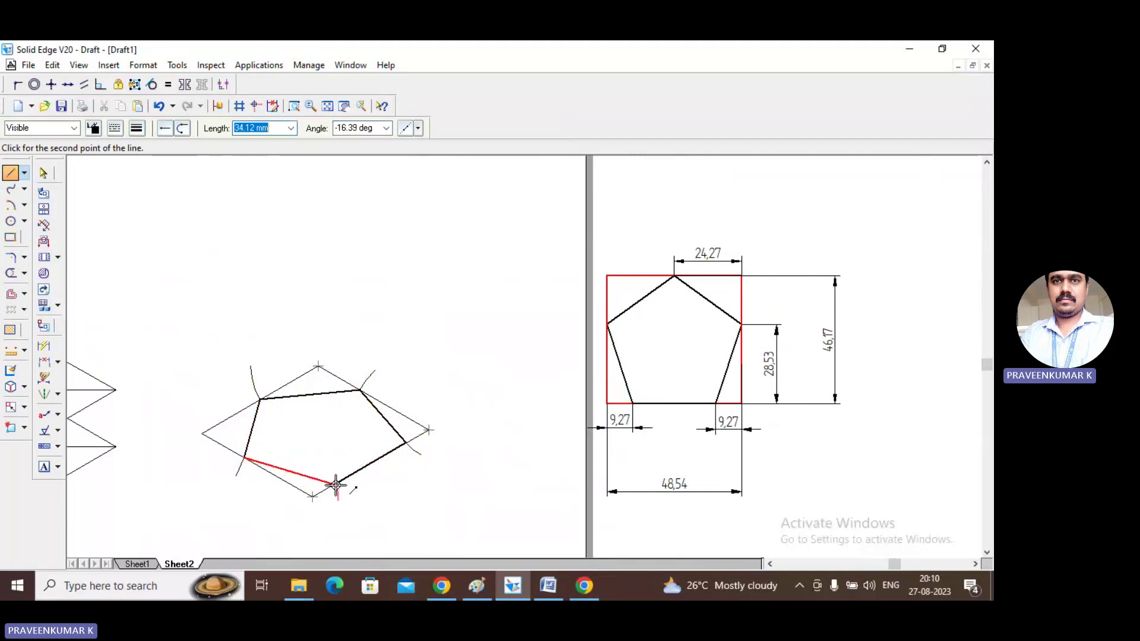
left_click(335, 484)
key("Escape")
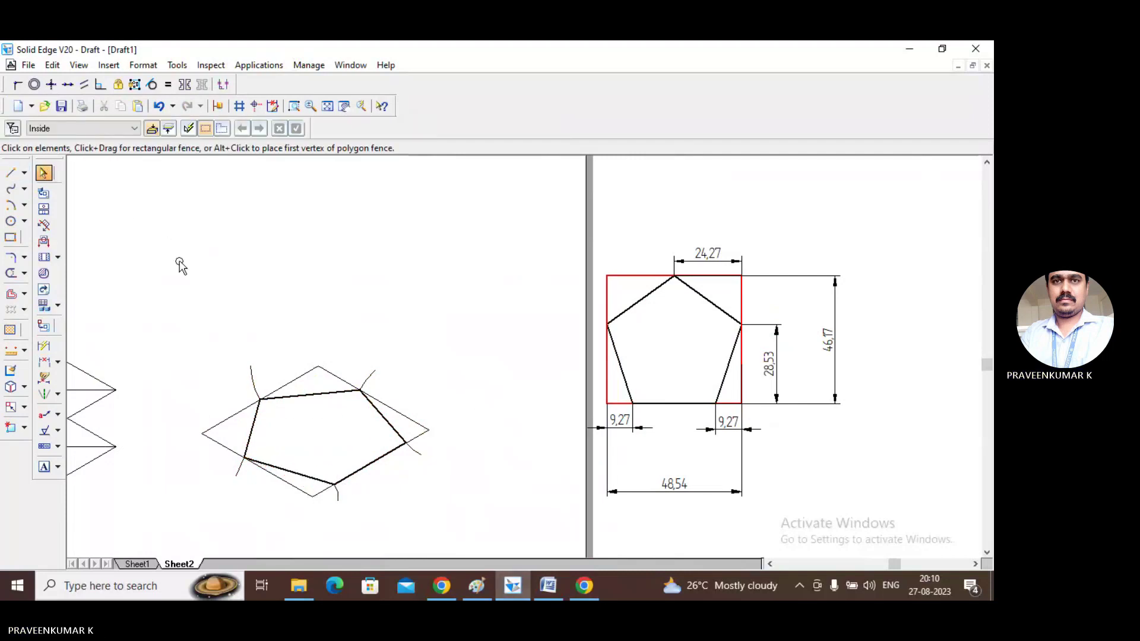
Step: Delete the five leftover arc pieces outside the rhombus
left_click(252, 371)
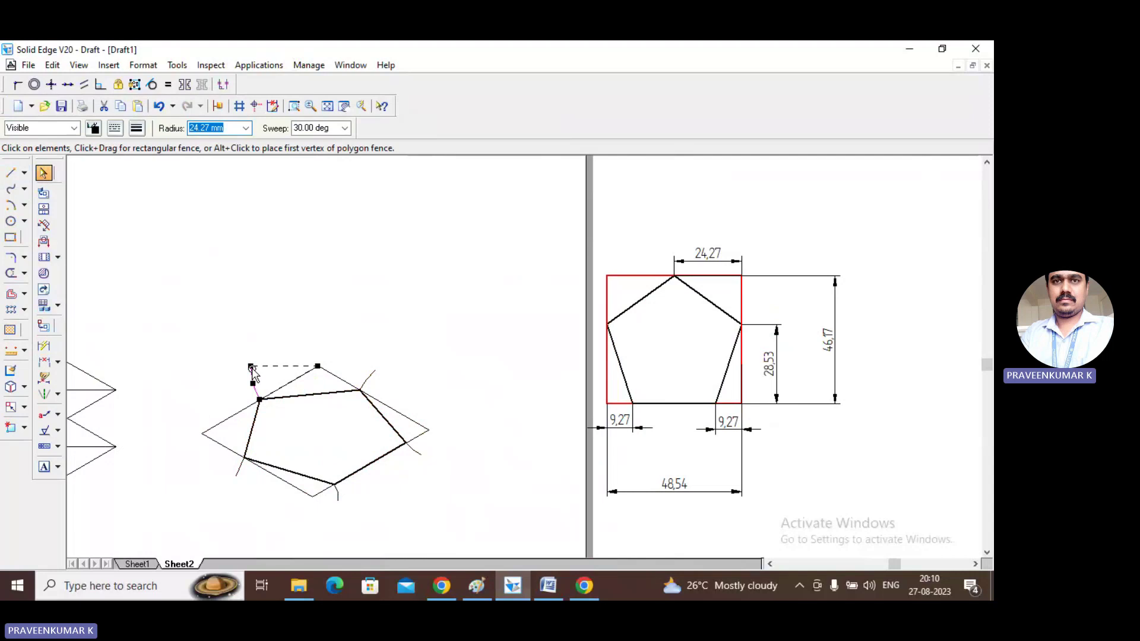
key("Delete")
left_click(368, 378)
key("Delete")
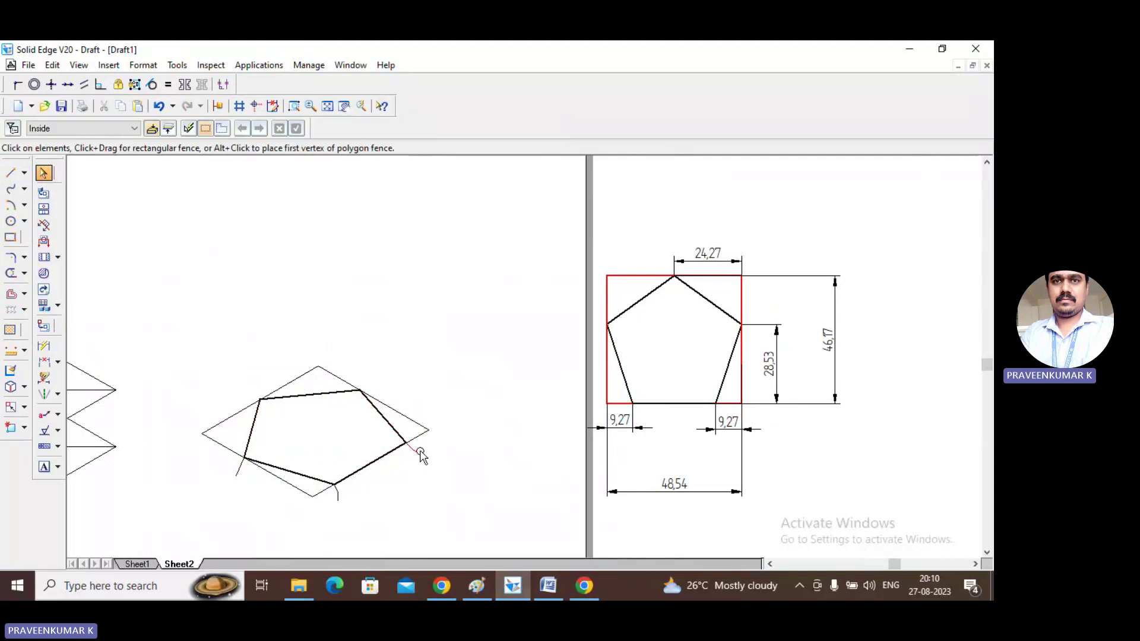
left_click(419, 452)
key("Delete")
left_click(337, 496)
key("Delete")
left_click(239, 474)
key("Delete")
Step: Draw thin lines from the isometric pentagon's lower-left and upper-left vertices to the midpoints of their opposite sides, crossing at its centre
left_click(327, 106)
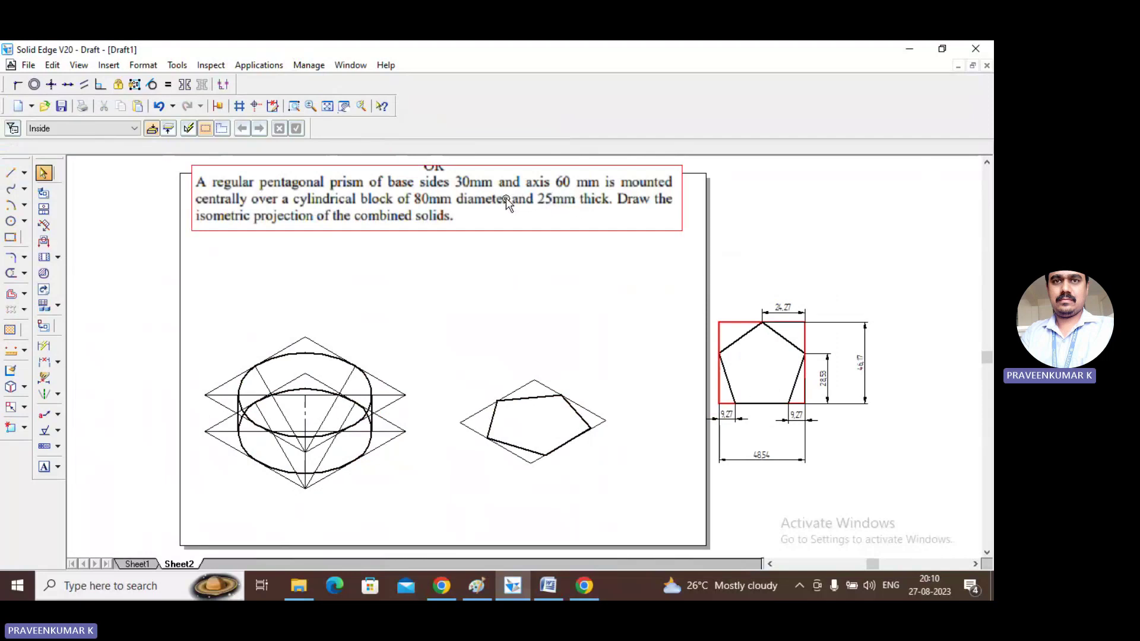
left_click(588, 425)
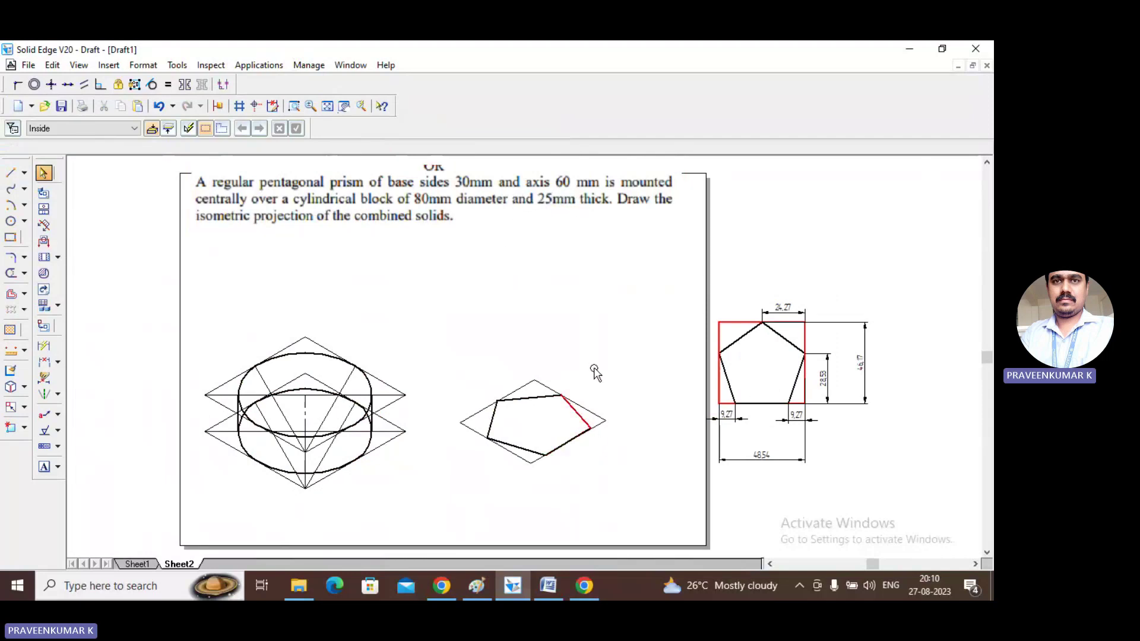
left_click(595, 373)
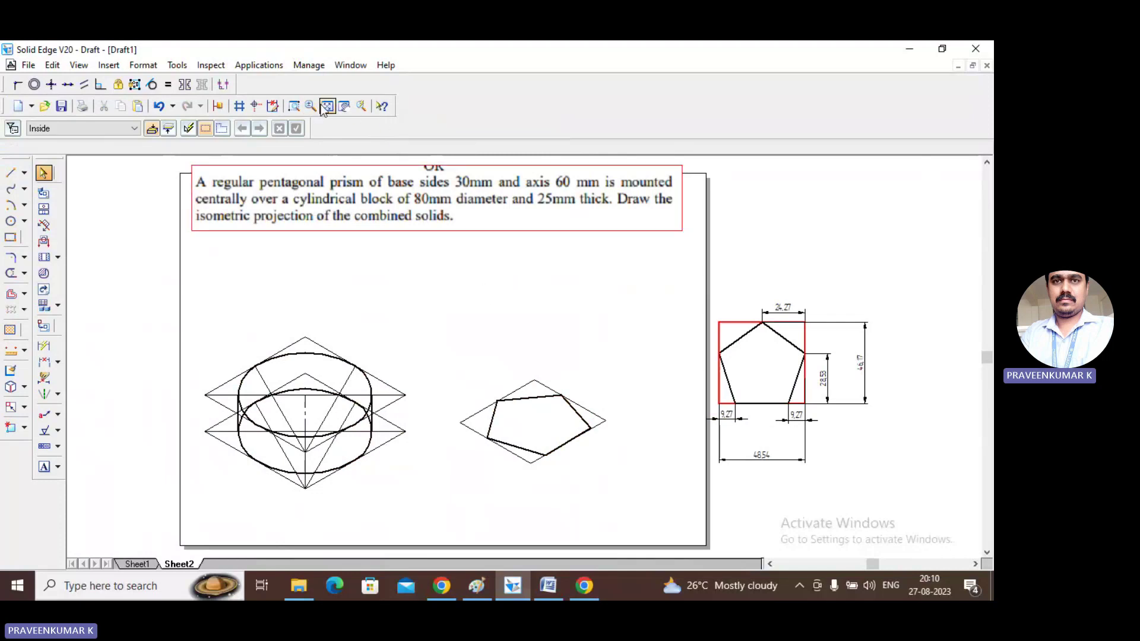
left_click(294, 106)
left_click_drag(422, 279, 663, 502)
left_click_drag(326, 264, 711, 533)
left_click(10, 172)
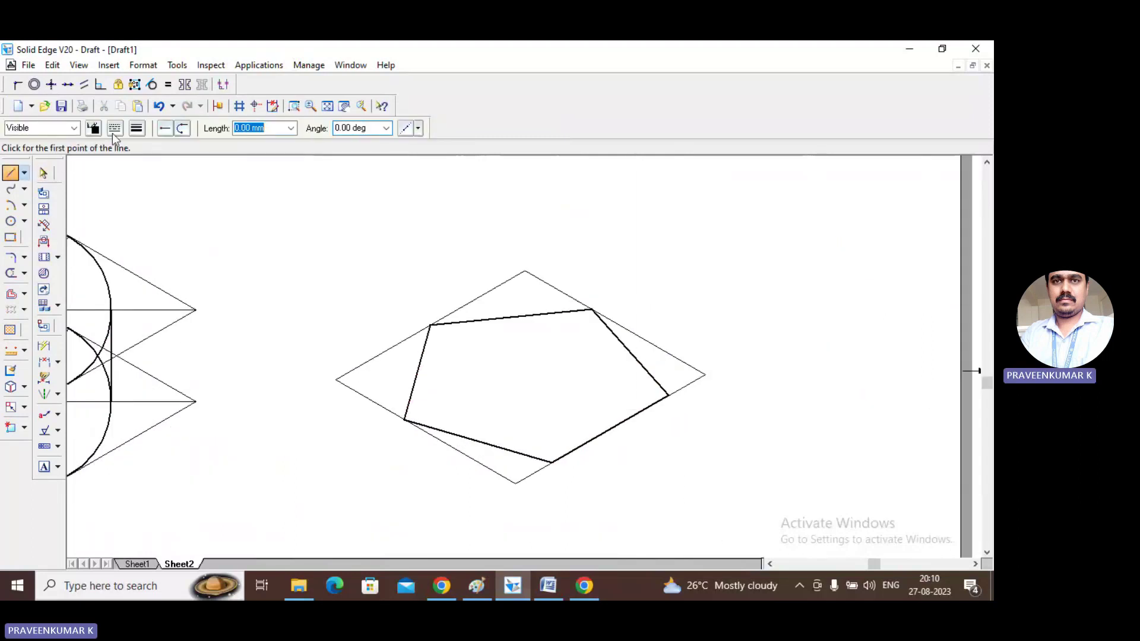
left_click(137, 128)
left_click(156, 181)
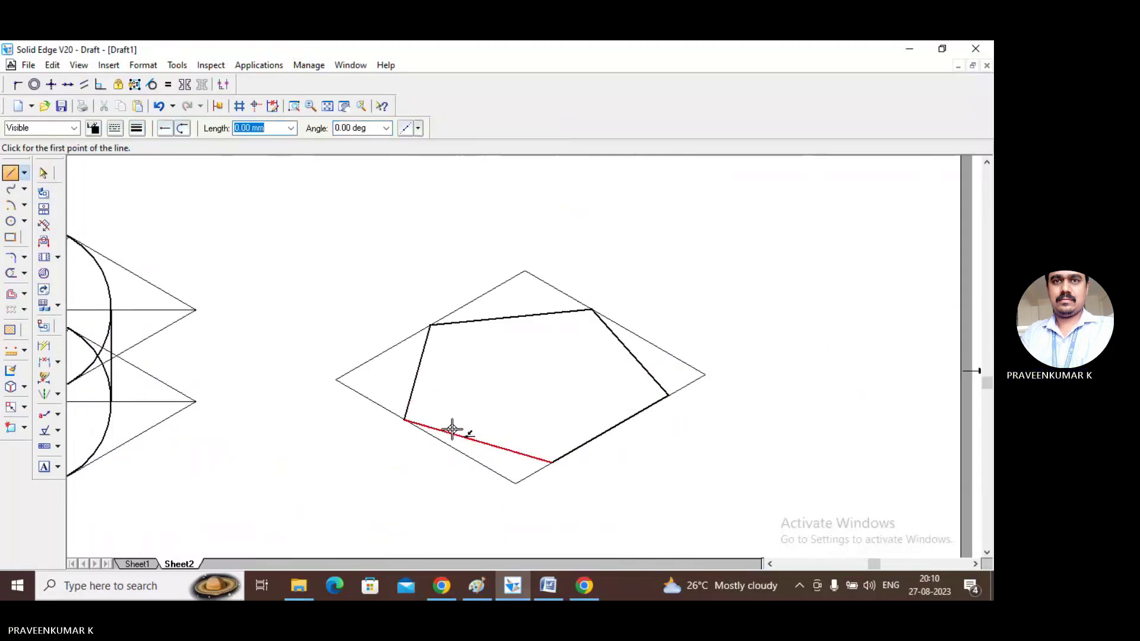
left_click(406, 420)
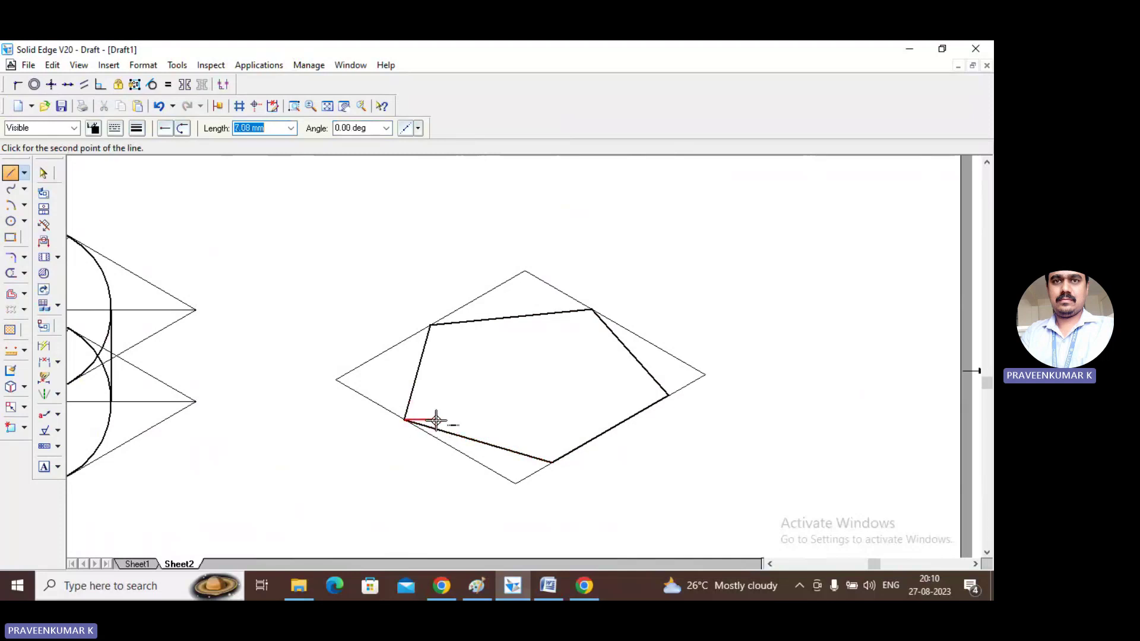
left_click(627, 354)
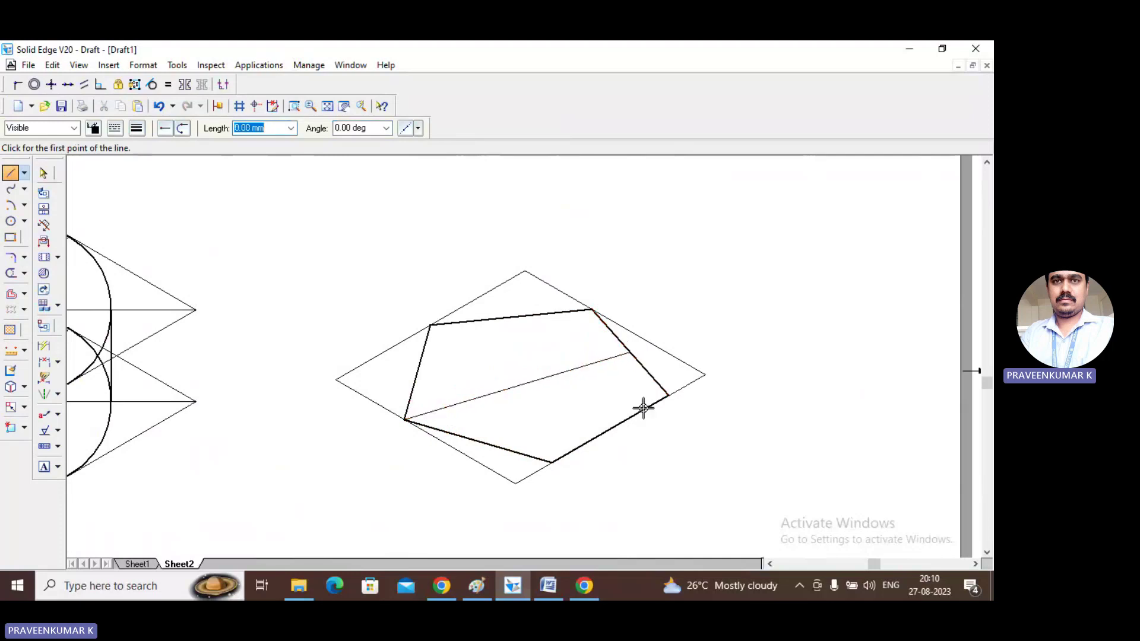
left_click(430, 322)
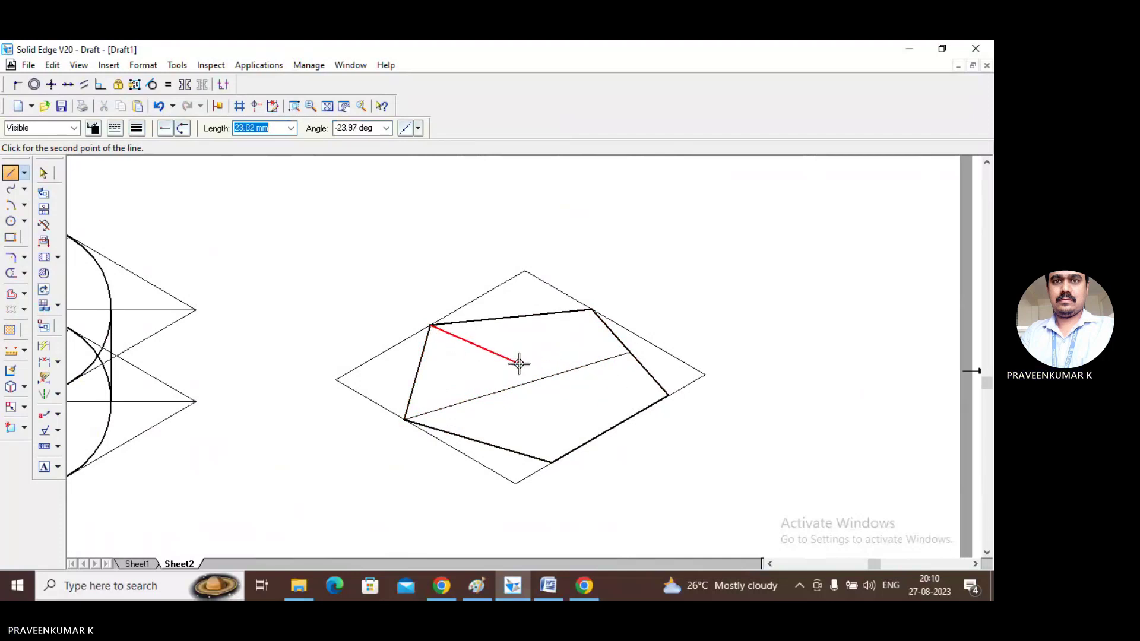
left_click(609, 427)
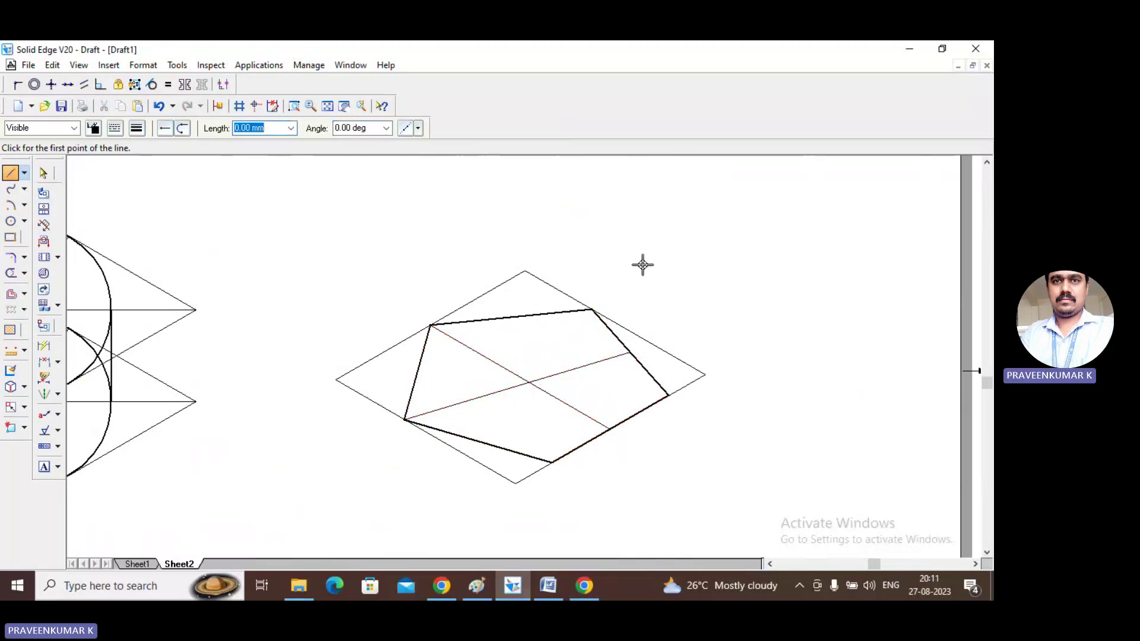
Step: Draw a 60 mm vertical line upward from the centre of the isometric pentagon as the prism's axis
left_click(44, 173)
scroll(484, 282, "up", 1)
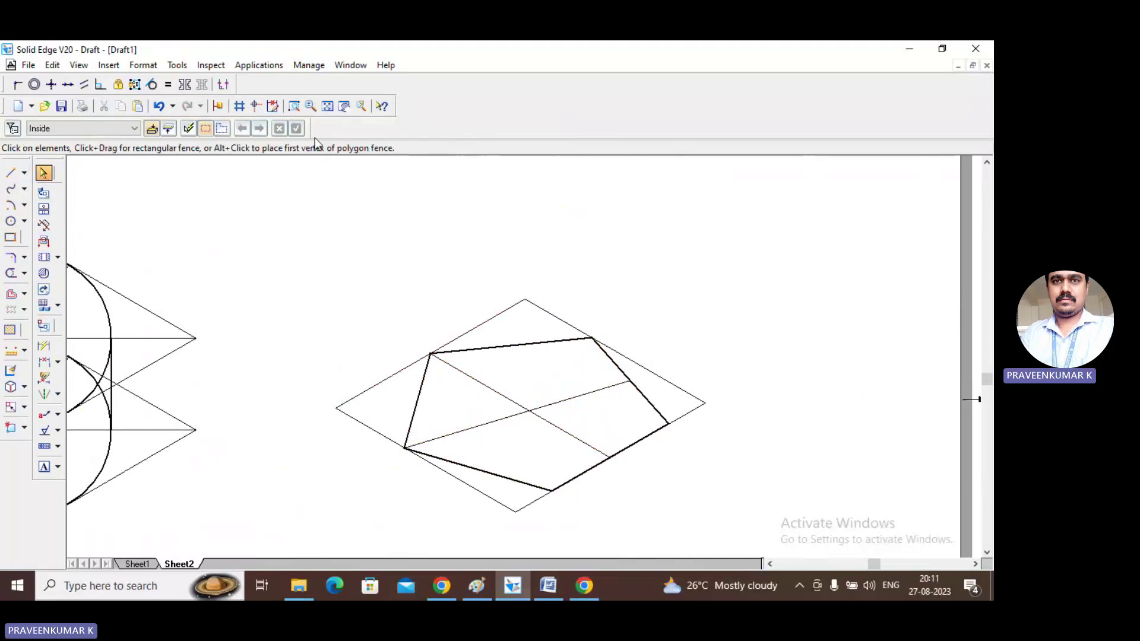
left_click(326, 105)
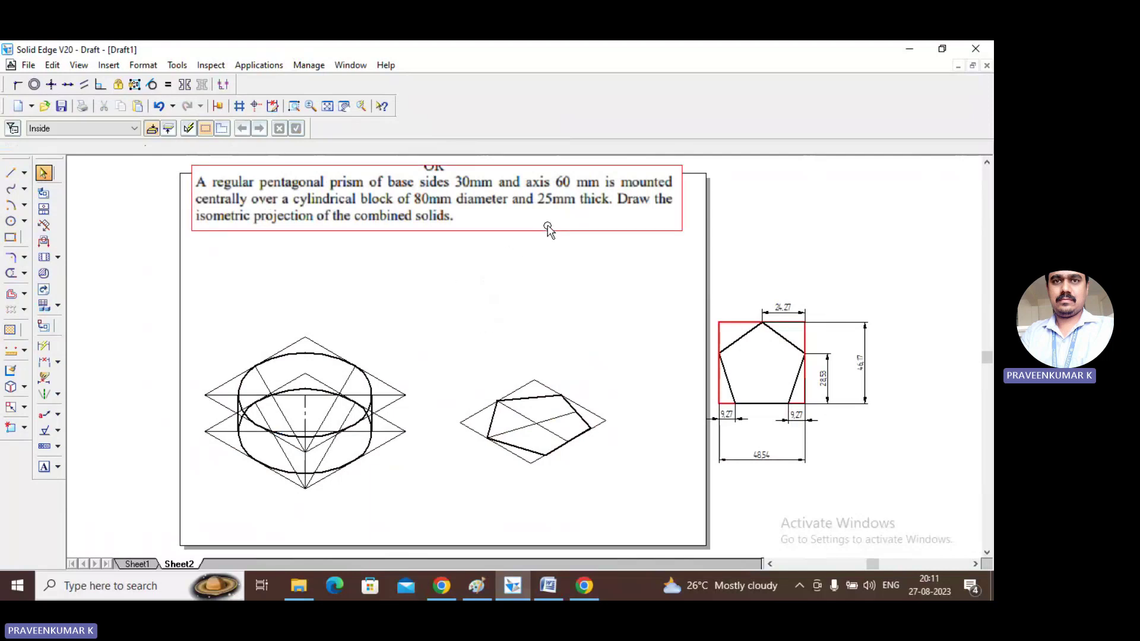
left_click(293, 106)
left_click_drag(415, 288, 660, 509)
left_click(44, 173)
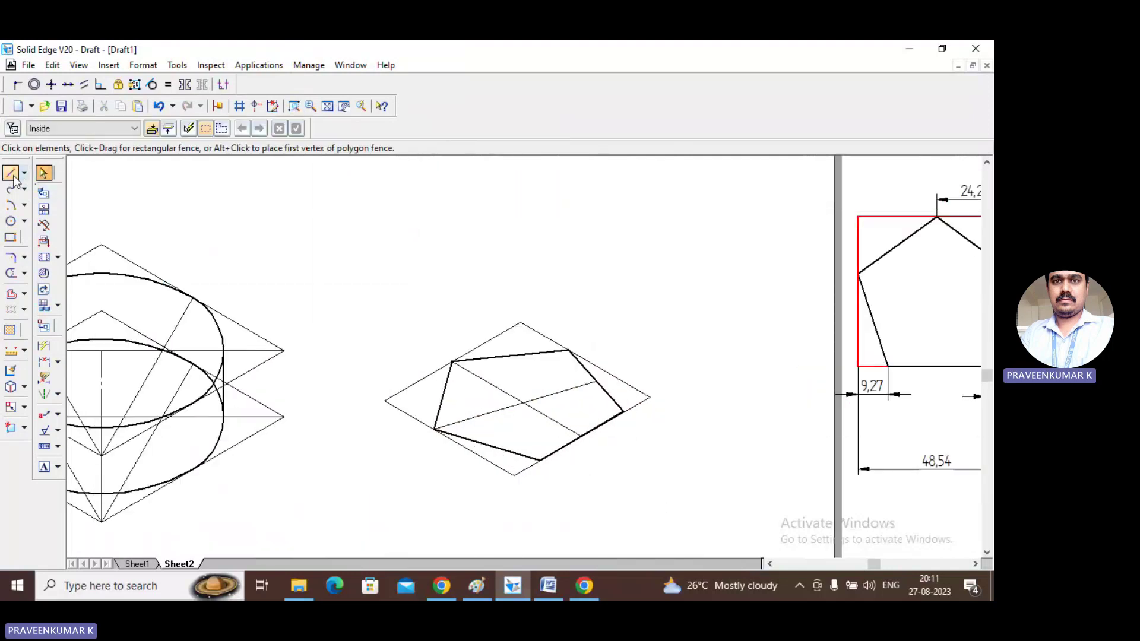
left_click(10, 172)
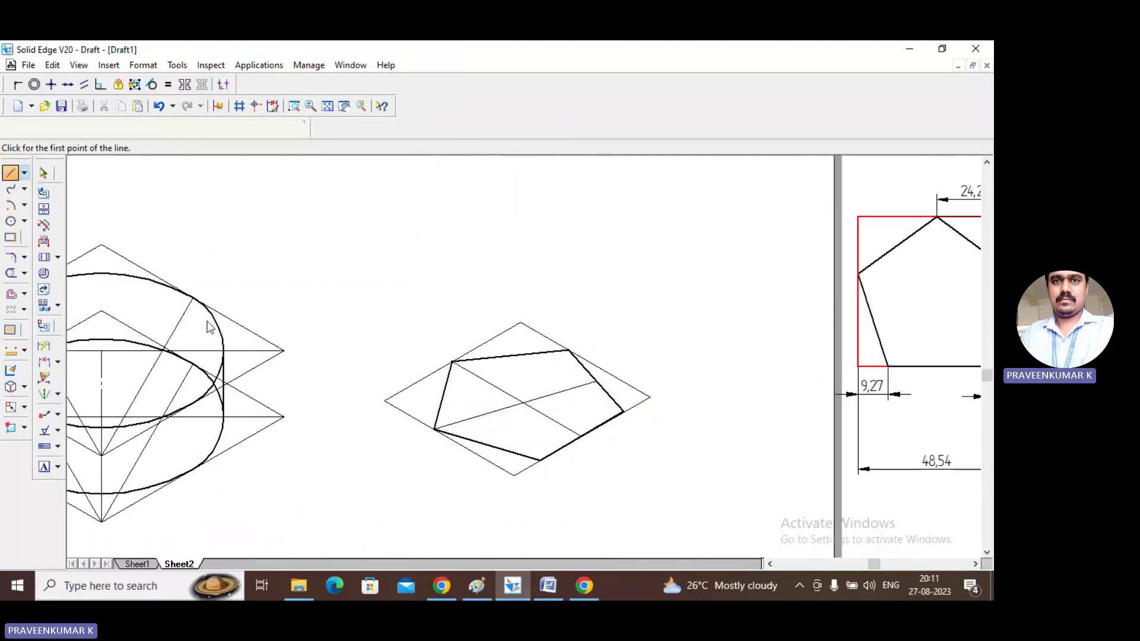
left_click(523, 403)
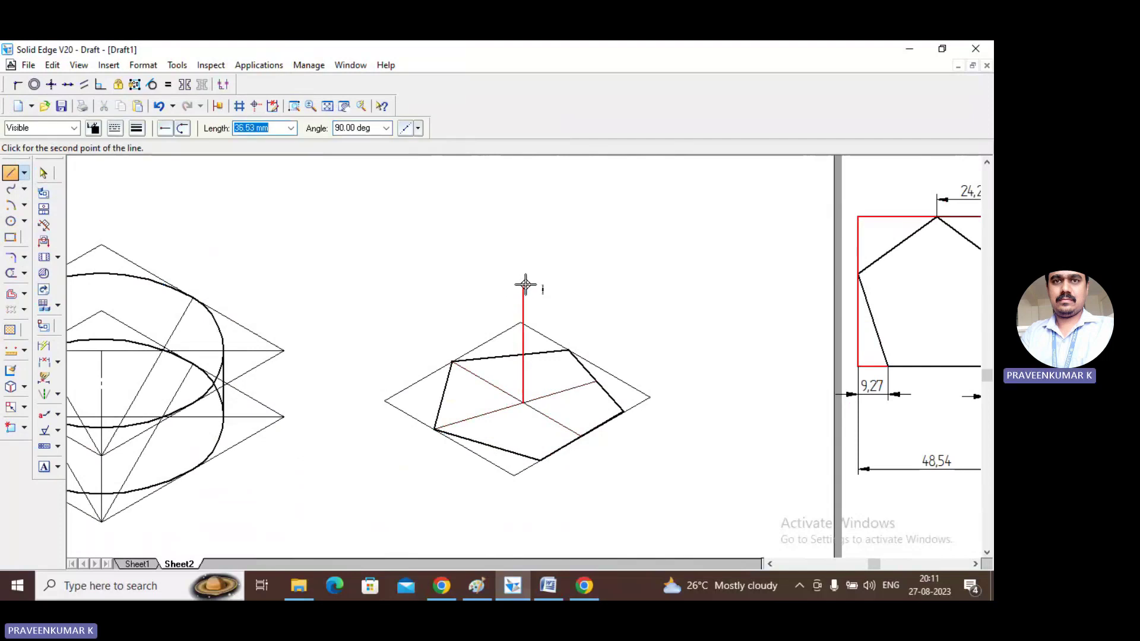
type("60")
key("Tab")
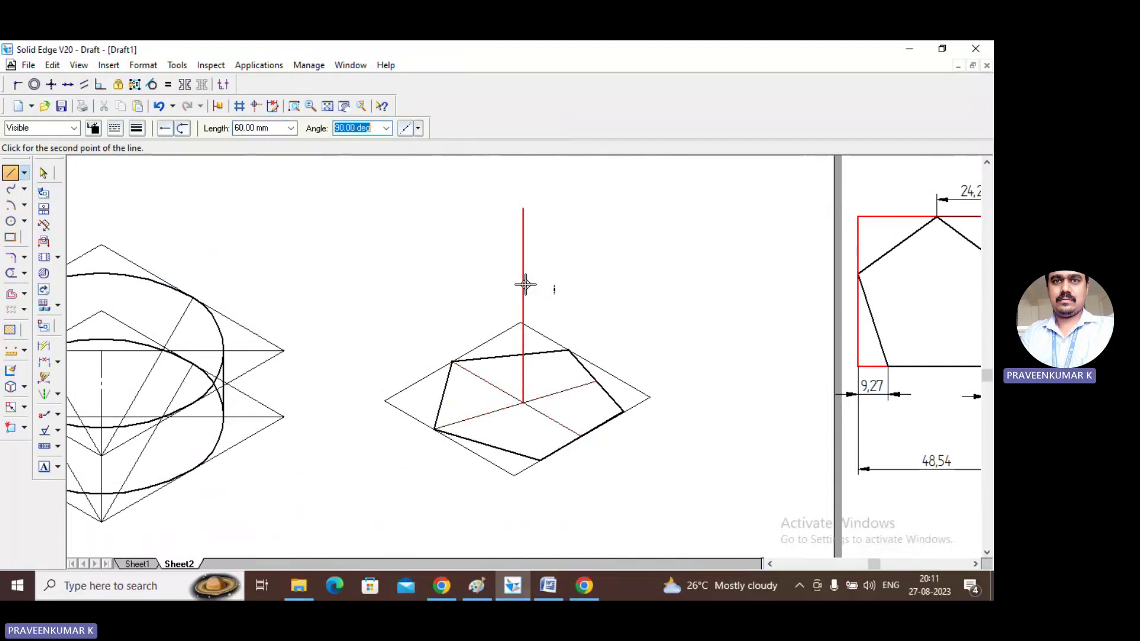
key("Return")
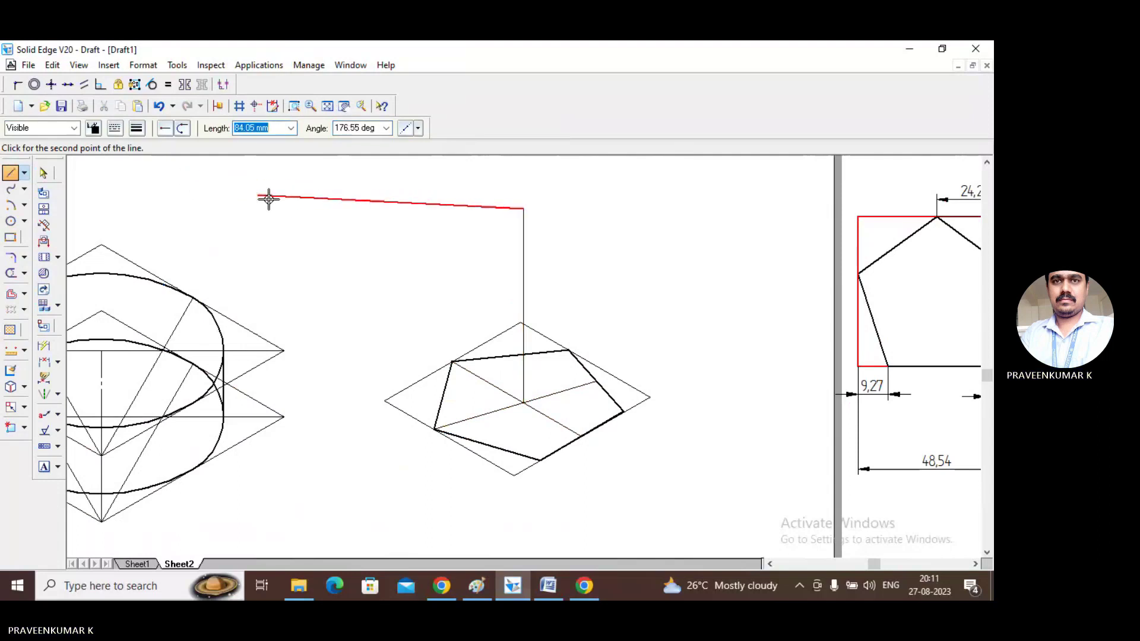
right_click(250, 197)
Step: Change the prism's vertical axis line to the chain line type with alternating long and short dashes
left_click(43, 173)
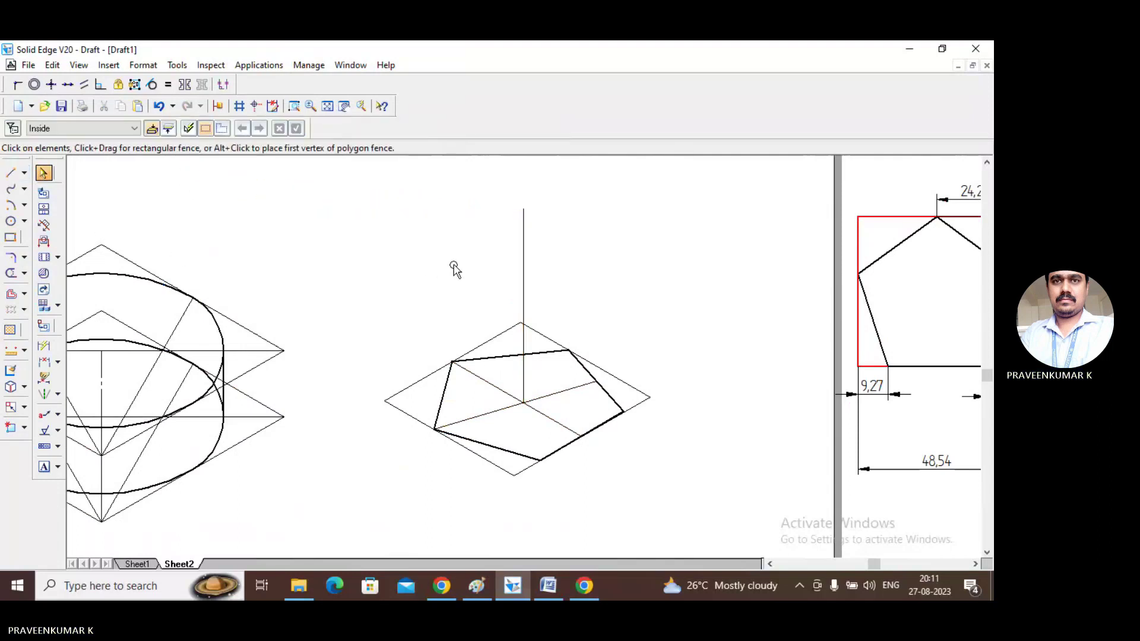
left_click(523, 267)
left_click(116, 128)
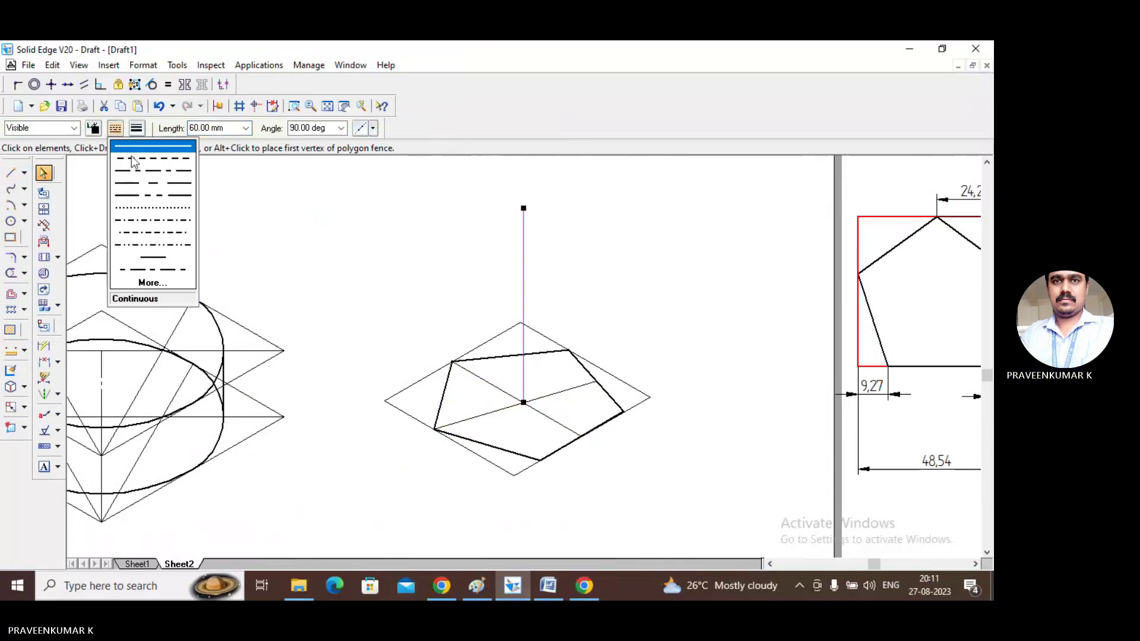
left_click(132, 172)
left_click(303, 246)
Step: Copy the rhombus, pentagon and its centre lines from the pentagon's centre to the upper end of the axis
scroll(344, 273, "up", 1)
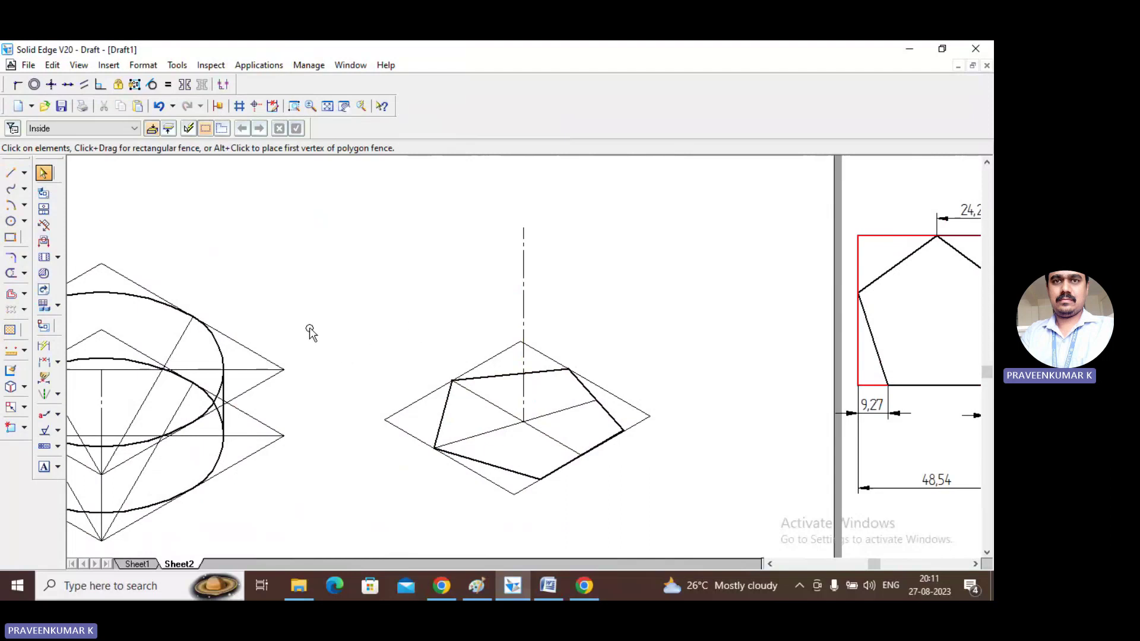
left_click_drag(327, 312, 728, 537)
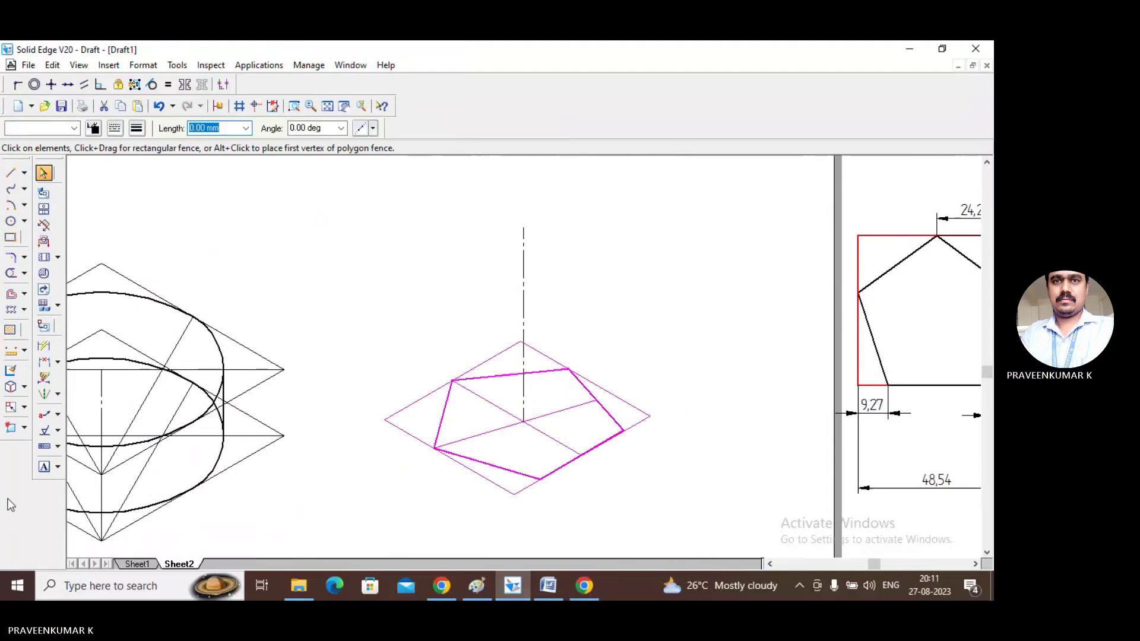
left_click(25, 409)
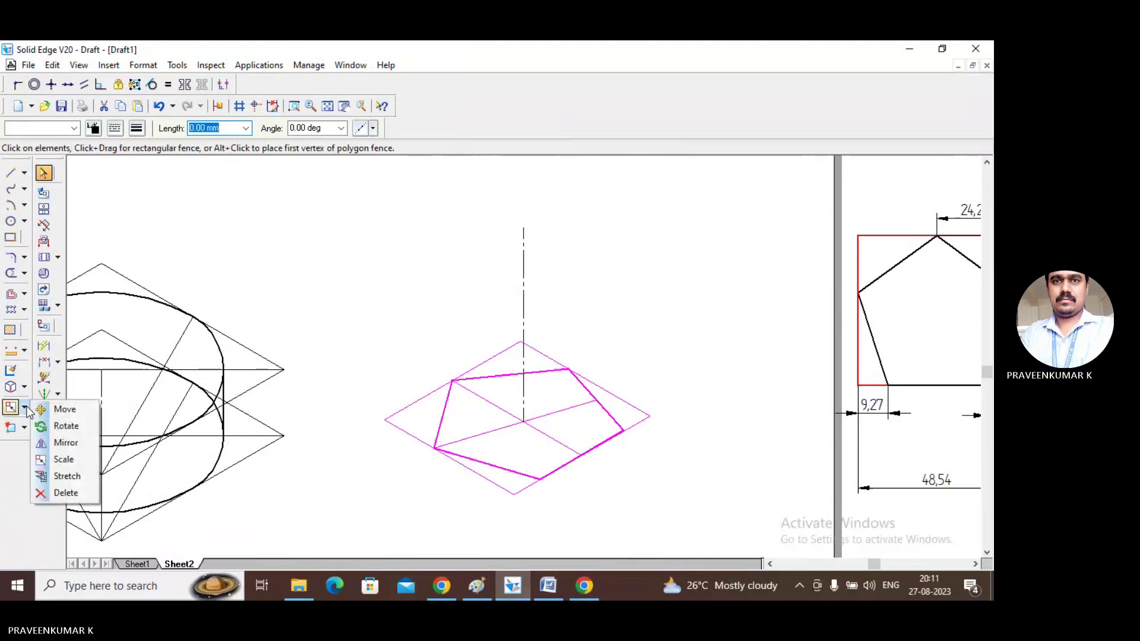
left_click(60, 408)
left_click(12, 129)
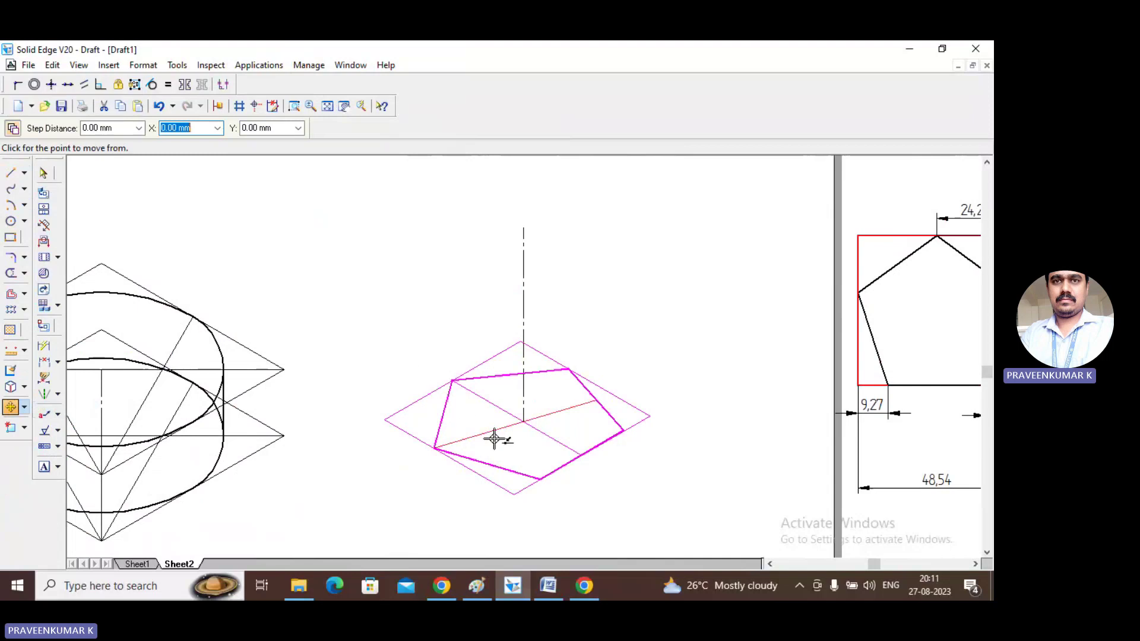
left_click(523, 422)
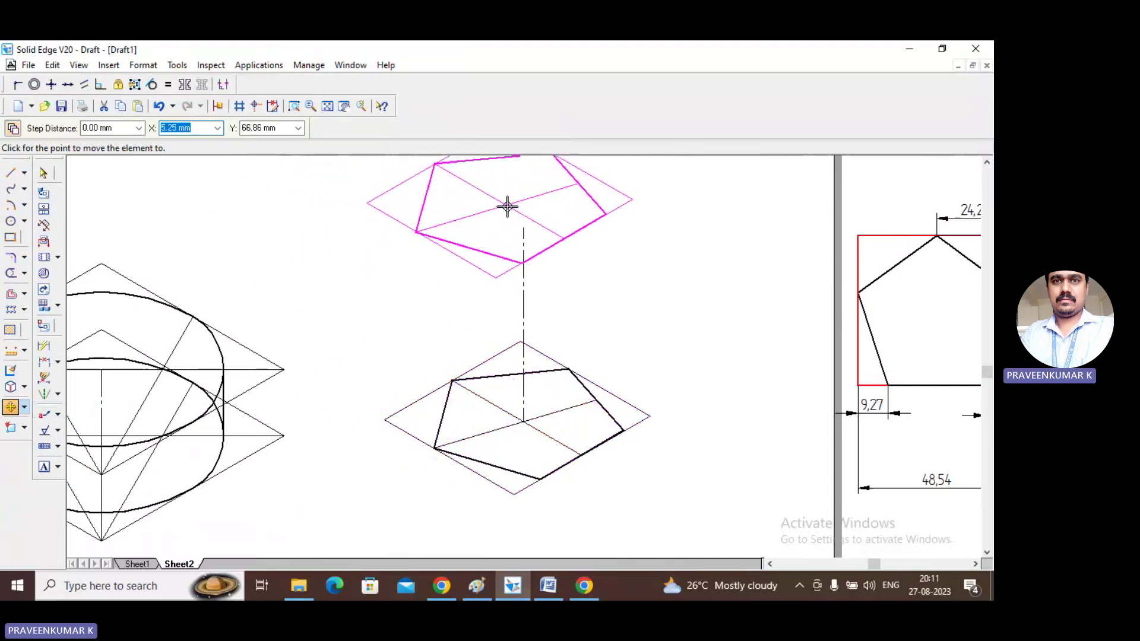
left_click(524, 224)
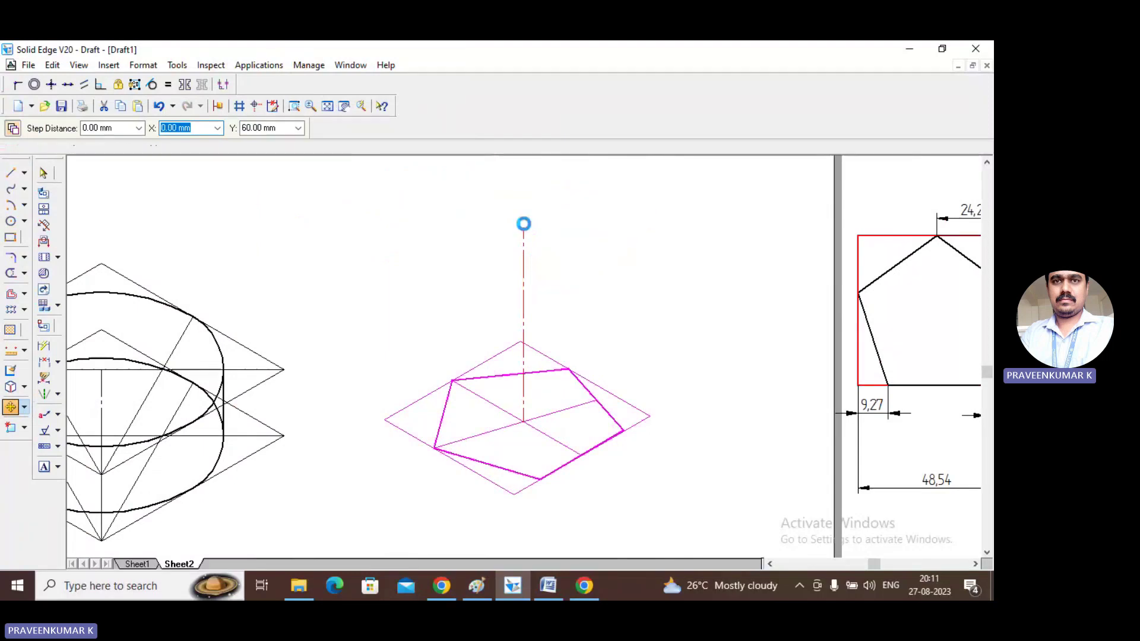
left_click(44, 173)
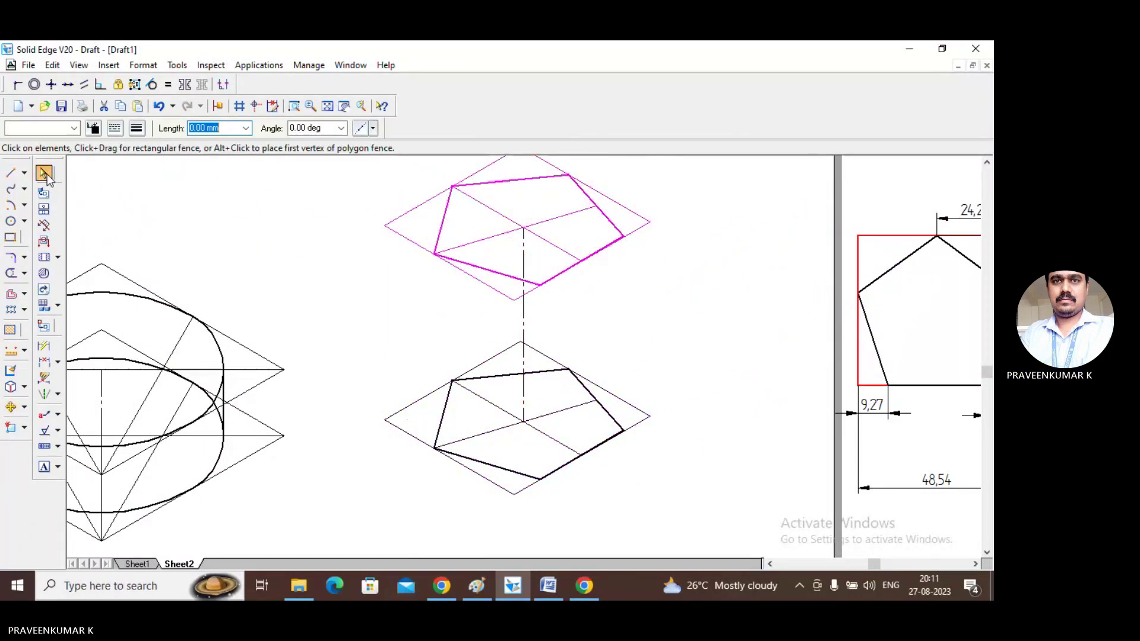
left_click(328, 243)
Step: Draw the prism's five vertical edges with 0.35 mm wide lines joining corresponding vertices of the lower and upper pentagons
left_click(10, 173)
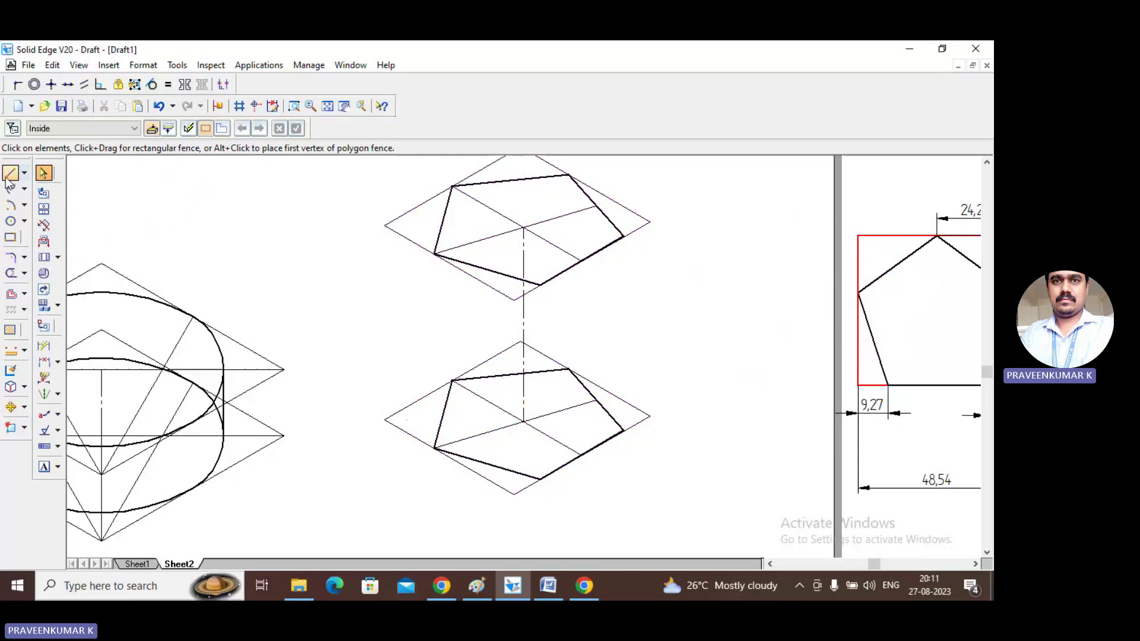
left_click(136, 128)
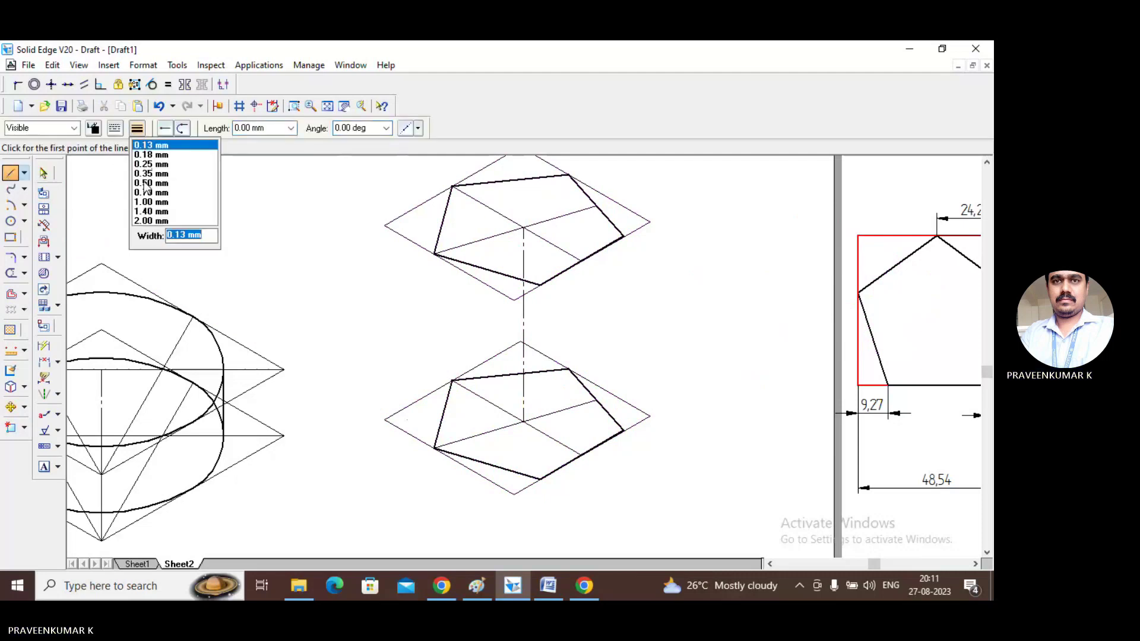
left_click(161, 174)
left_click(435, 254)
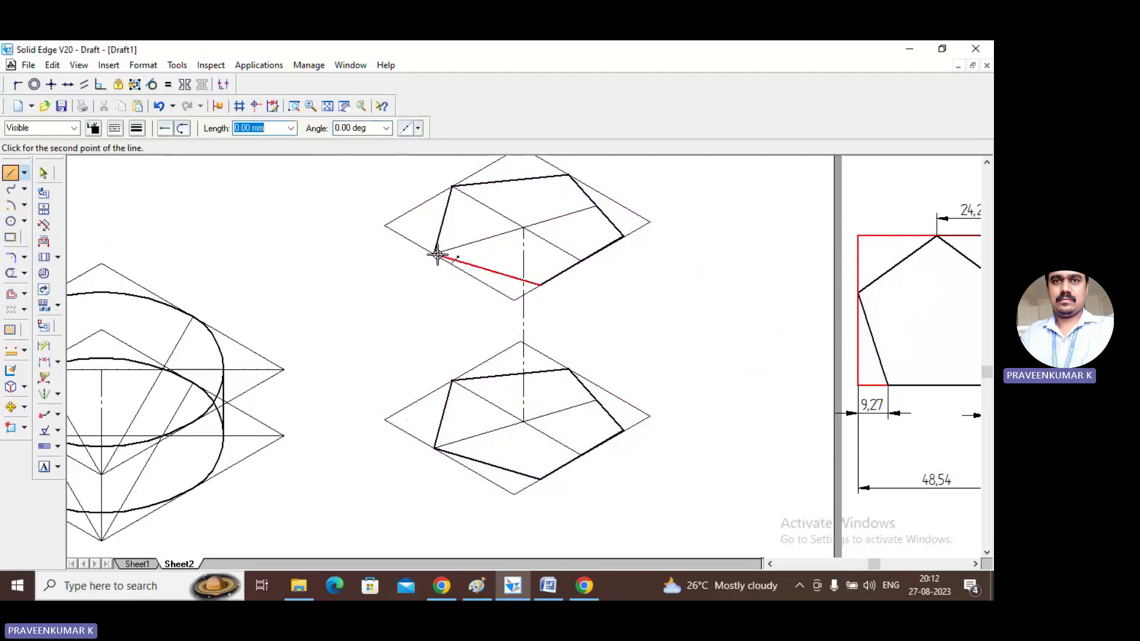
left_click(435, 450)
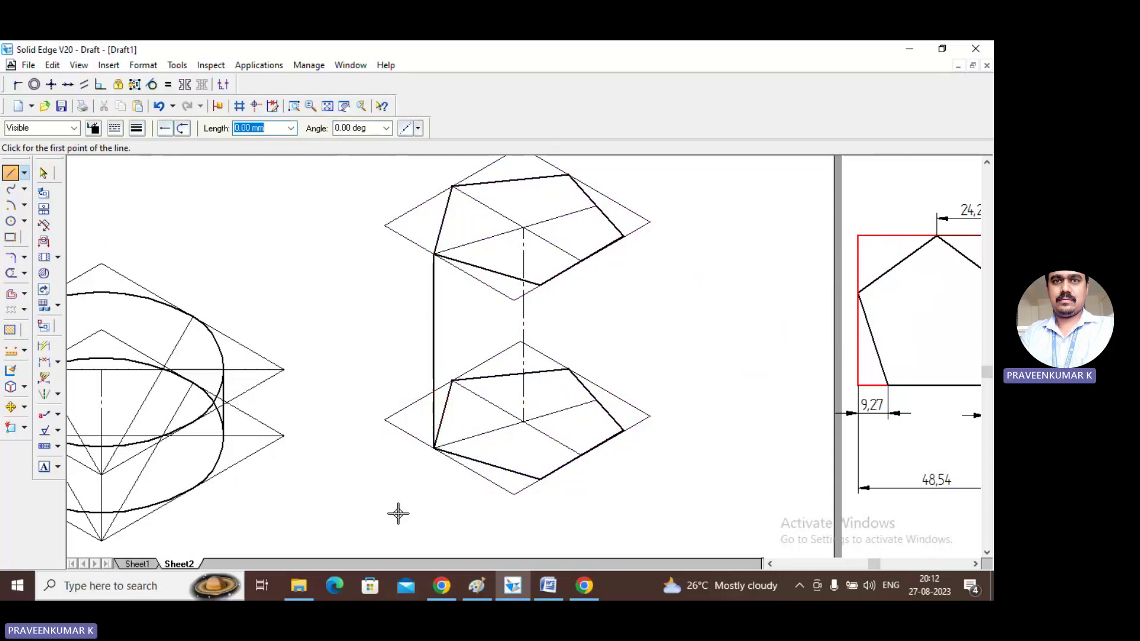
left_click(452, 380)
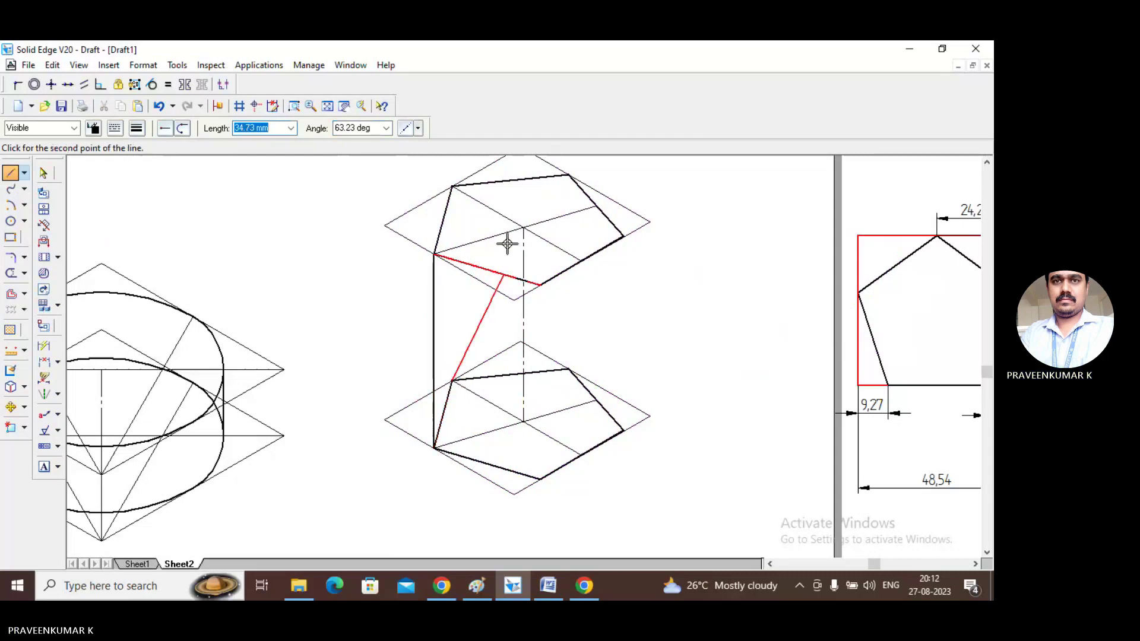
left_click(452, 186)
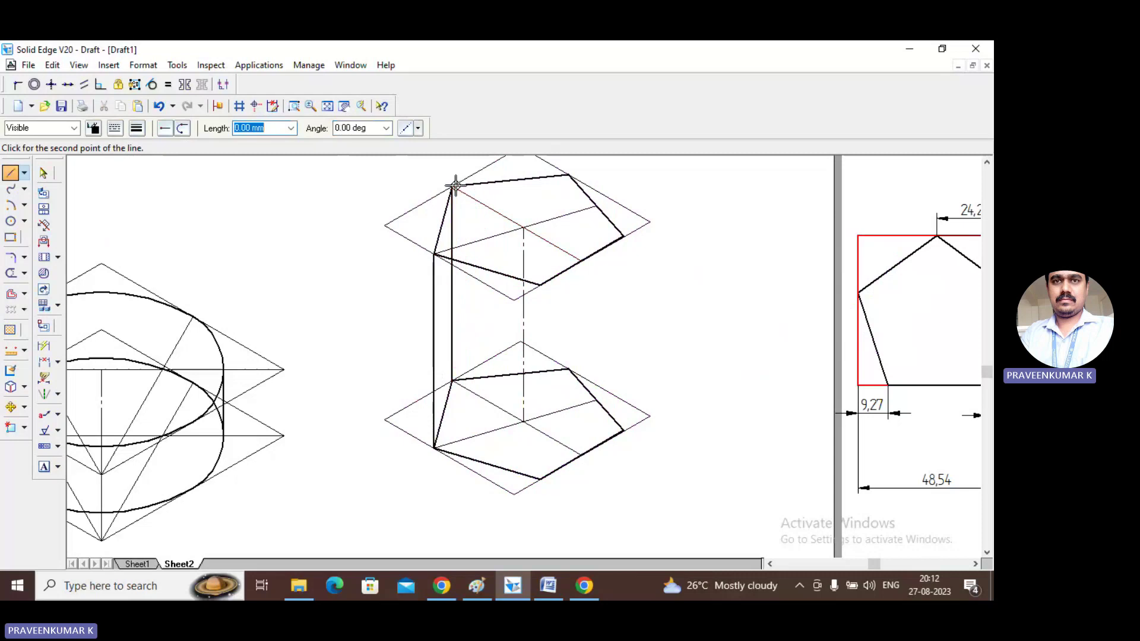
left_click(570, 370)
left_click(568, 175)
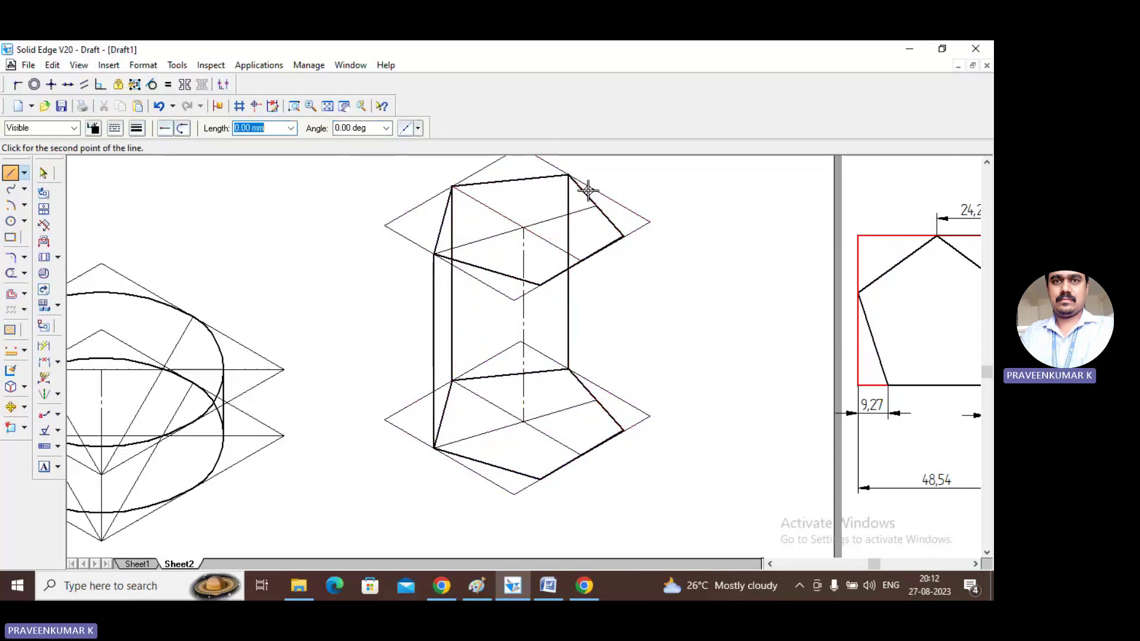
left_click(624, 431)
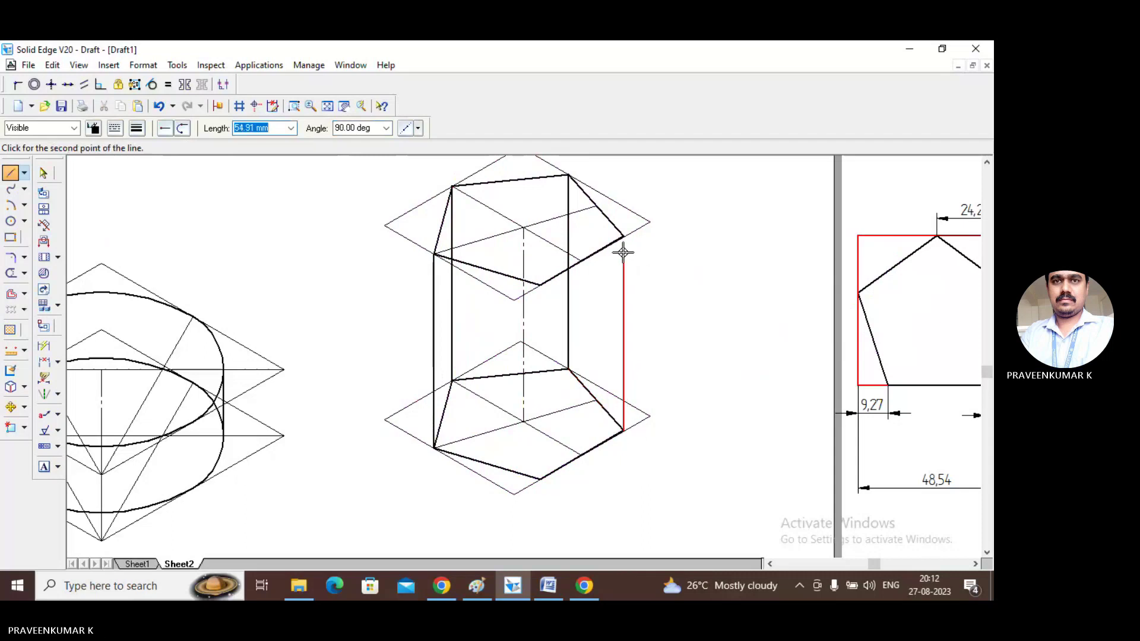
left_click(624, 238)
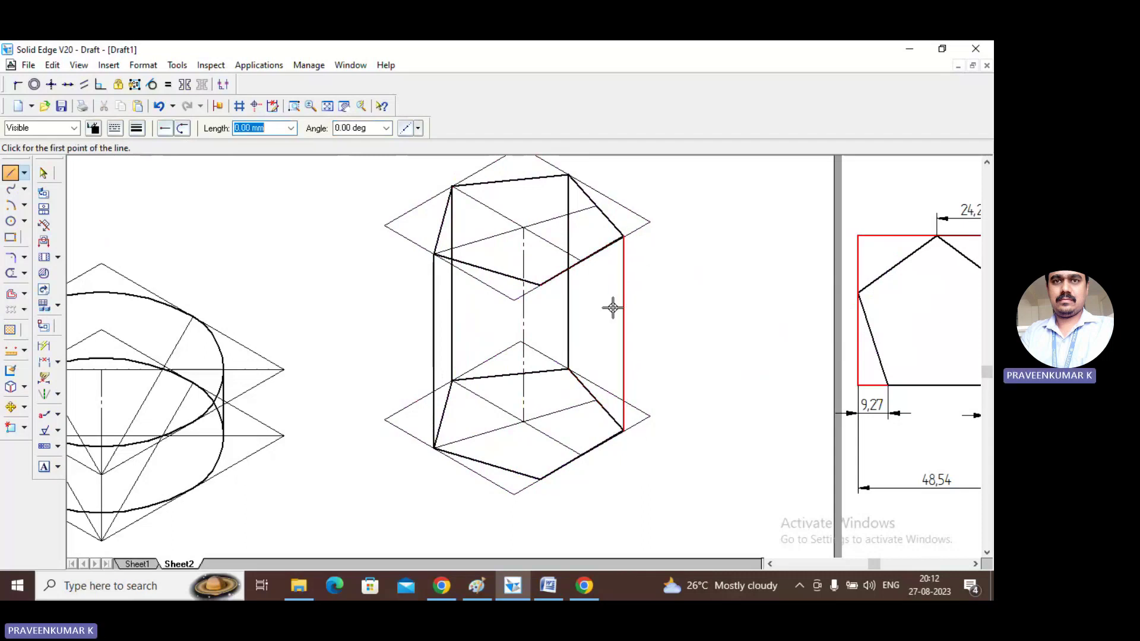
left_click(541, 479)
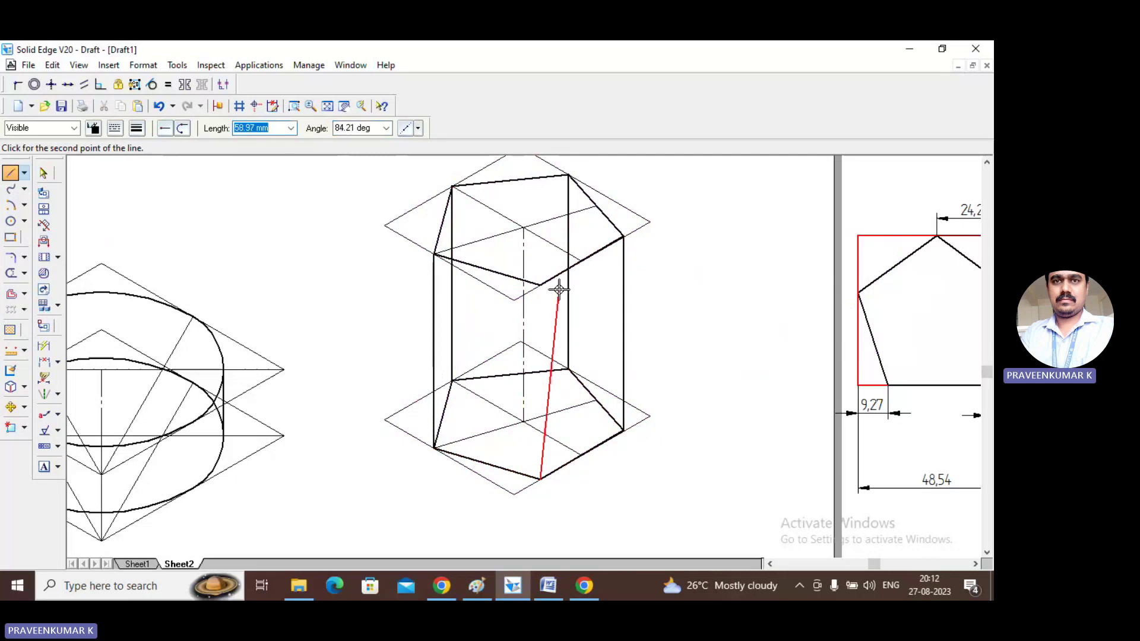
left_click(540, 285)
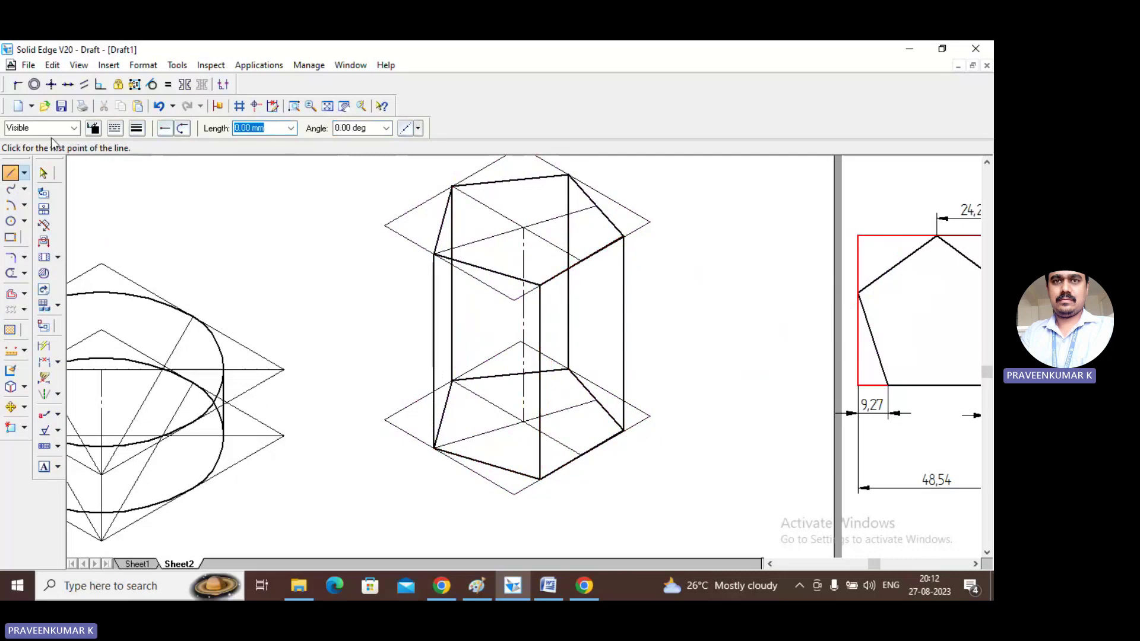
left_click(43, 173)
Step: Scale the entire prism construction by a factor of 0.816 about a point to the left of its upper rhombus
scroll(280, 256, "up", 1)
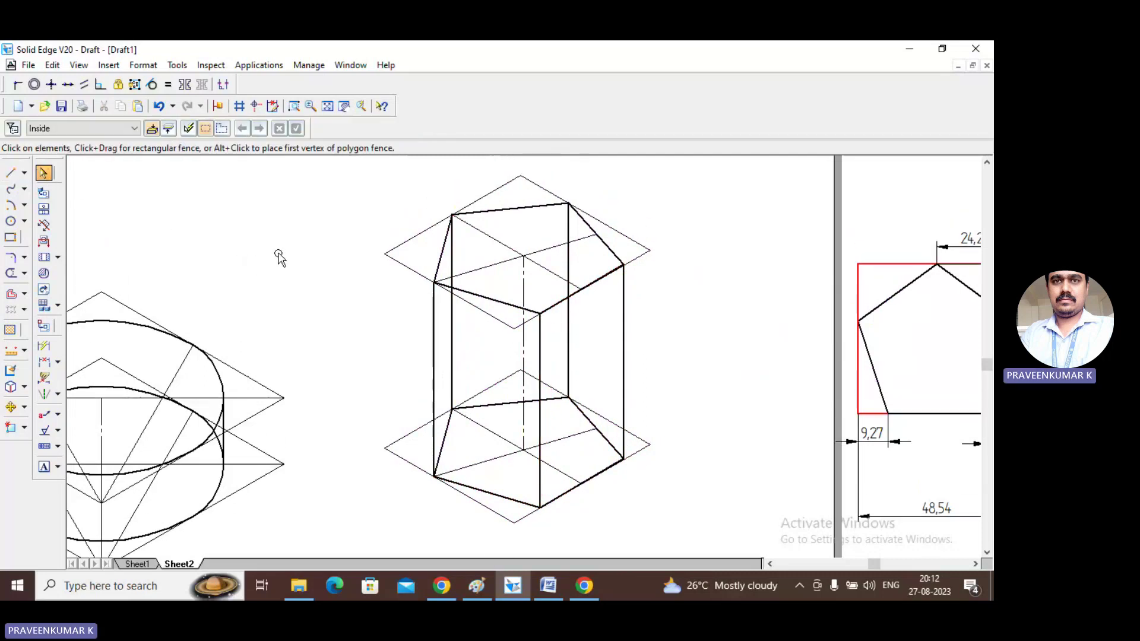
left_click_drag(292, 170, 716, 542)
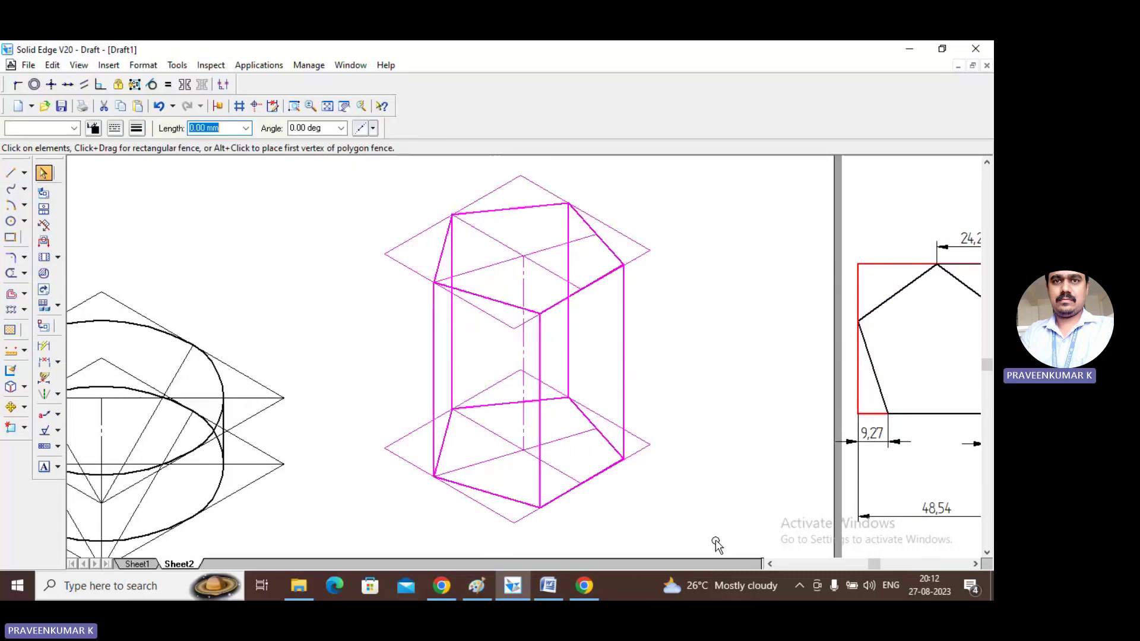
left_click(23, 407)
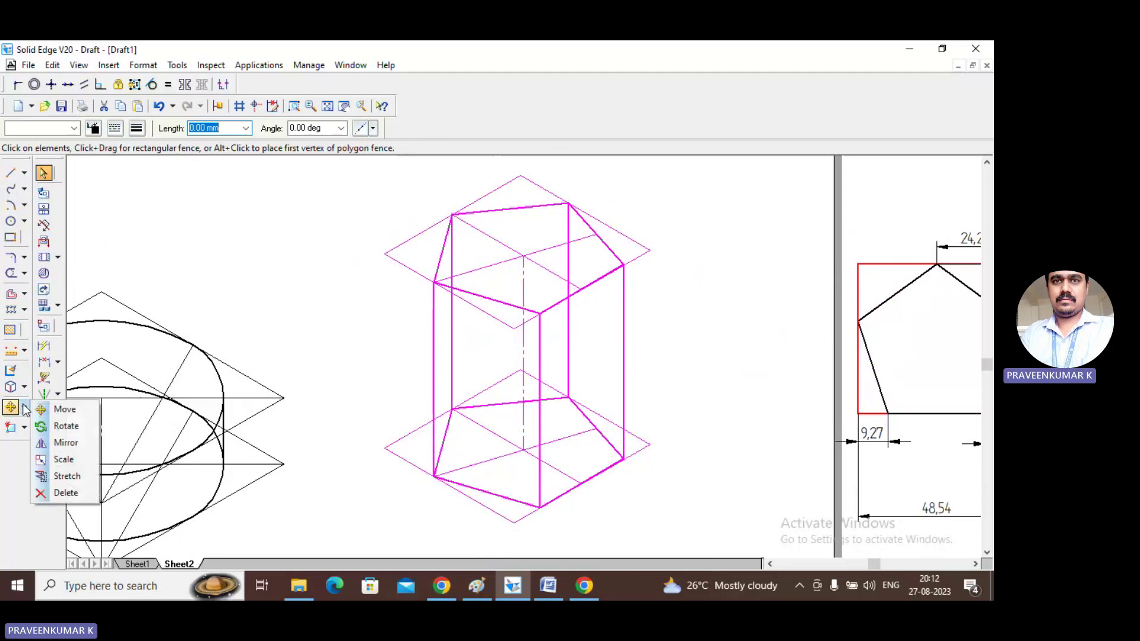
left_click(59, 458)
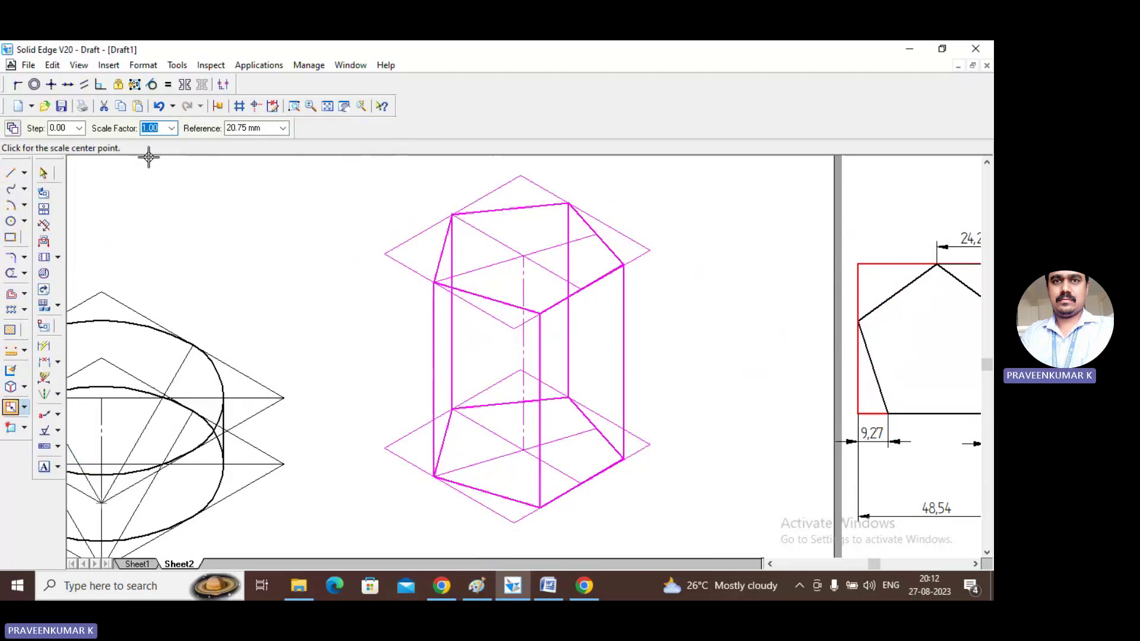
left_click(262, 129)
type("00")
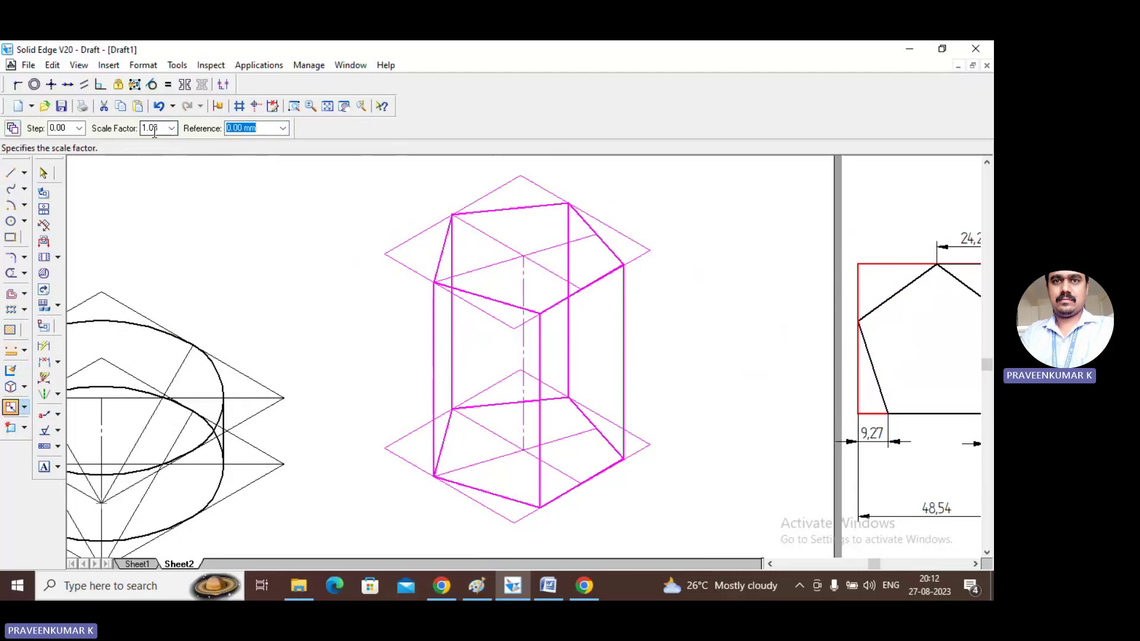
left_click(160, 126)
type("0.81")
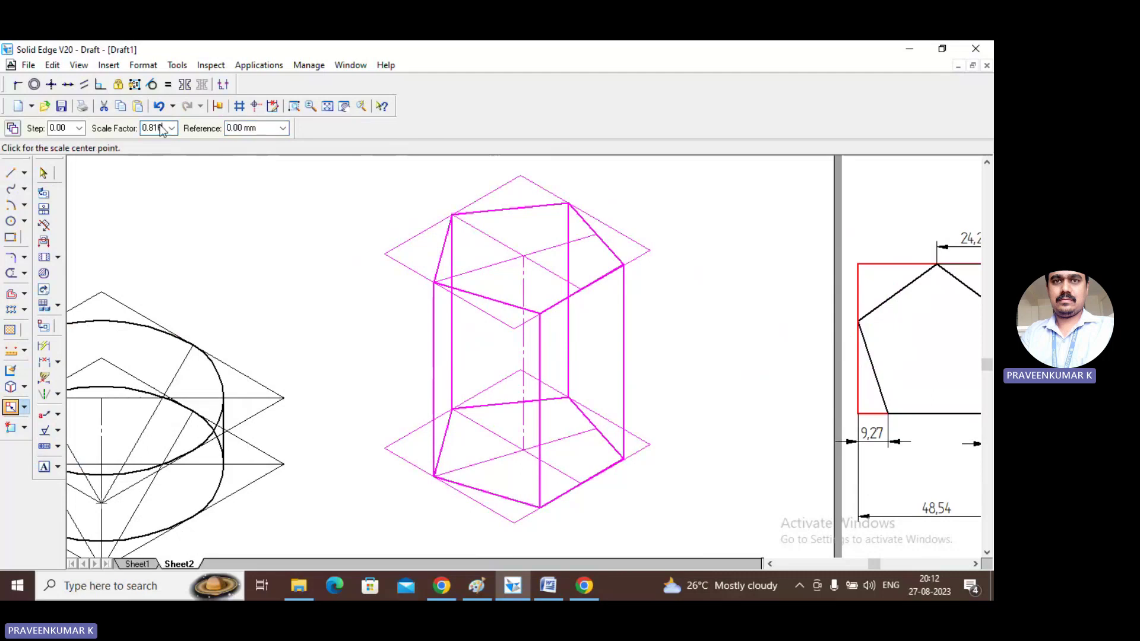
type("6")
key("Return")
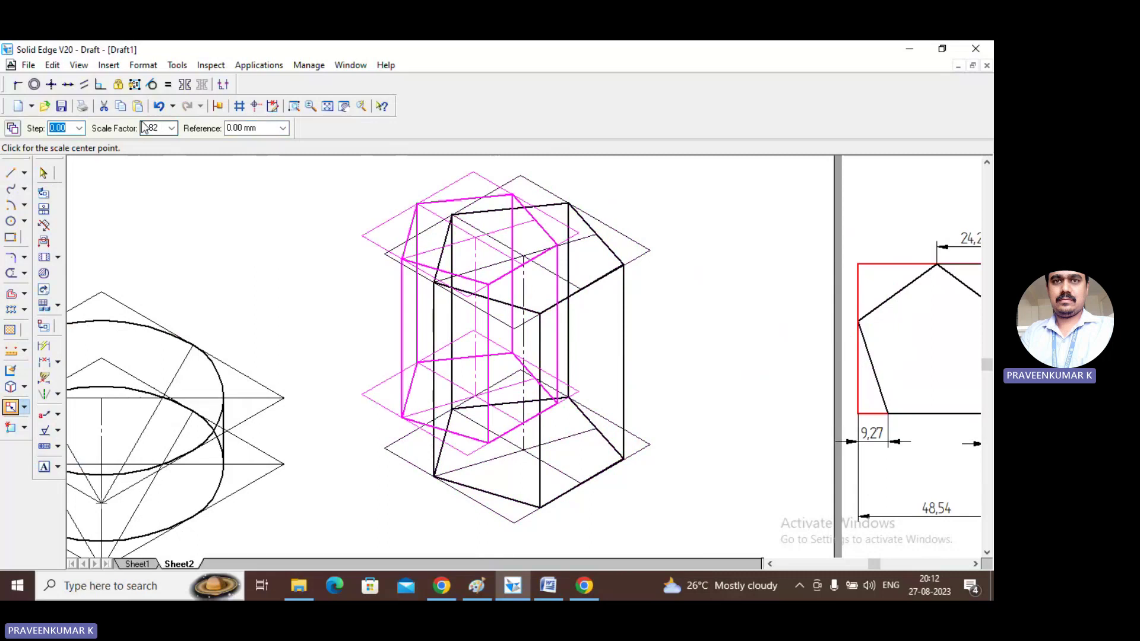
left_click(337, 244)
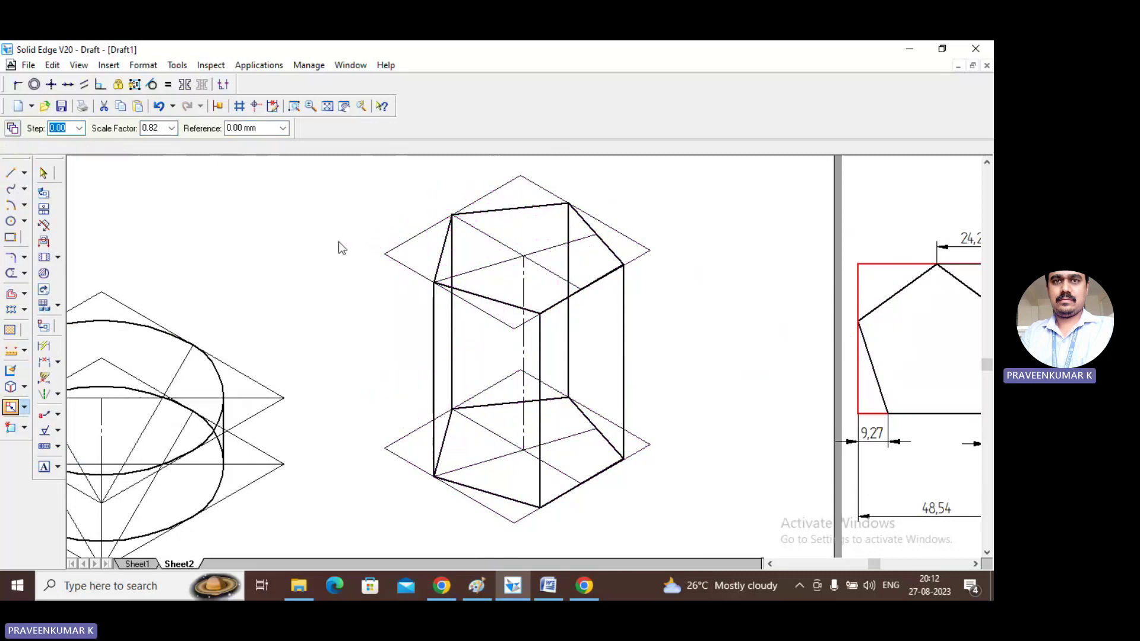
Step: Delete the prism's two hidden rear vertical edges and the three hidden edges of its lower pentagon
left_click(43, 173)
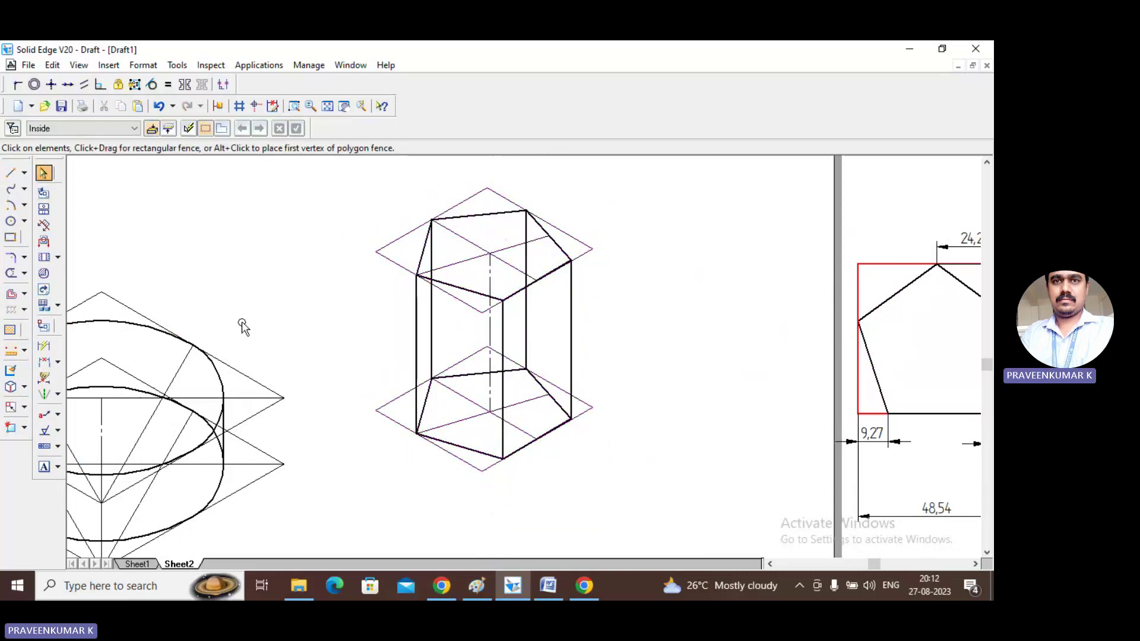
left_click(435, 330)
key("Escape")
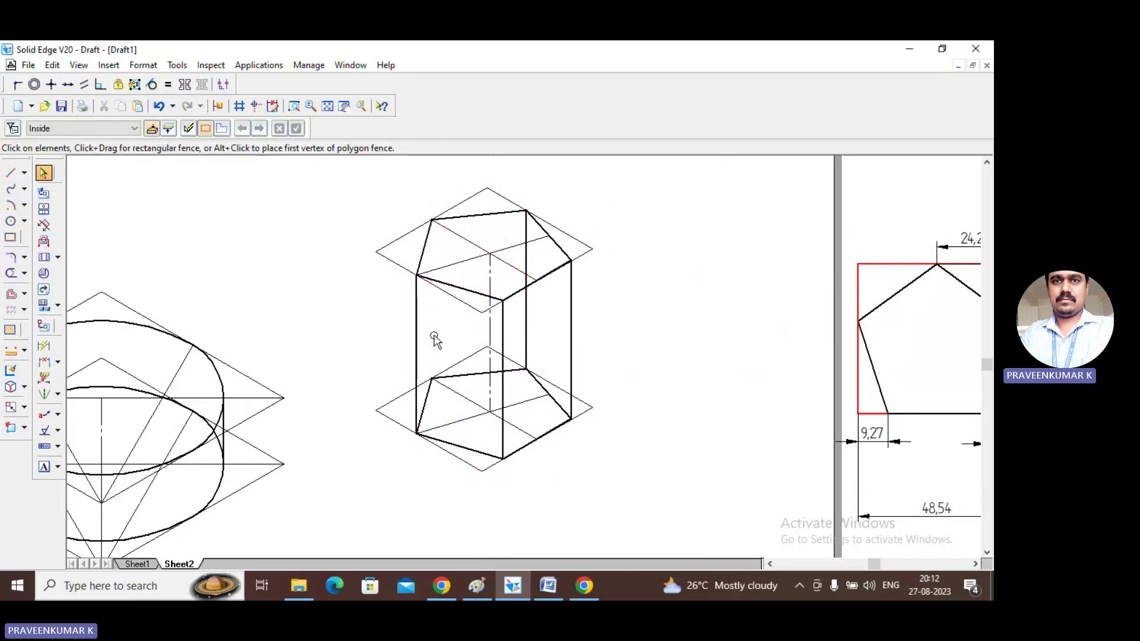
left_click(428, 410)
key("Delete")
left_click(465, 373)
key("Delete")
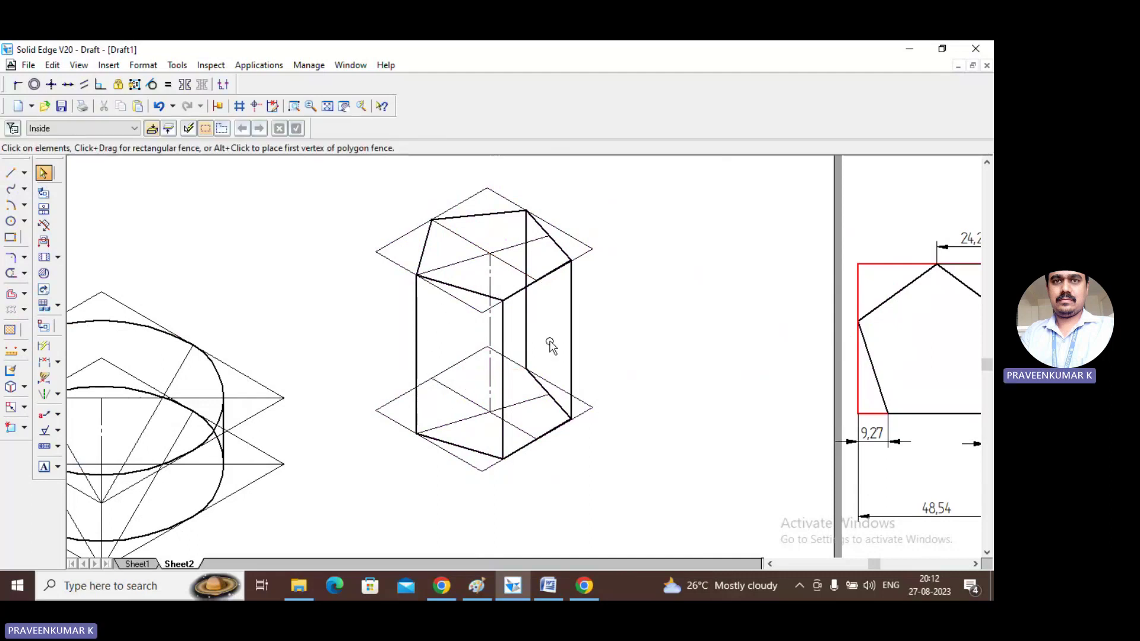
left_click(560, 409)
key("Delete")
left_click(525, 349)
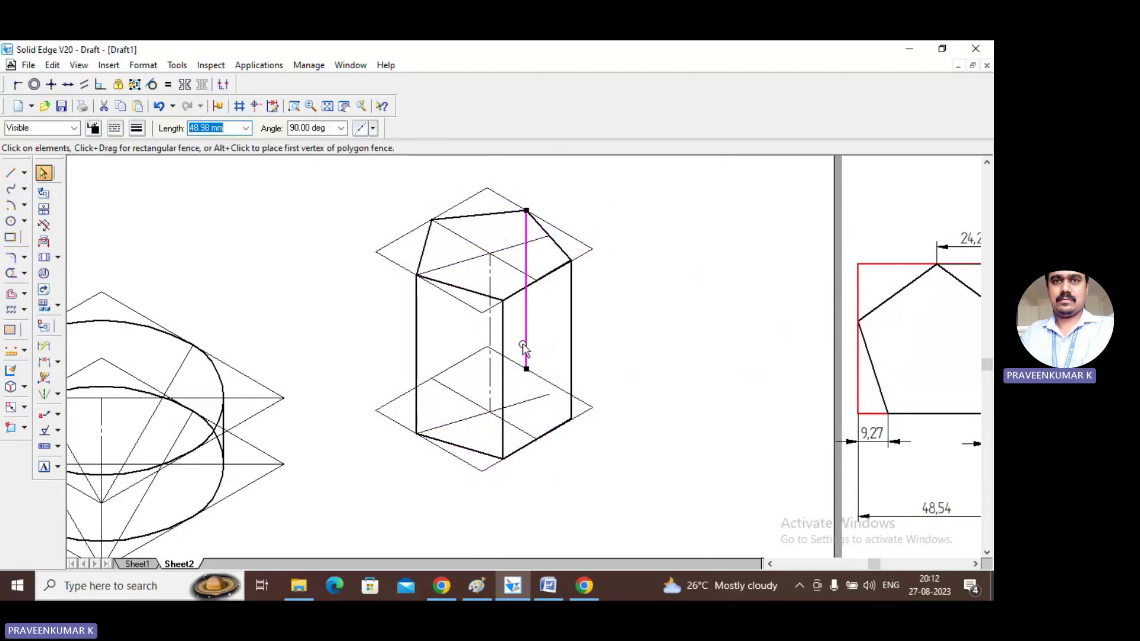
key("Delete")
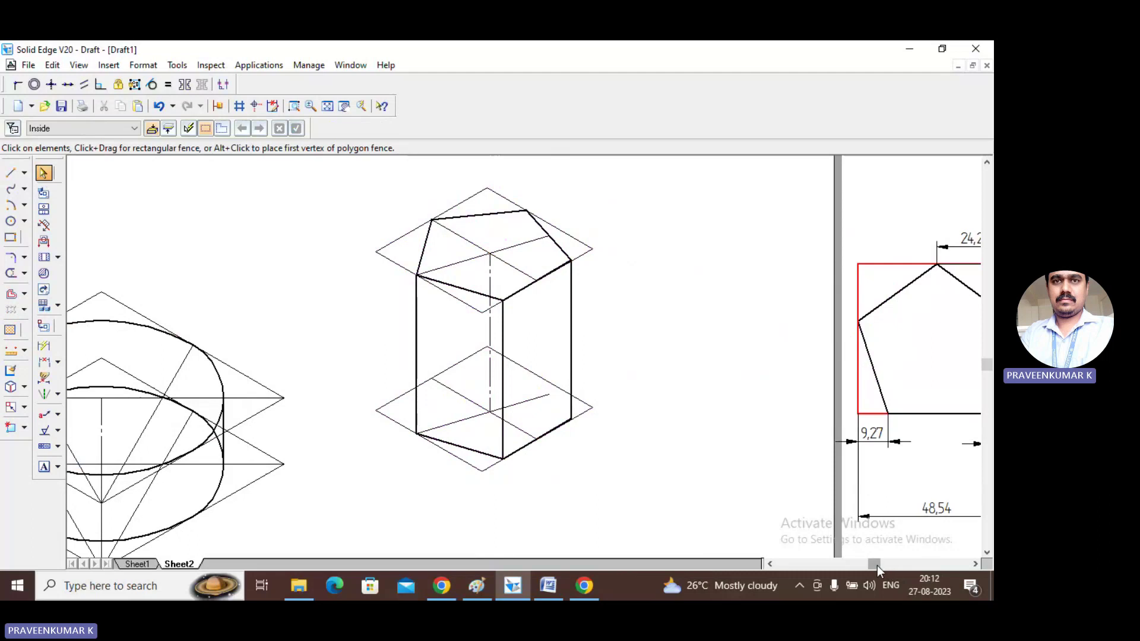
left_click_drag(878, 565, 864, 569)
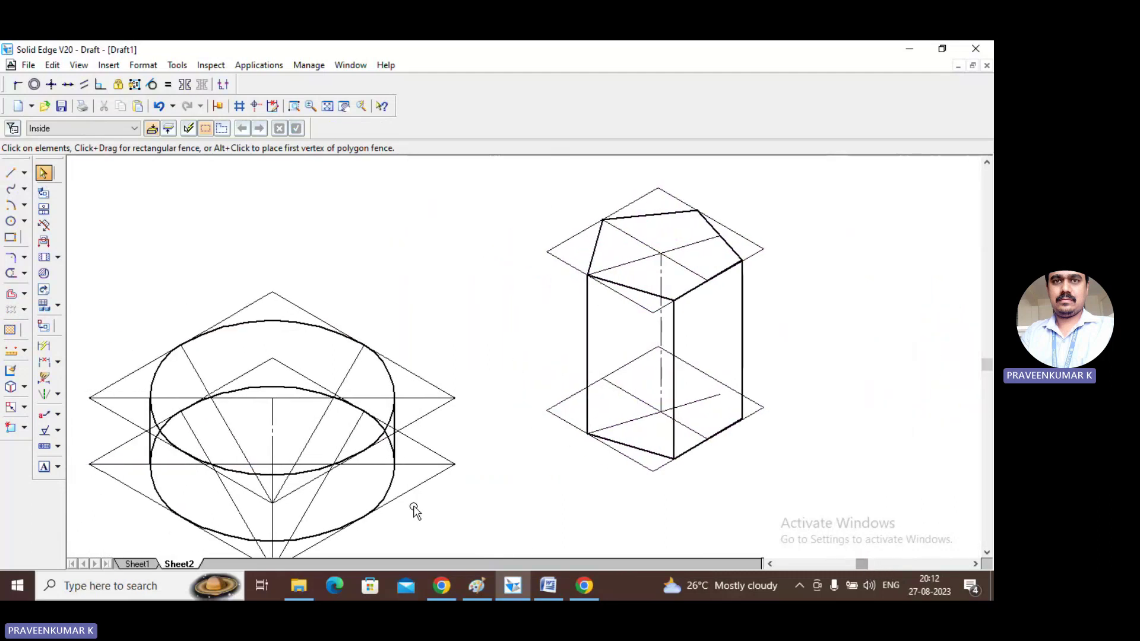
left_click(245, 310)
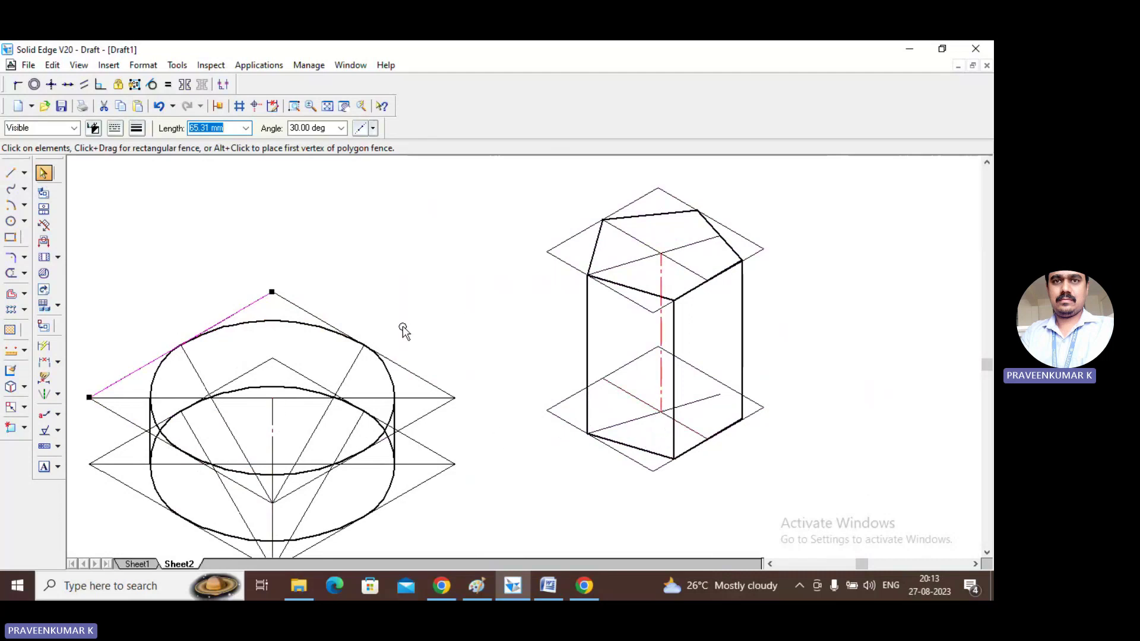
scroll(434, 212, "down", 2)
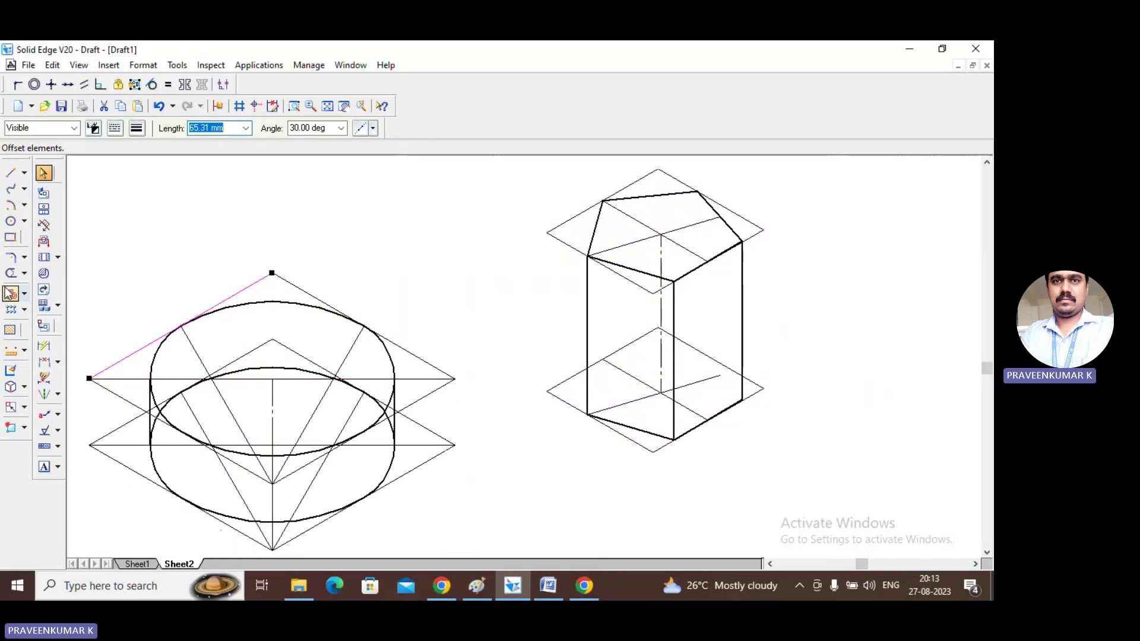
left_click(13, 415)
left_click(63, 407)
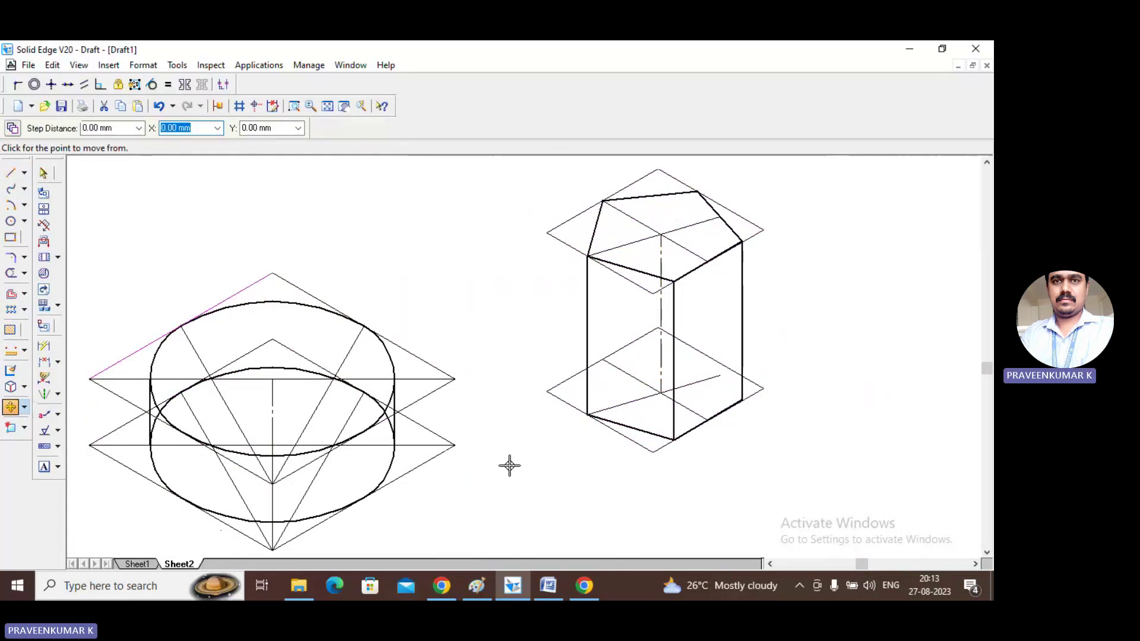
left_click(835, 217)
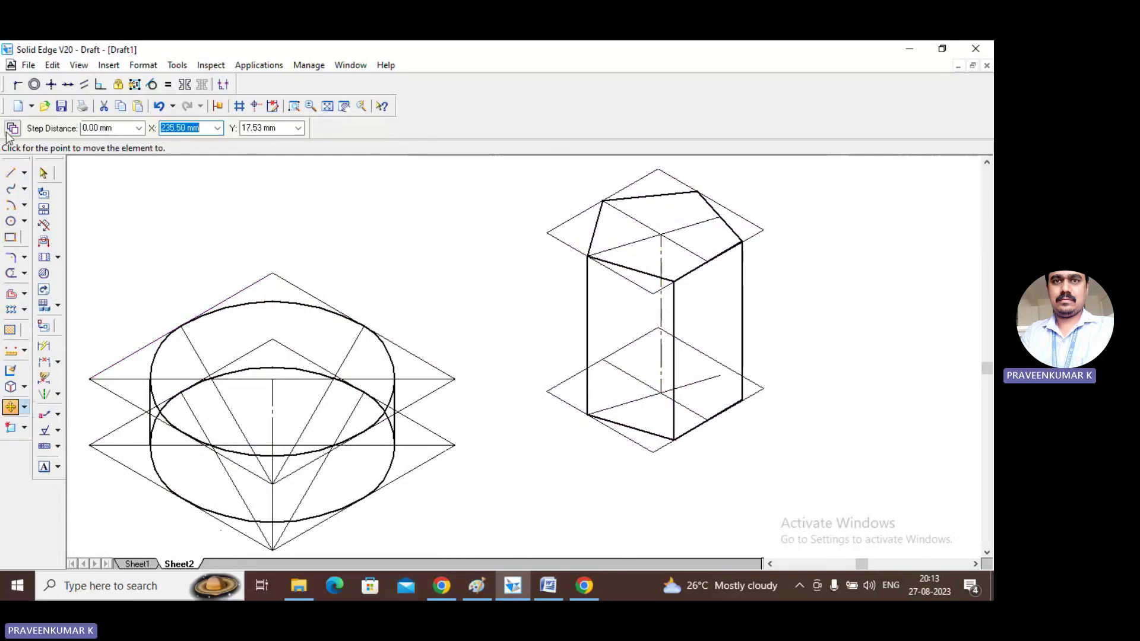
key("Escape")
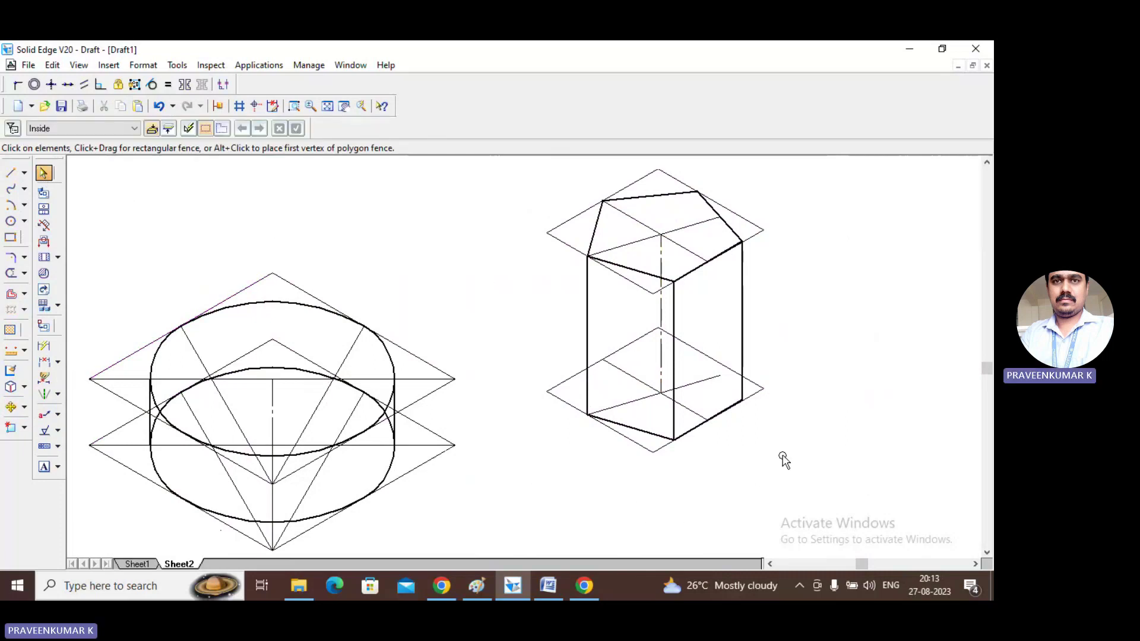
Step: Move the entire prism from the centre of its lower pentagon to the centre of the cylinder's upper ellipse
left_click_drag(846, 191, 845, 165)
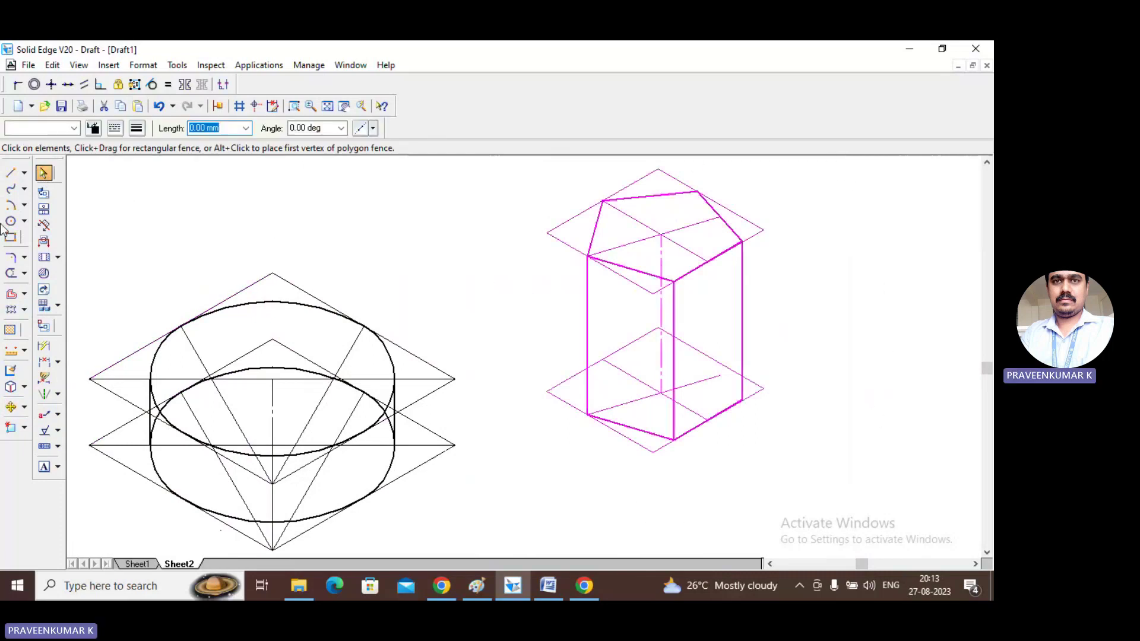
left_click(10, 406)
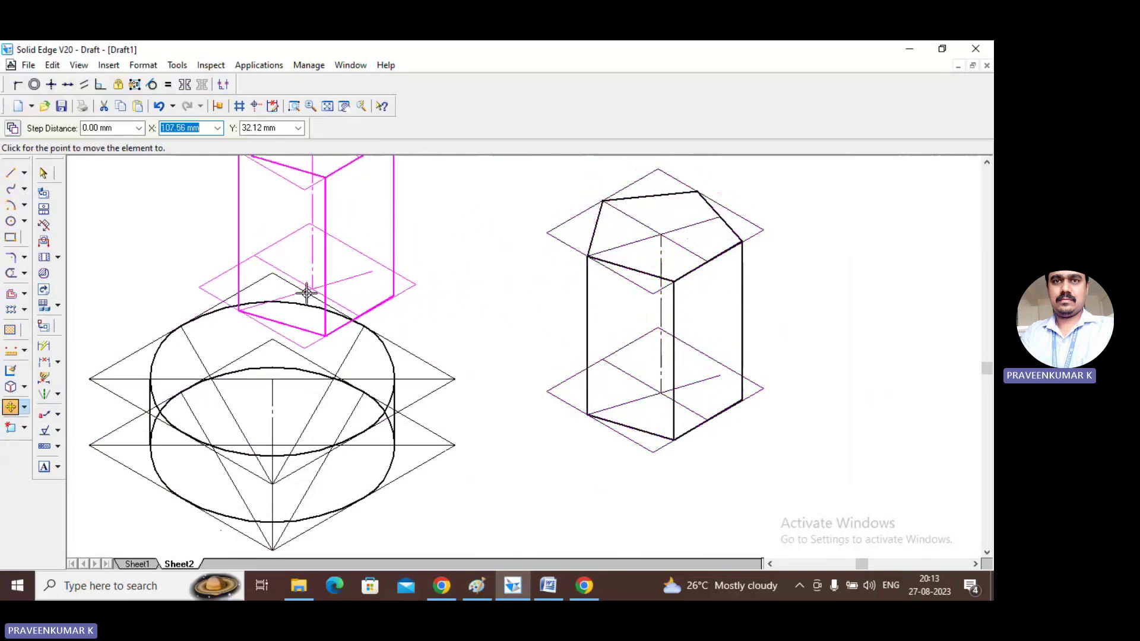
left_click(273, 380)
left_click(656, 318)
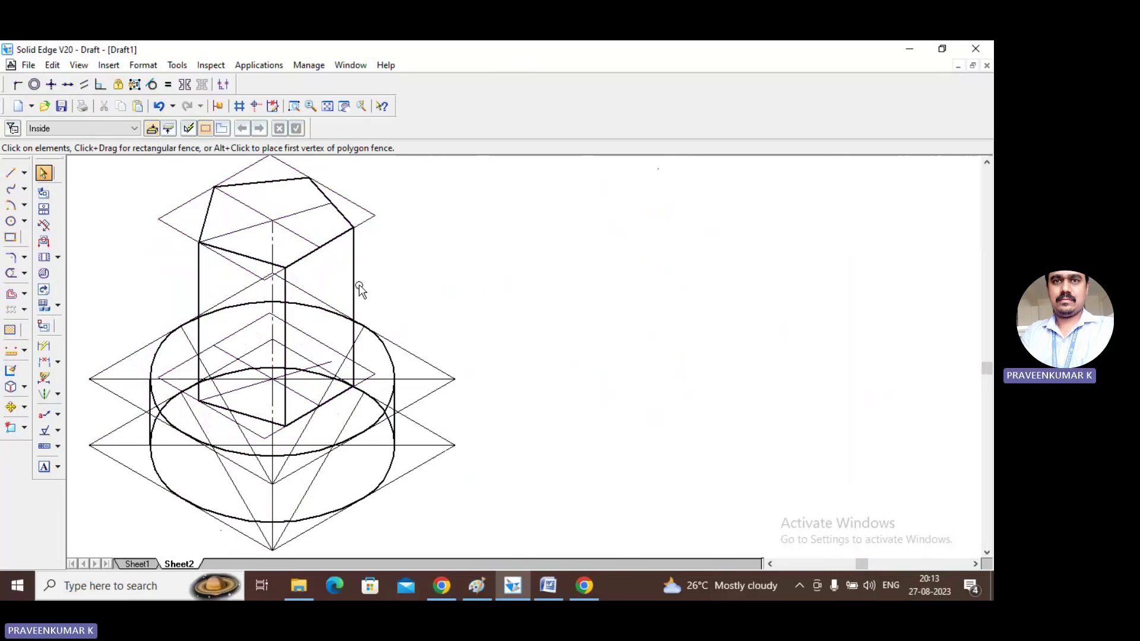
Step: Trim the hidden rear arcs of the cylinder's lower ellipse from its left side across to the prism's right edge, undoing the last trim
left_click(11, 274)
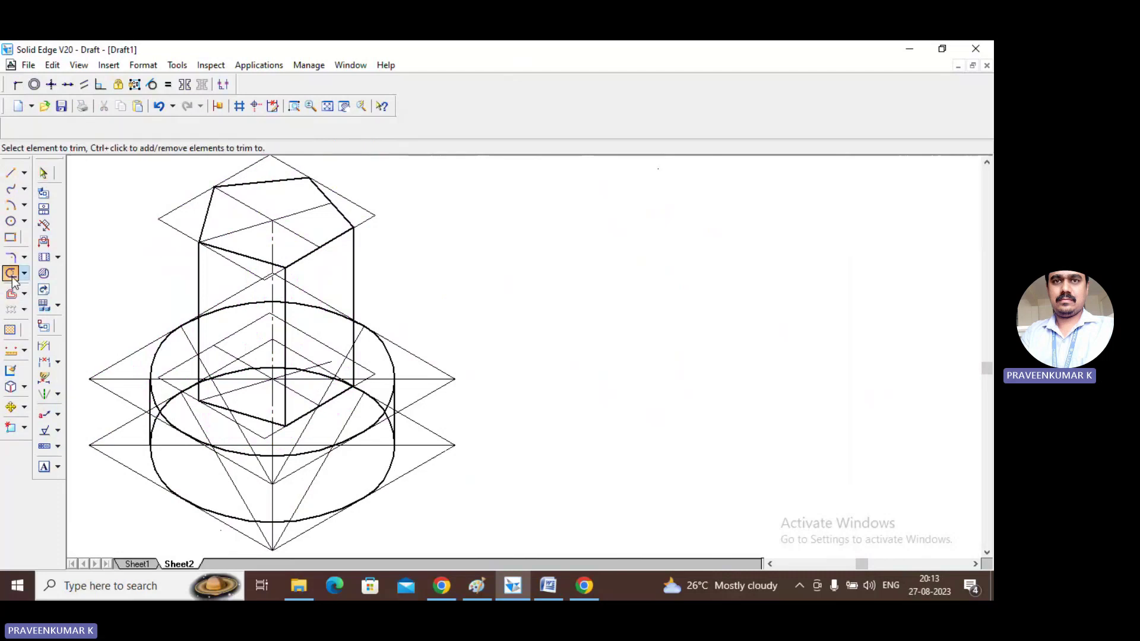
mouse_move(150, 423)
left_mouse_down()
mouse_move(166, 445)
mouse_move(176, 429)
mouse_move(168, 400)
mouse_move(160, 407)
left_mouse_up()
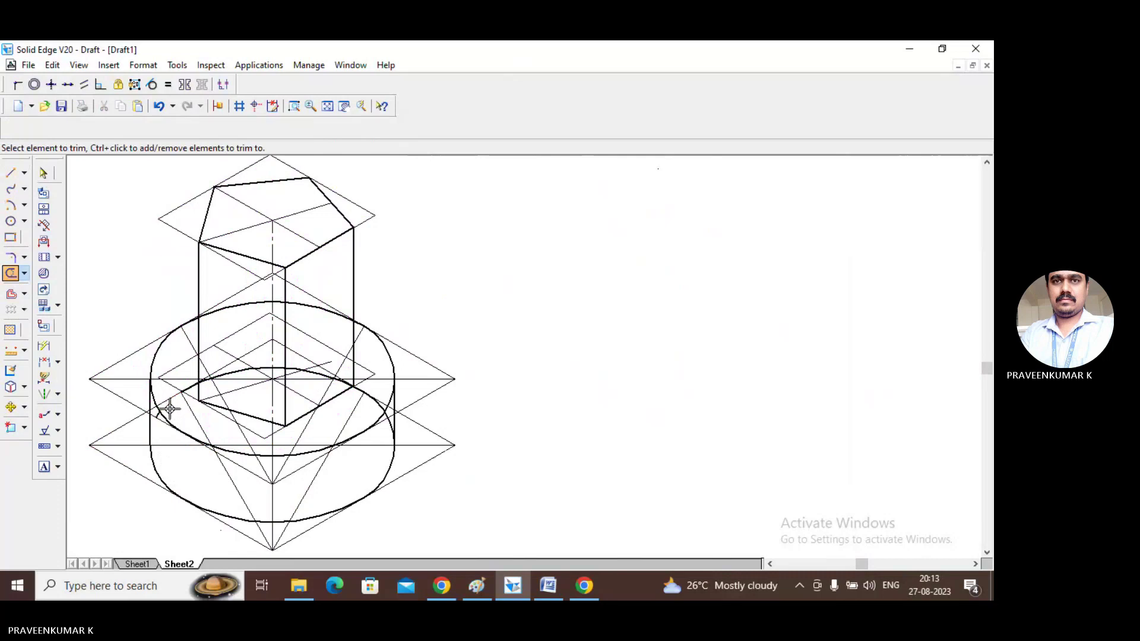
left_click(187, 389)
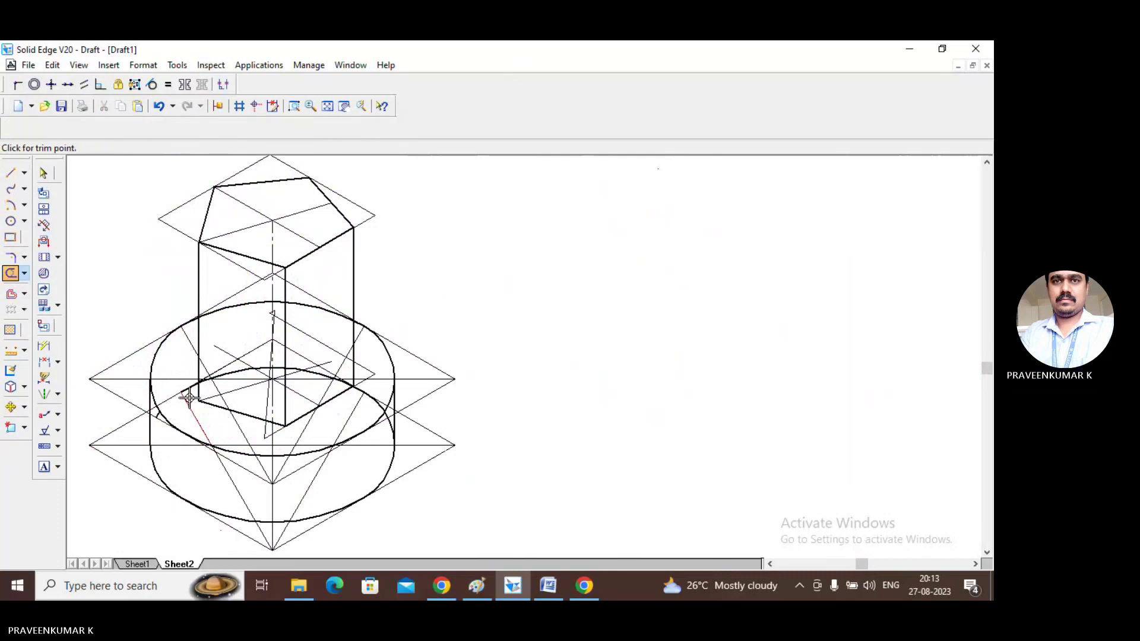
left_click(237, 371)
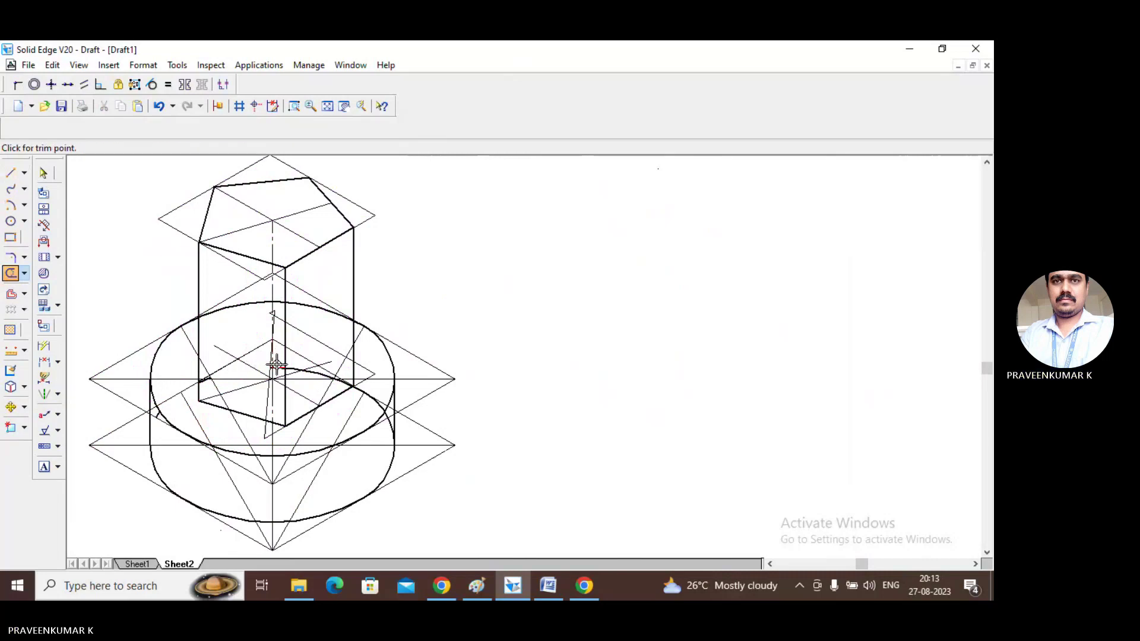
left_click_drag(283, 367, 295, 368)
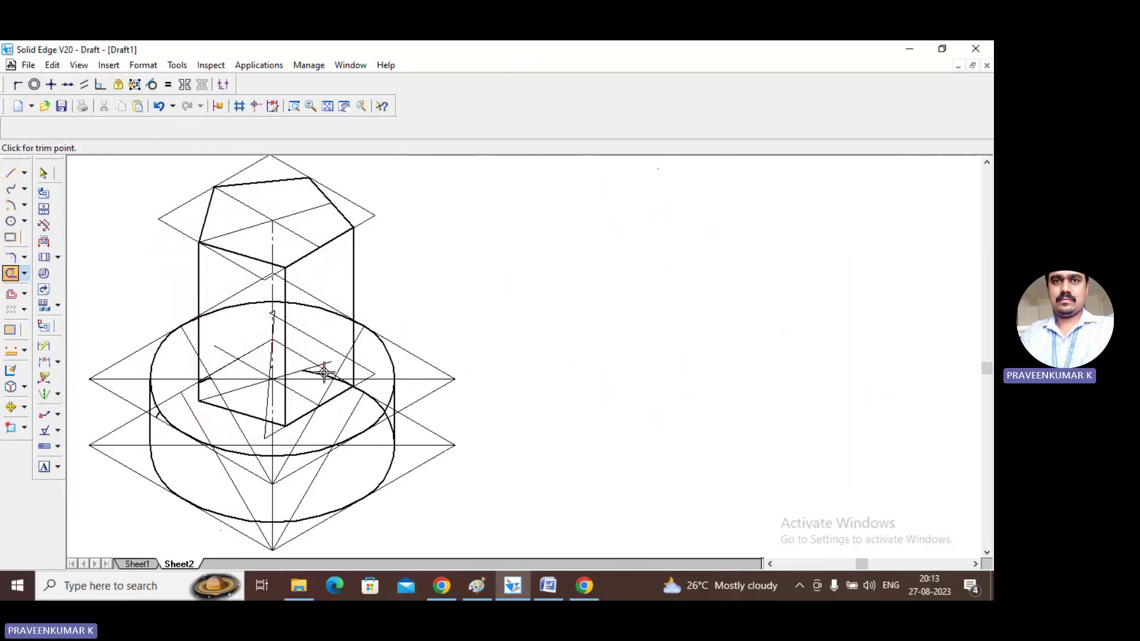
left_click(318, 373)
left_click(331, 402)
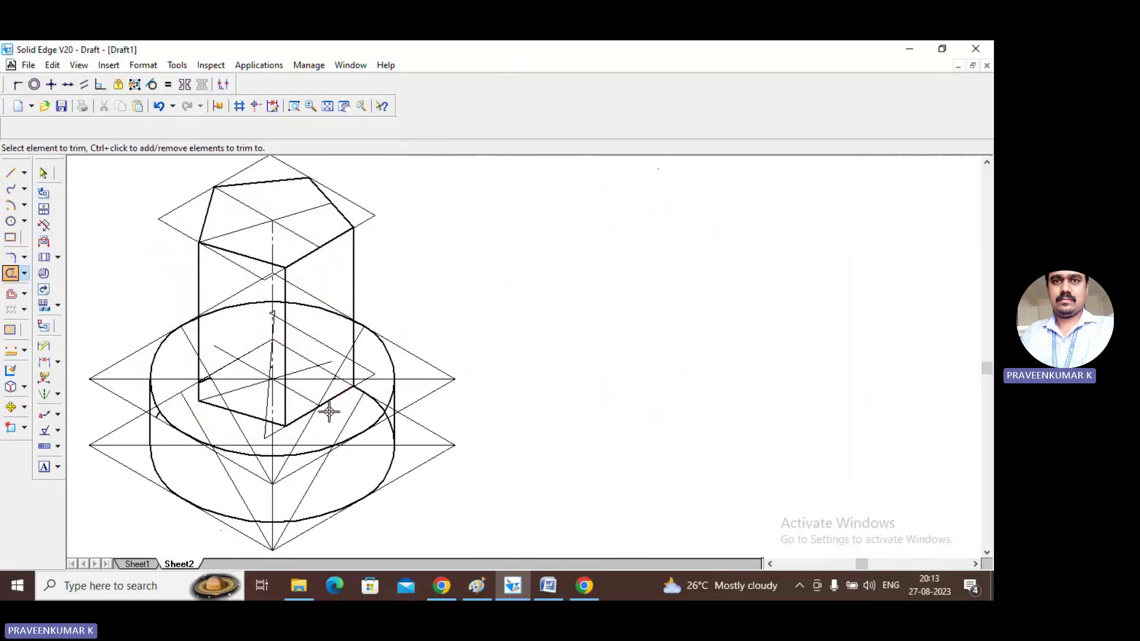
left_click(329, 445)
left_click(206, 382)
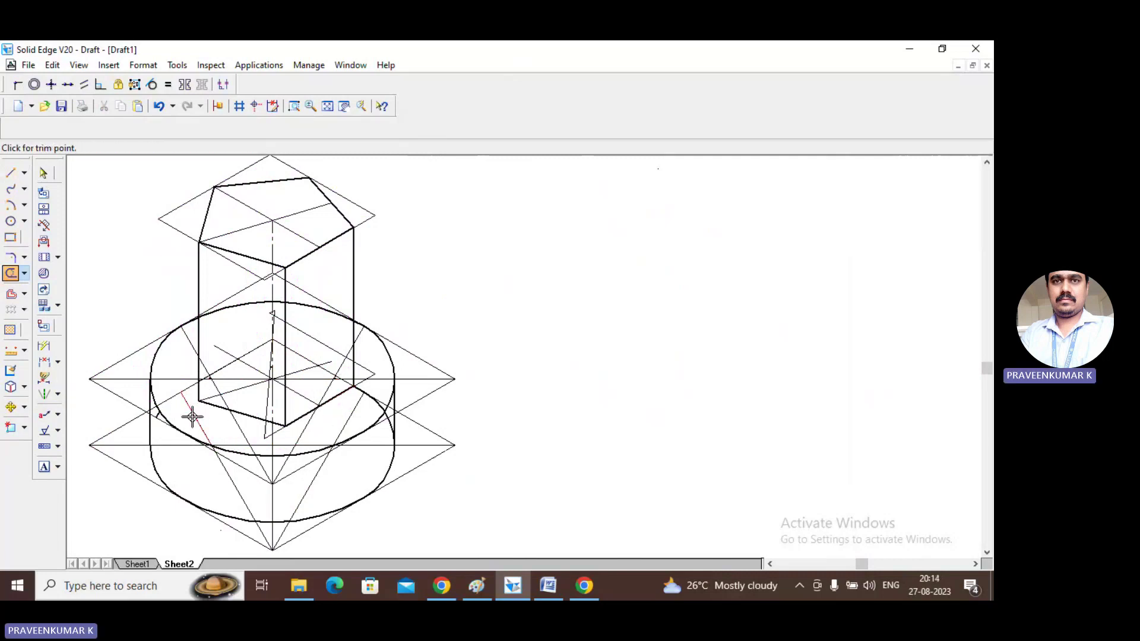
left_click_drag(157, 416, 147, 458)
key("ctrl+z")
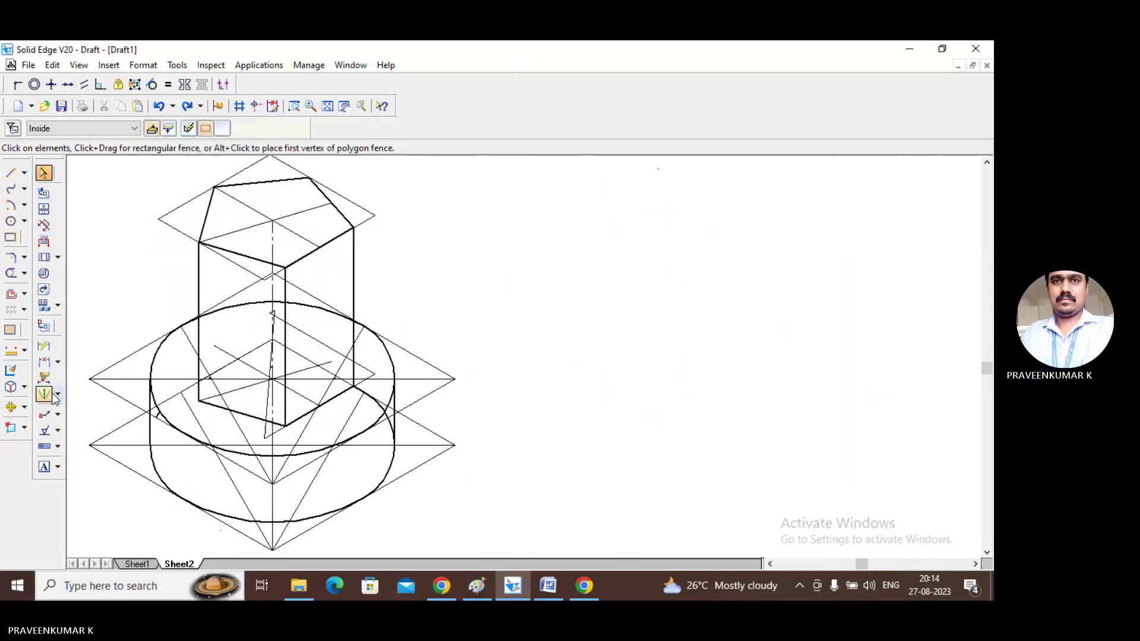
Step: Trim the leftover arc stub at the cylinder's left side and the upper ellipse's rear arc hidden behind the prism
left_click(293, 106)
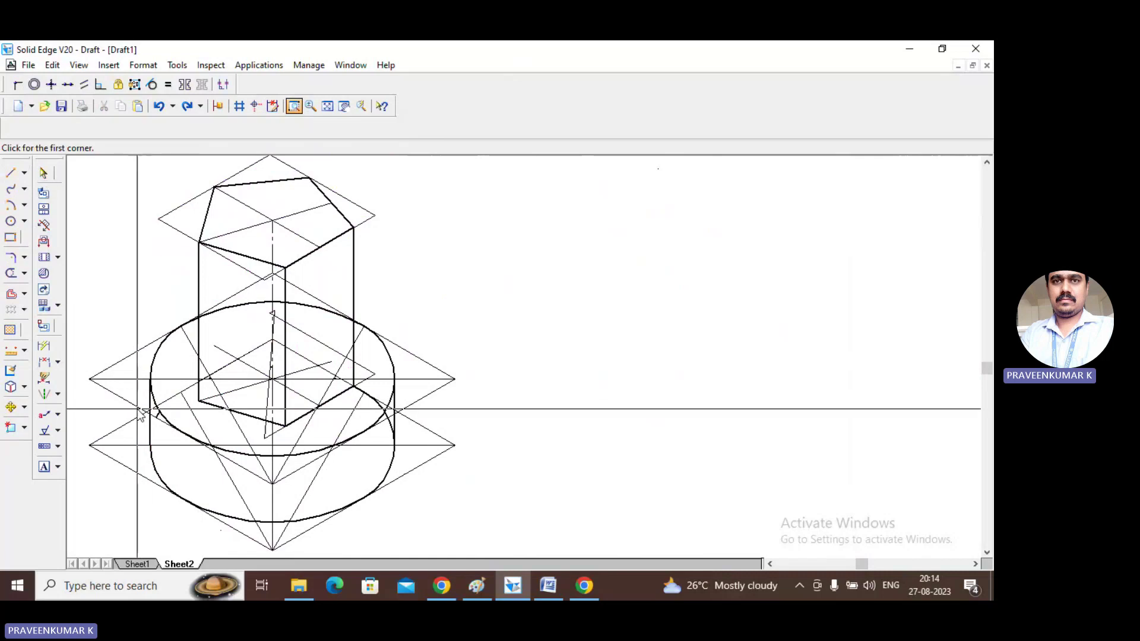
mouse_move(286, 398)
left_mouse_down()
mouse_move(148, 415)
mouse_move(176, 425)
left_mouse_up()
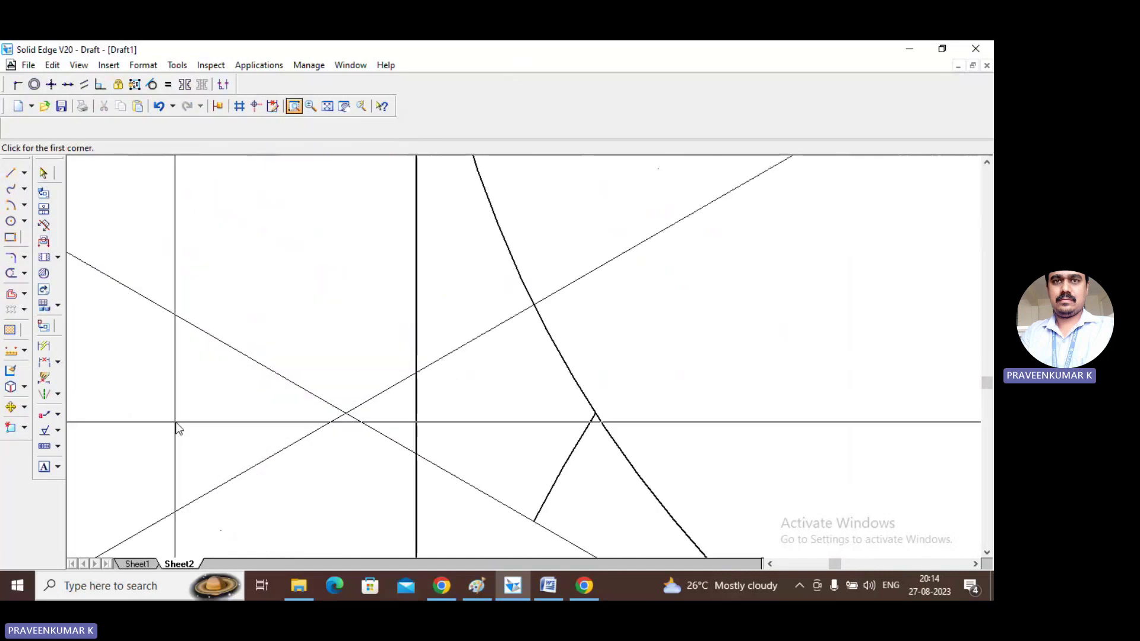
left_click(11, 273)
left_click(552, 474)
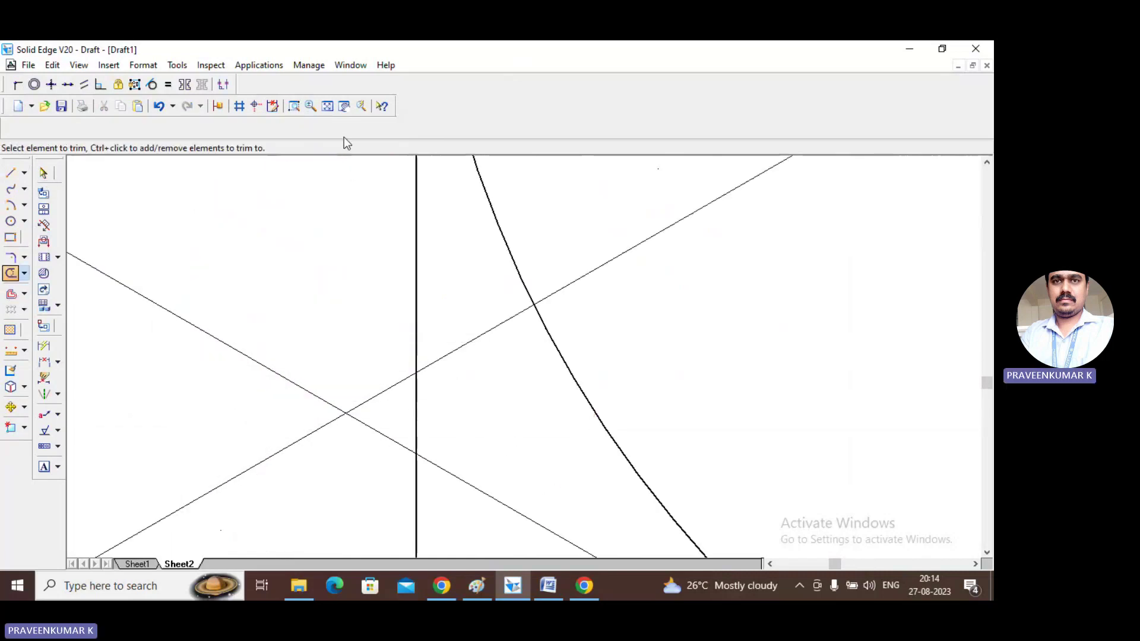
left_click(327, 106)
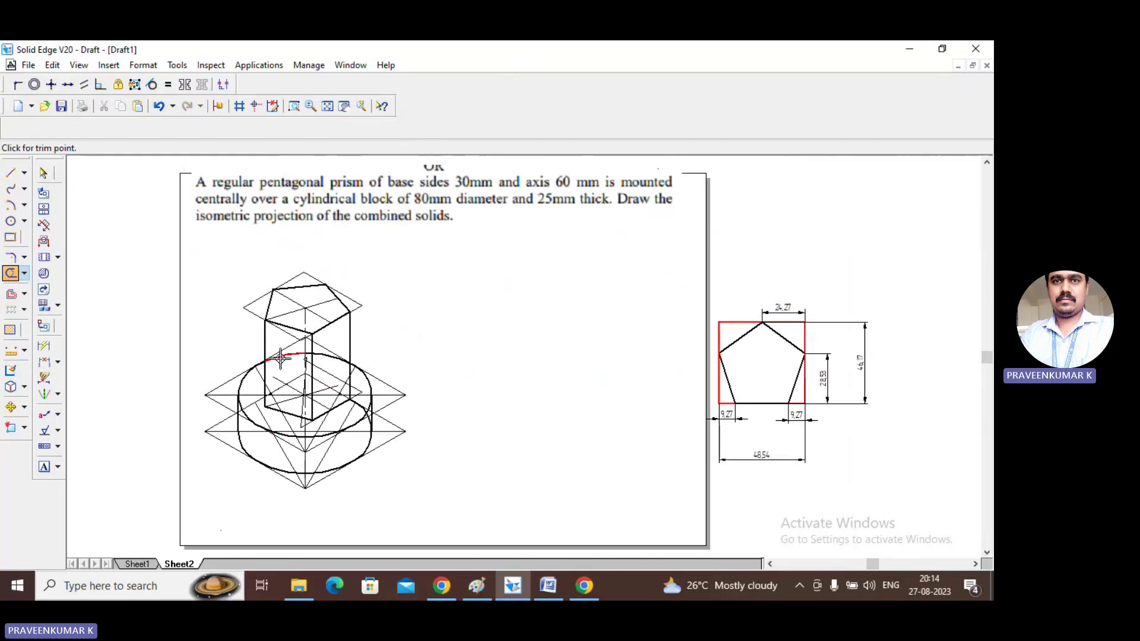
left_click(325, 361)
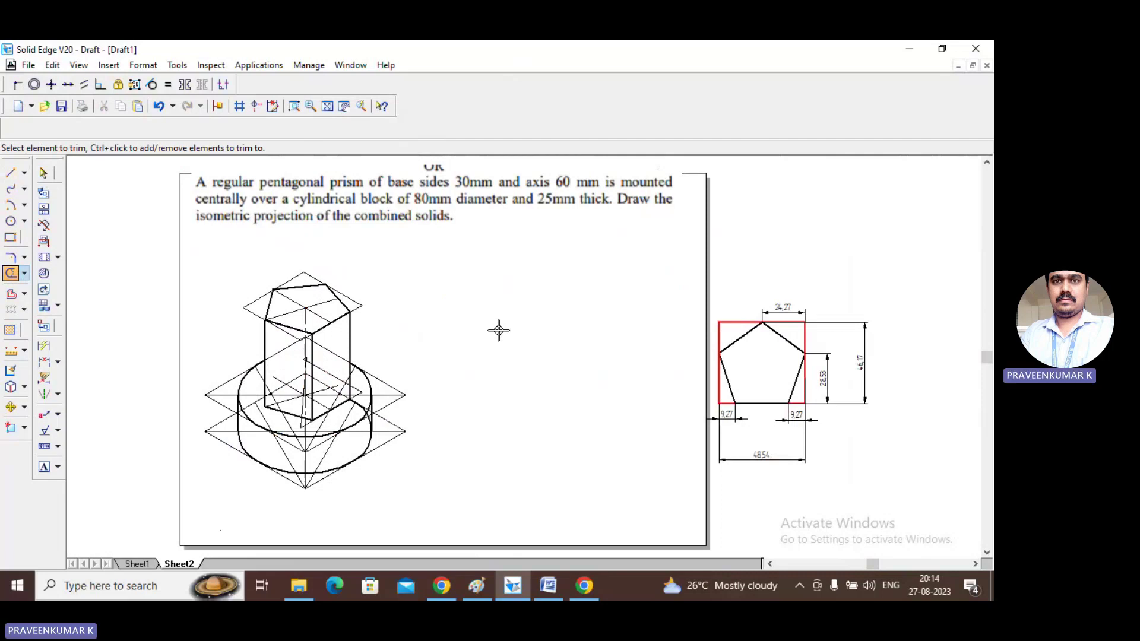
Step: Trim the remaining hidden arc of the cylinder's lower ellipse between the prism's right edge and the cylinder's right side
left_click(297, 106)
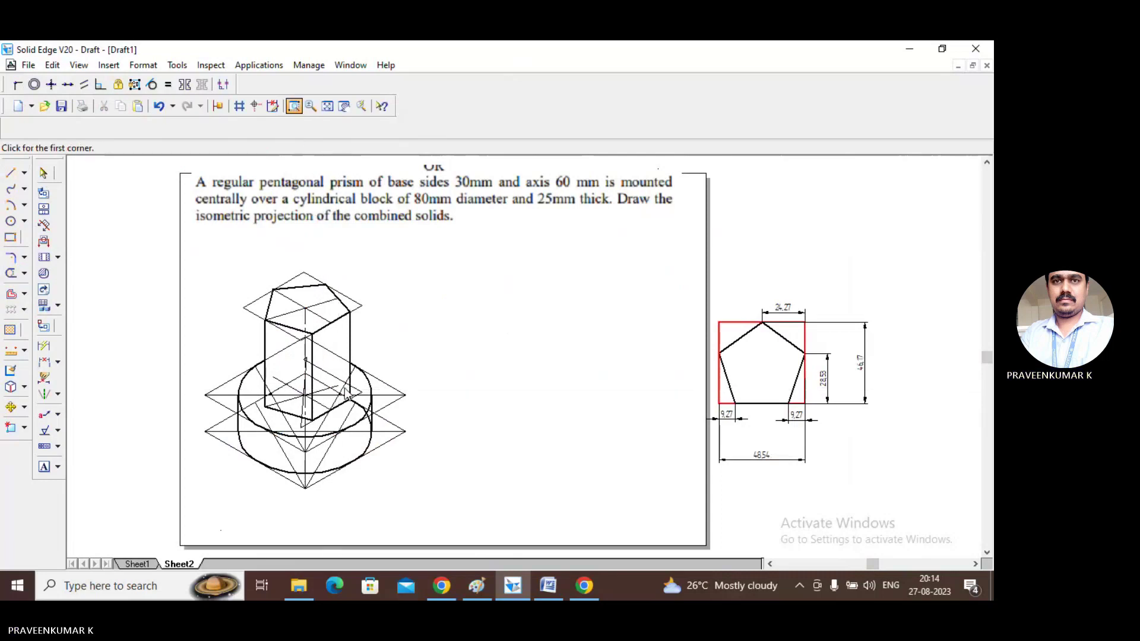
left_click_drag(347, 392, 399, 455)
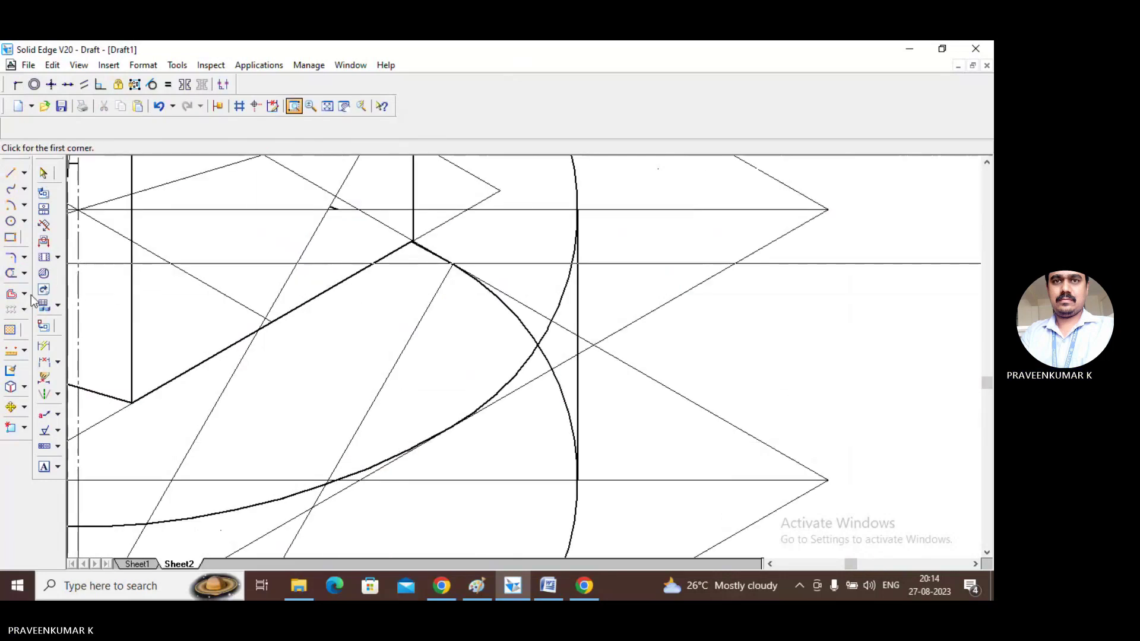
left_click(10, 273)
left_click_drag(484, 293, 474, 298)
left_click_drag(433, 259, 427, 255)
left_click(542, 362)
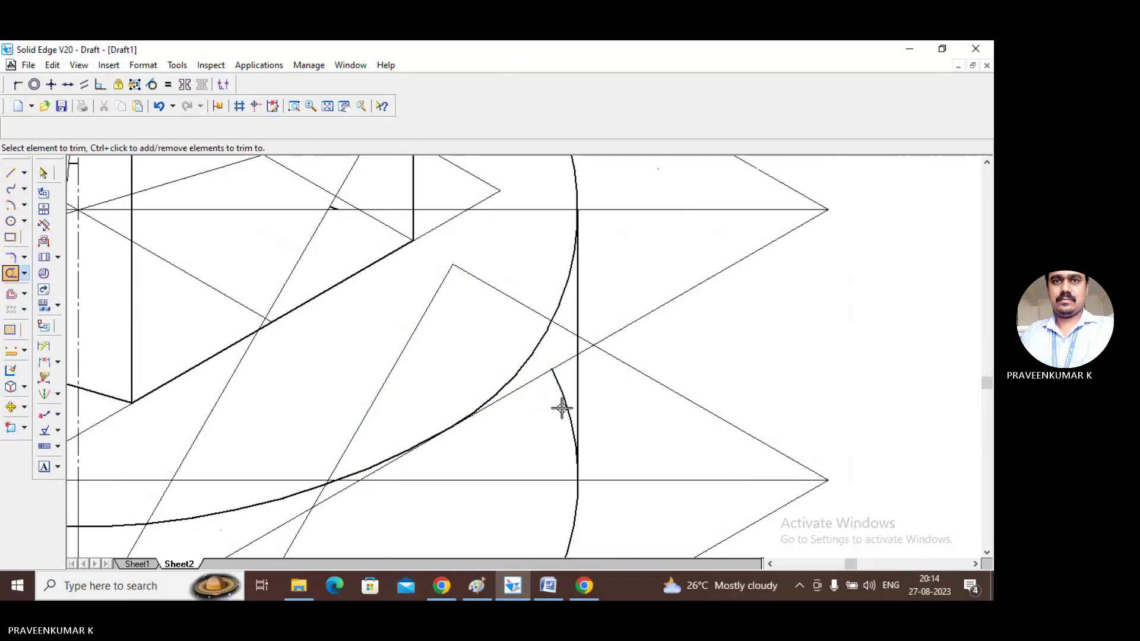
left_click(564, 410)
scroll(354, 351, "up", 2)
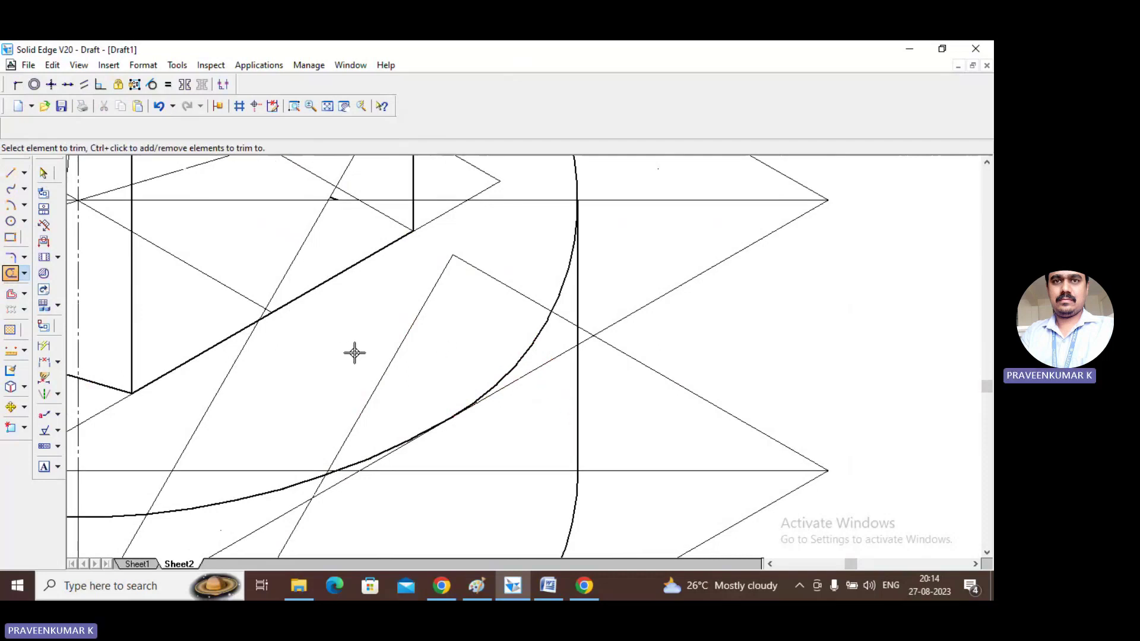
left_click(327, 106)
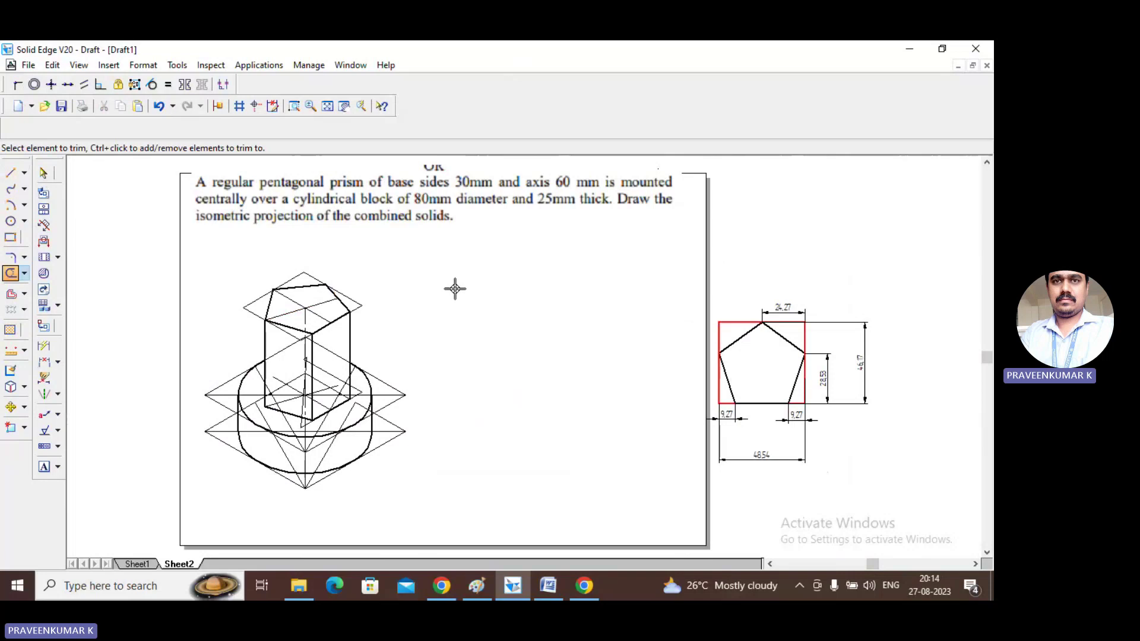
key("Escape")
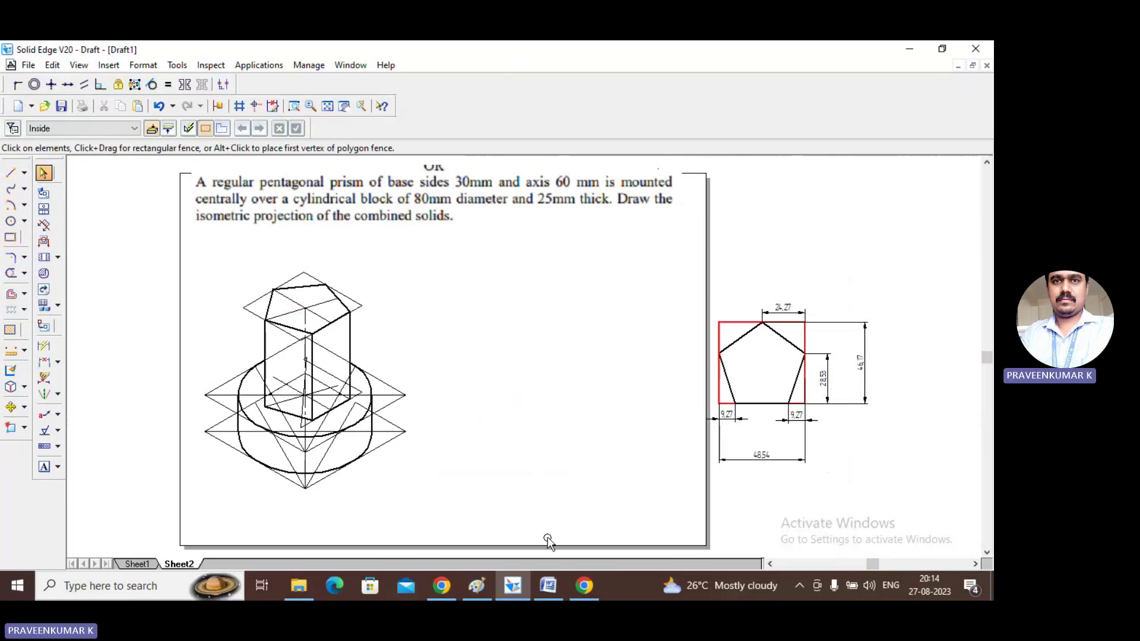
Step: Switch to the Department of Mechanical Engineering welcome document in Microsoft Word
left_click(547, 588)
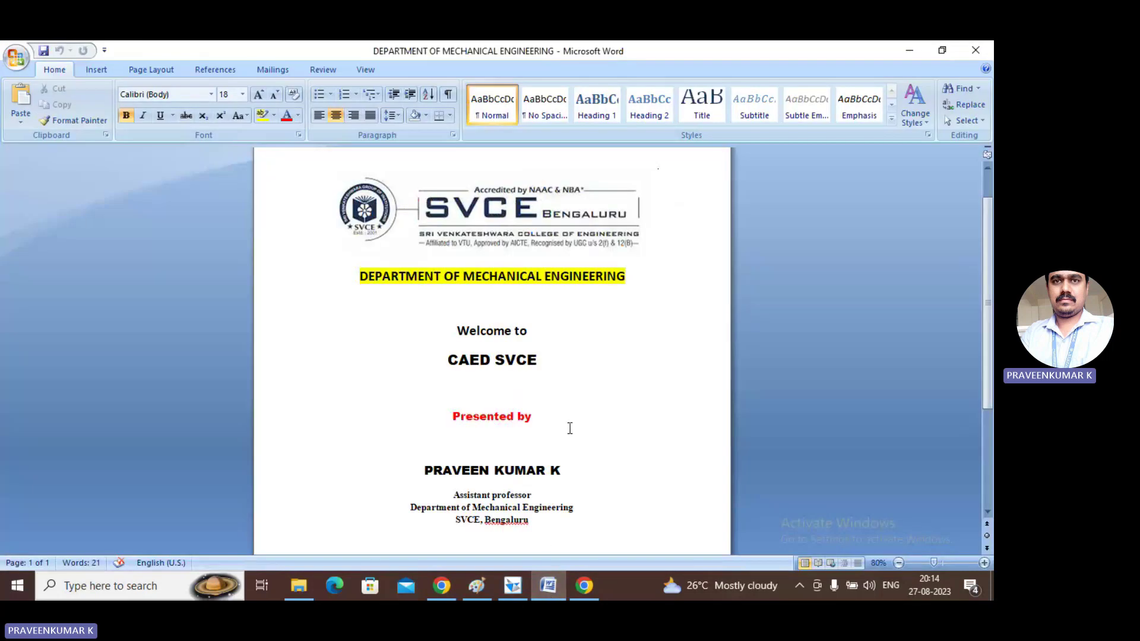